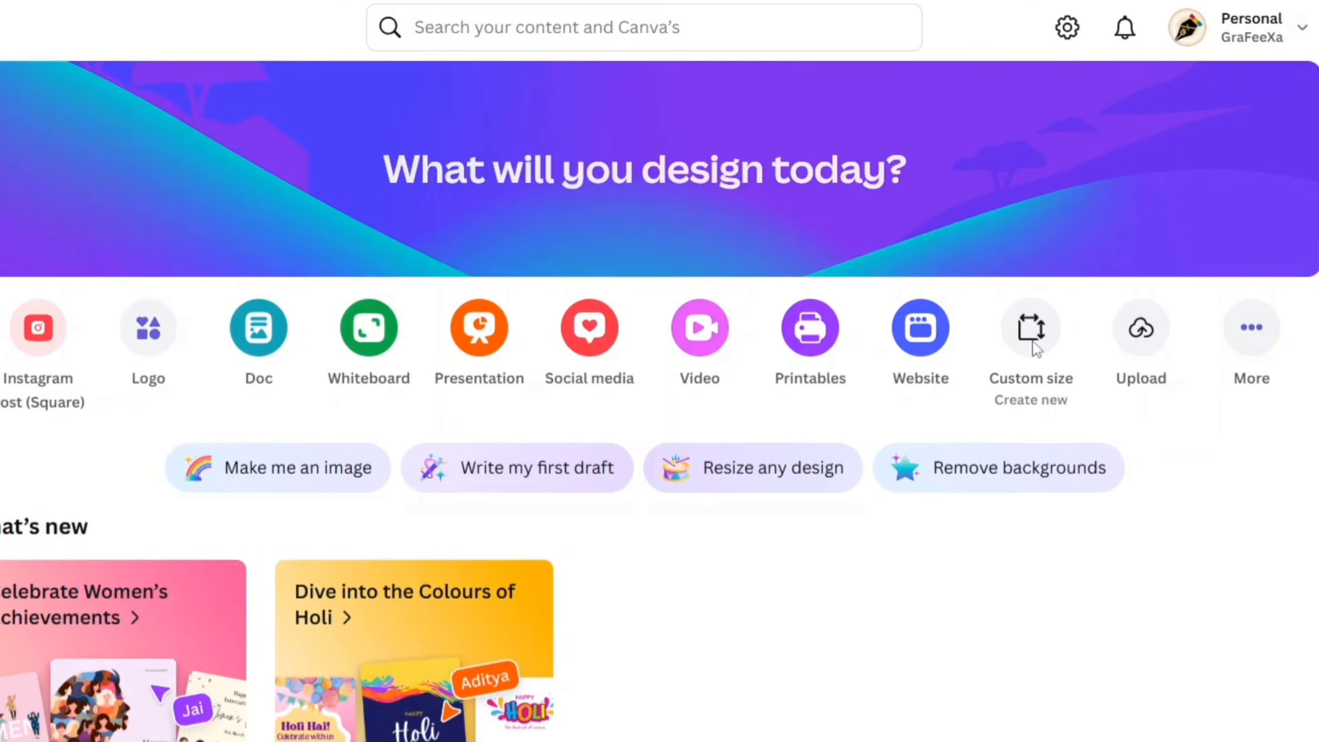
Create a new custom-size design 1080 px wide and 1350 px high
left_click(1044, 345)
type("1080")
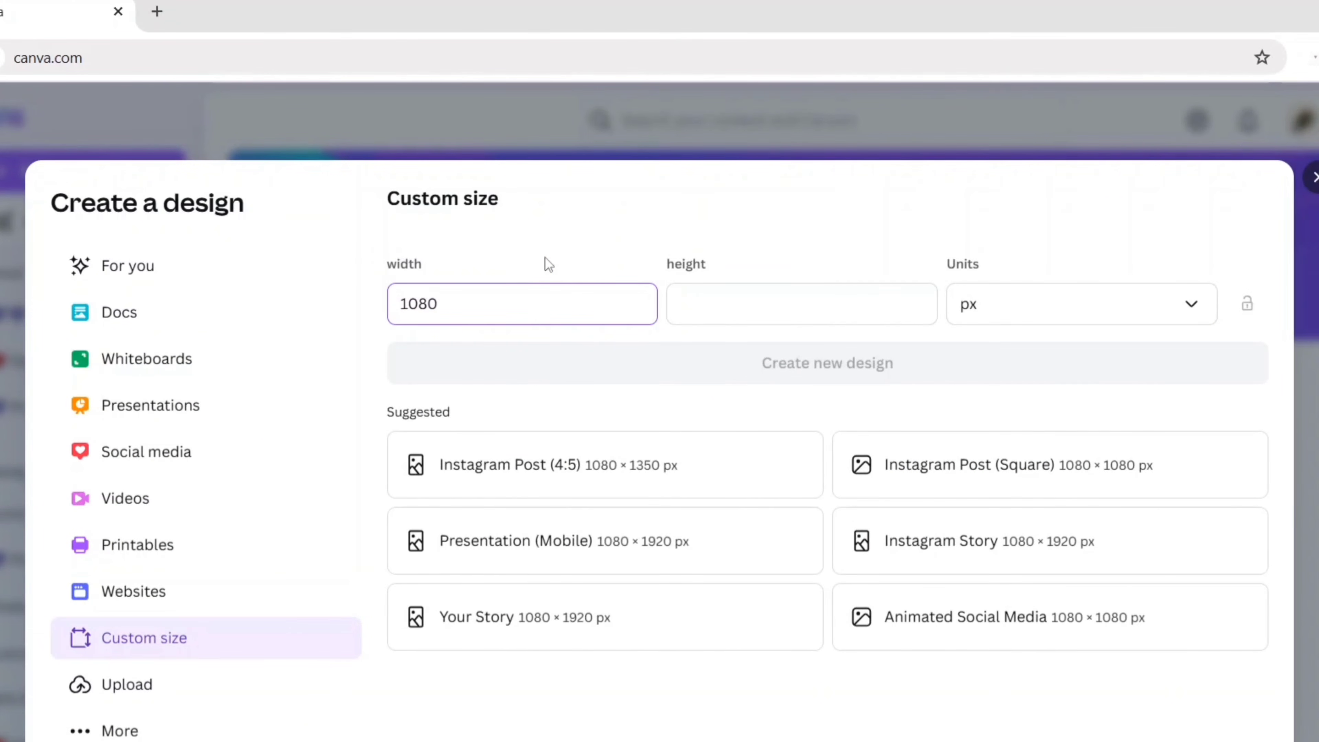
key("Tab")
type("1350")
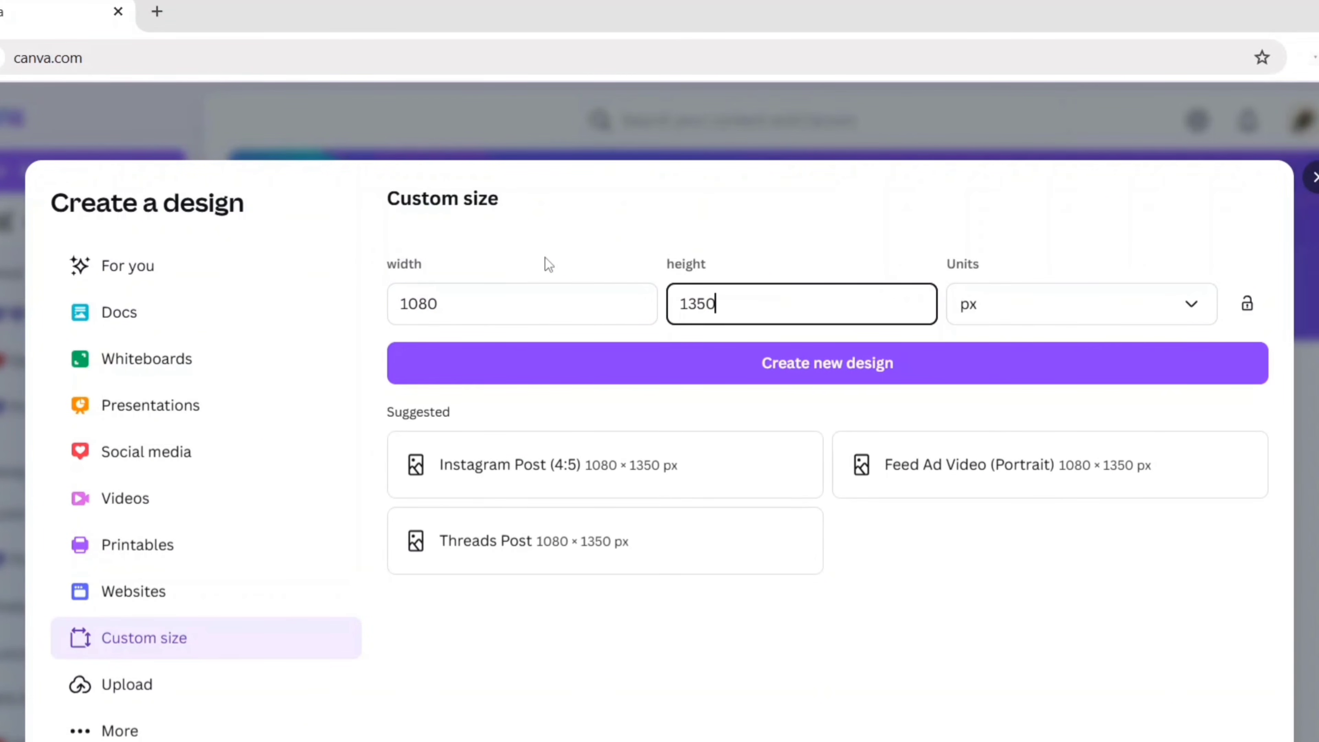
left_click(828, 369)
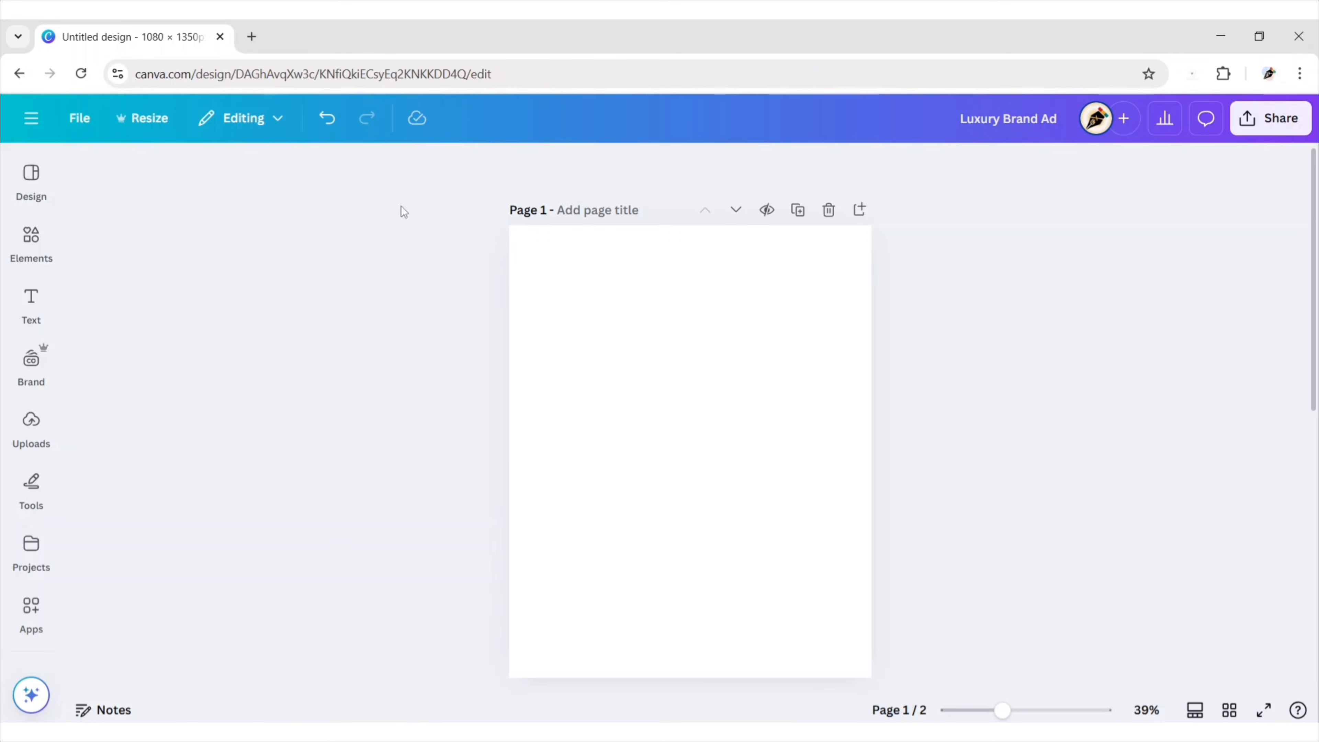
Place the uploaded brown leather dress image on the page and remove its background
left_click(31, 422)
left_click(227, 426)
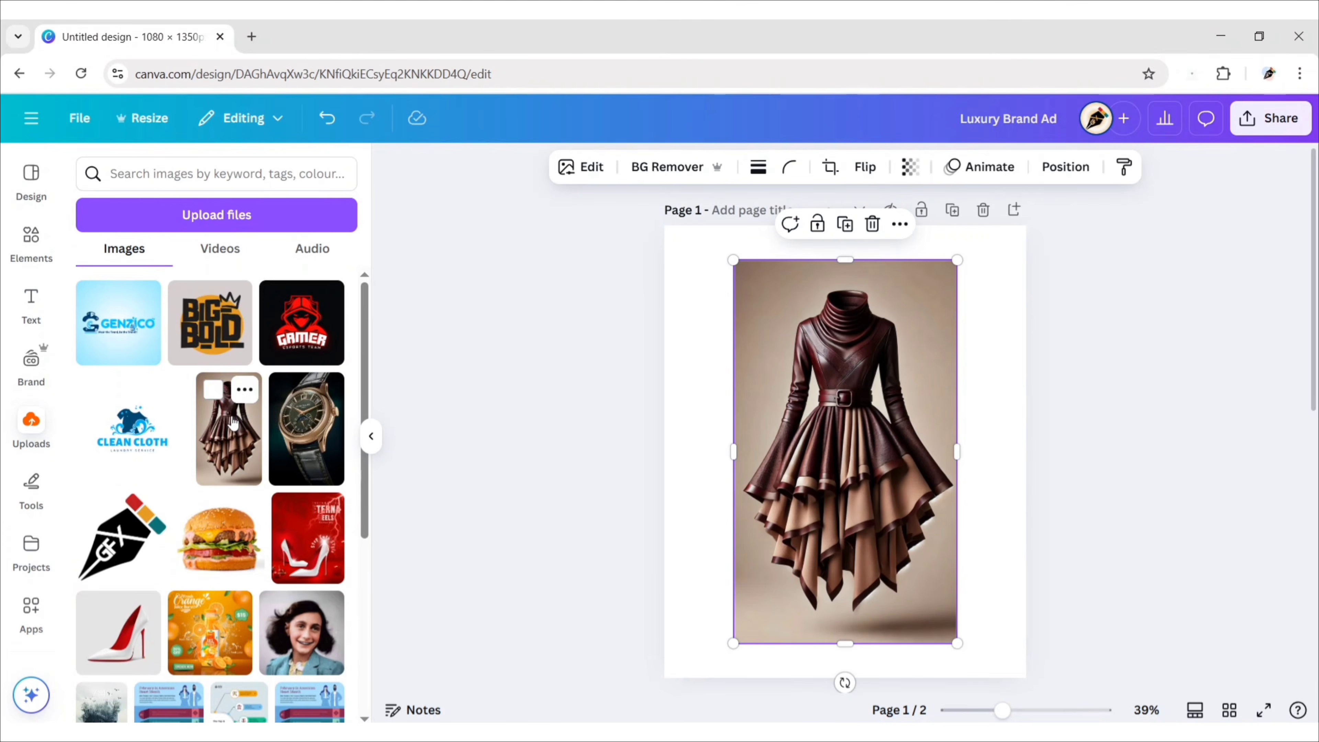
left_click(372, 438)
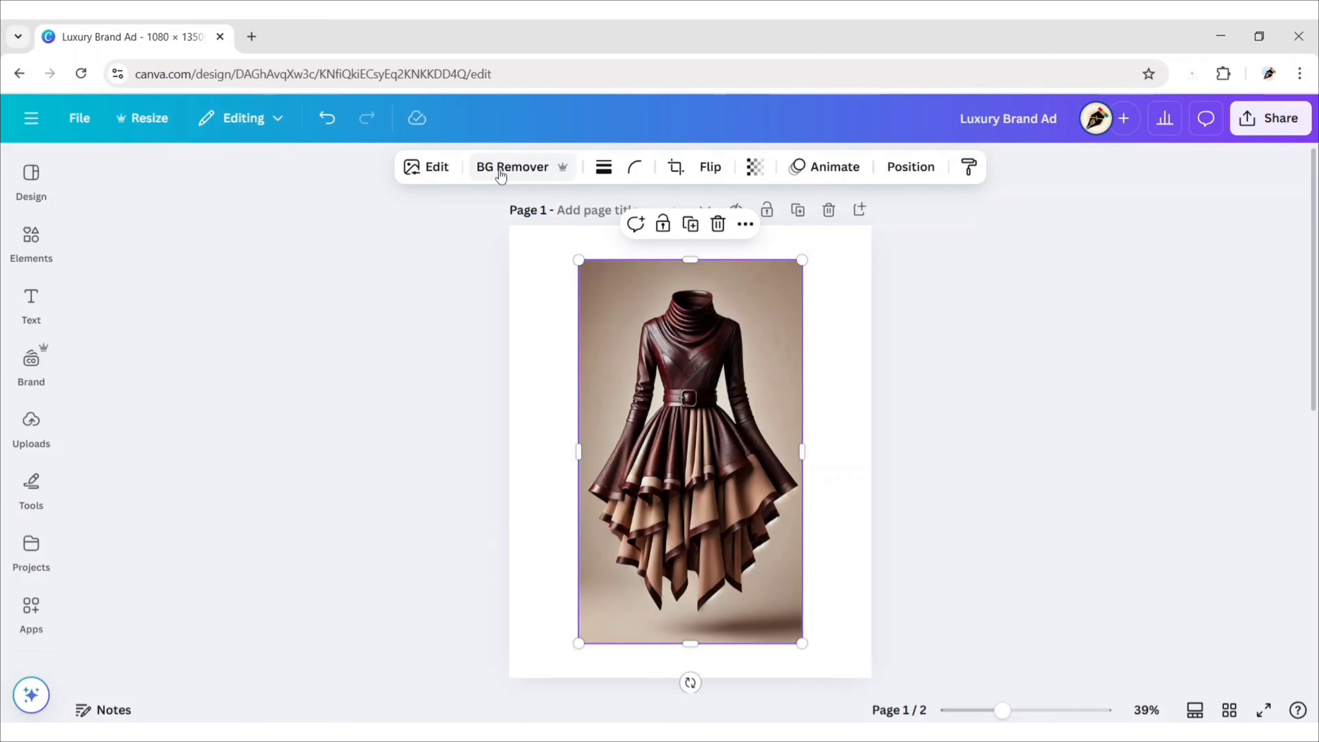
left_click(513, 167)
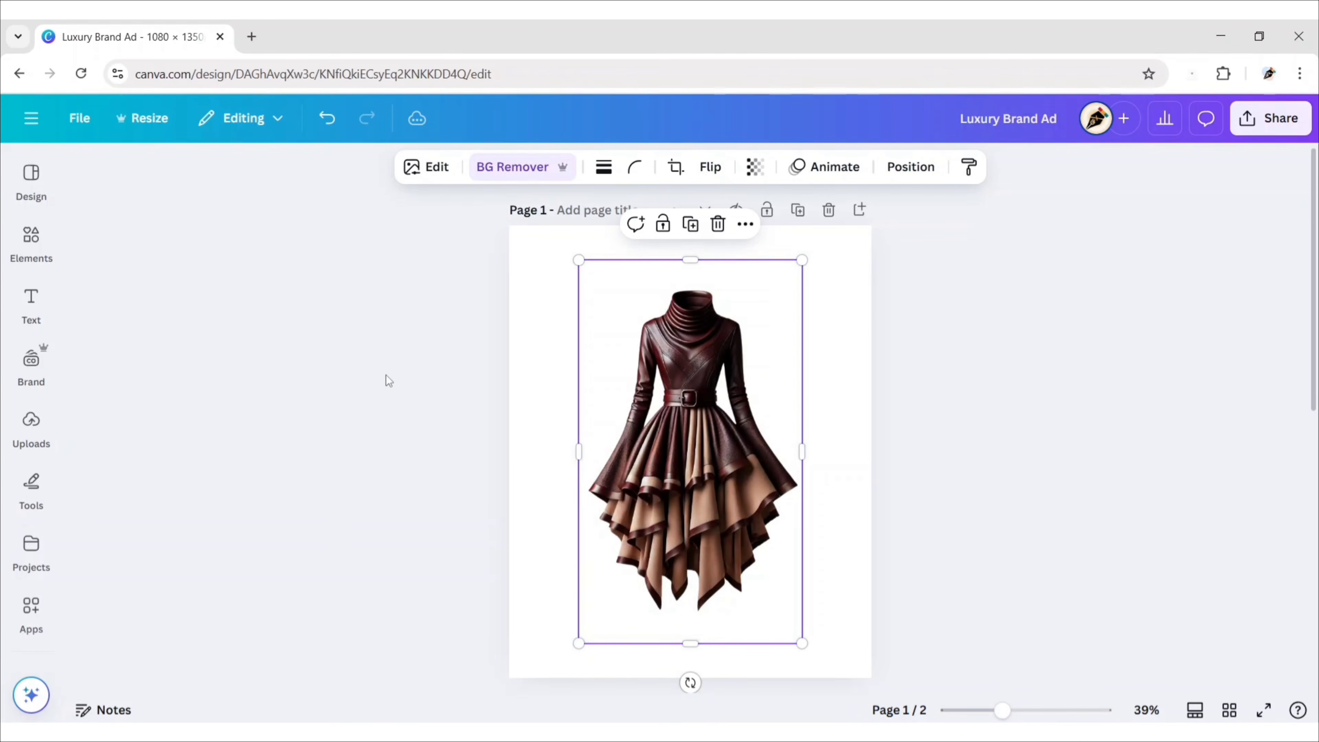
left_click_drag(700, 445, 700, 445)
left_click(421, 440)
Set the page background to the darkest brown among the dress photo's colours
left_click(530, 385)
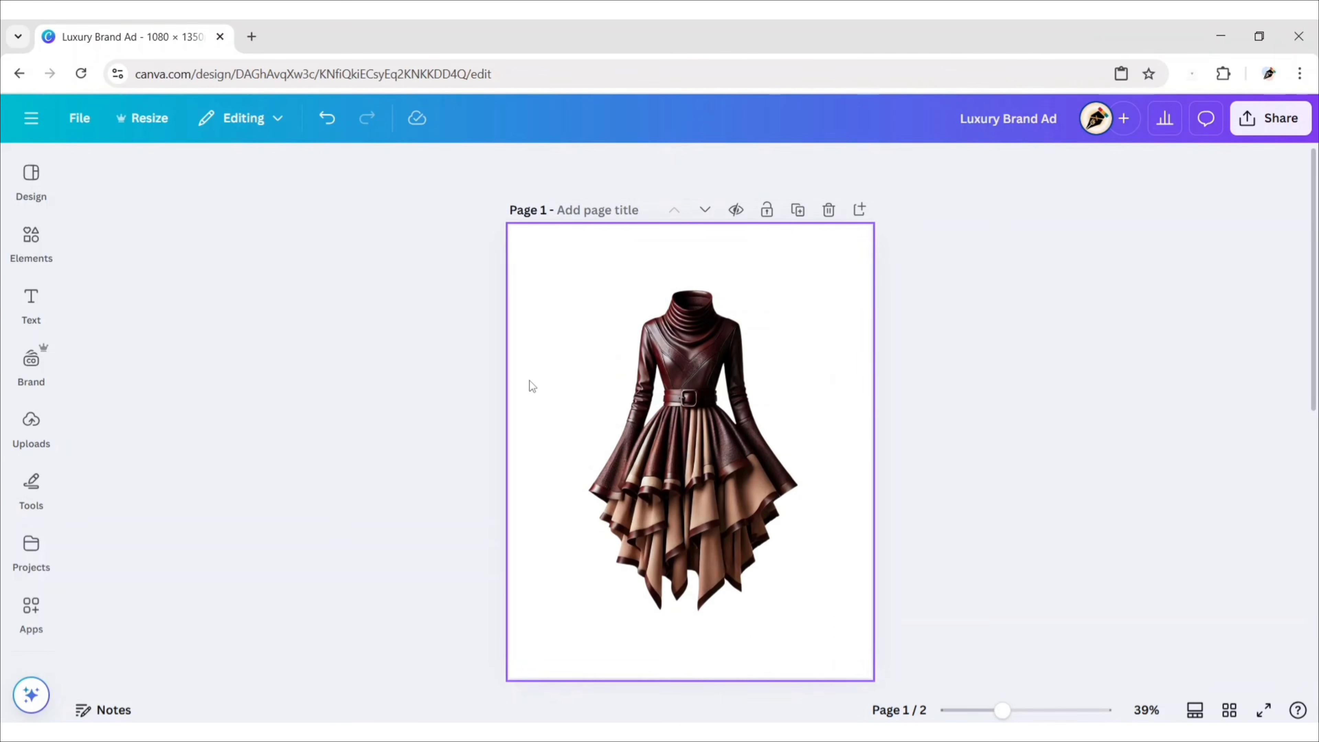
left_click(568, 166)
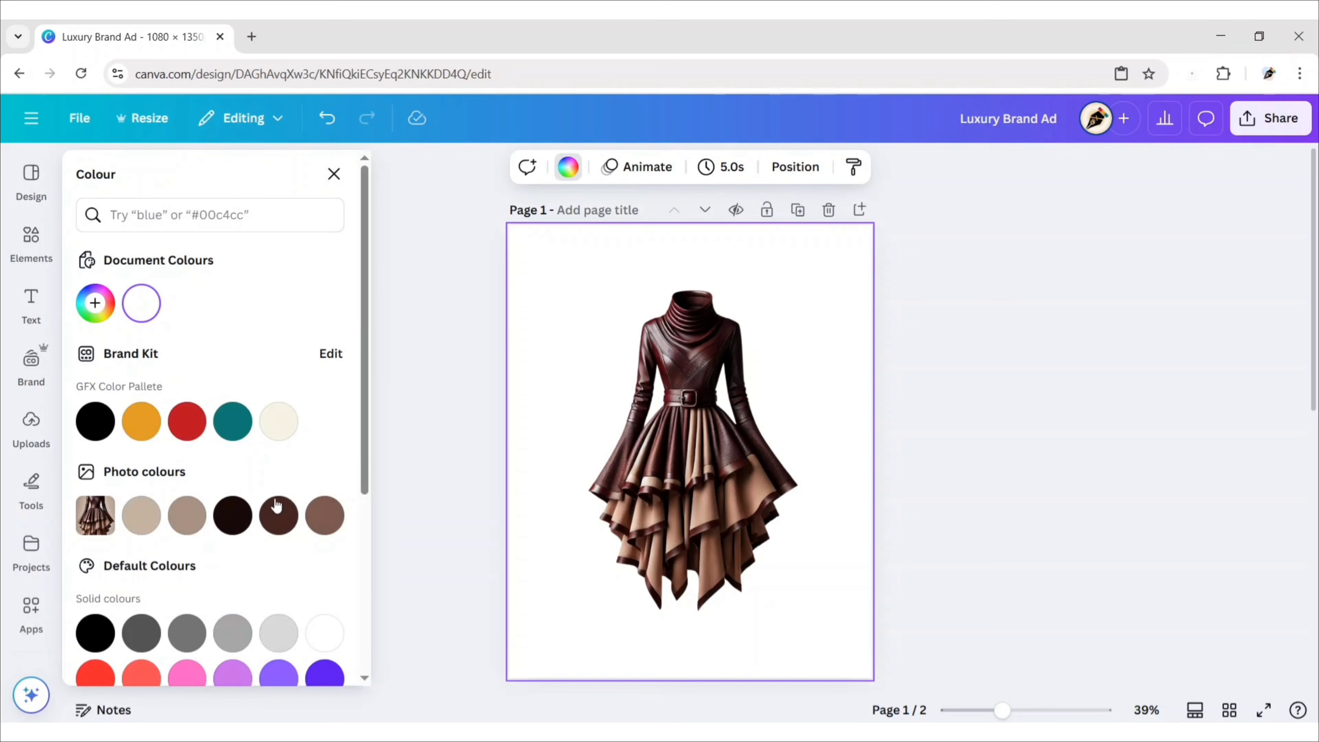
left_click(233, 517)
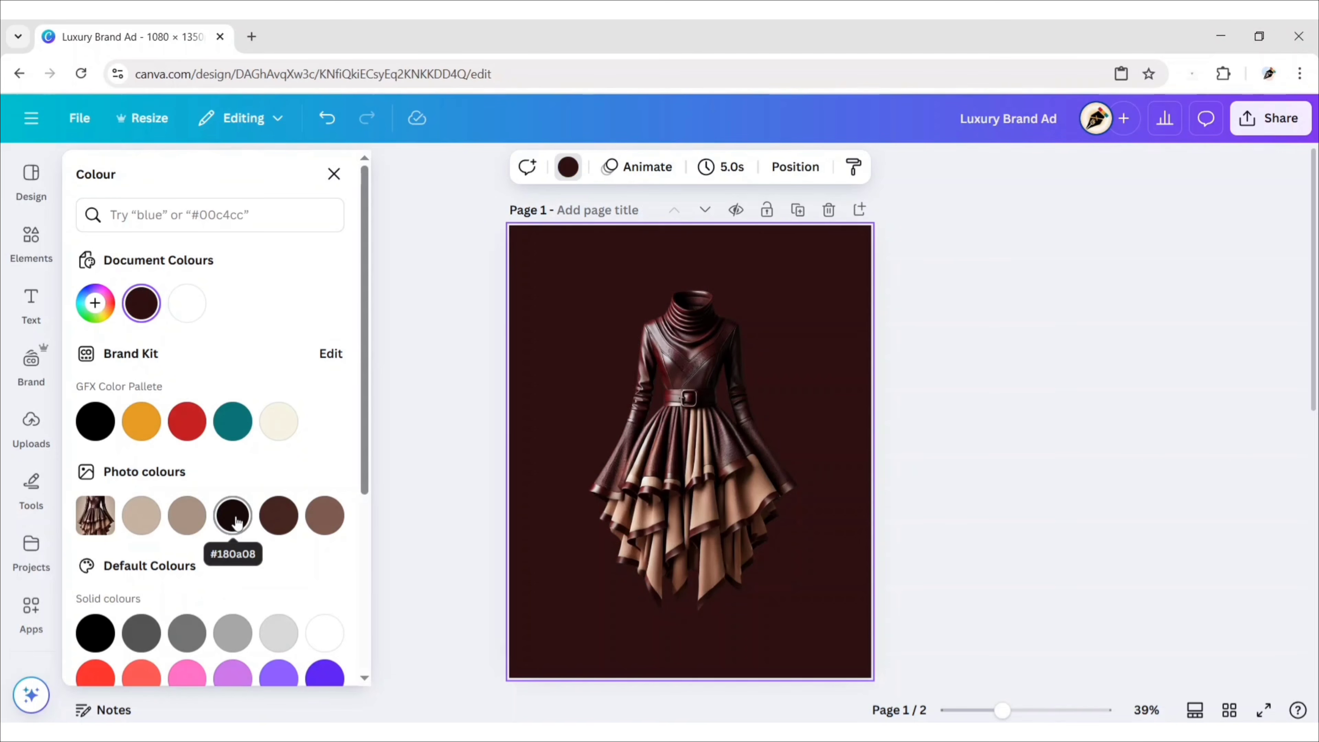
left_click(334, 175)
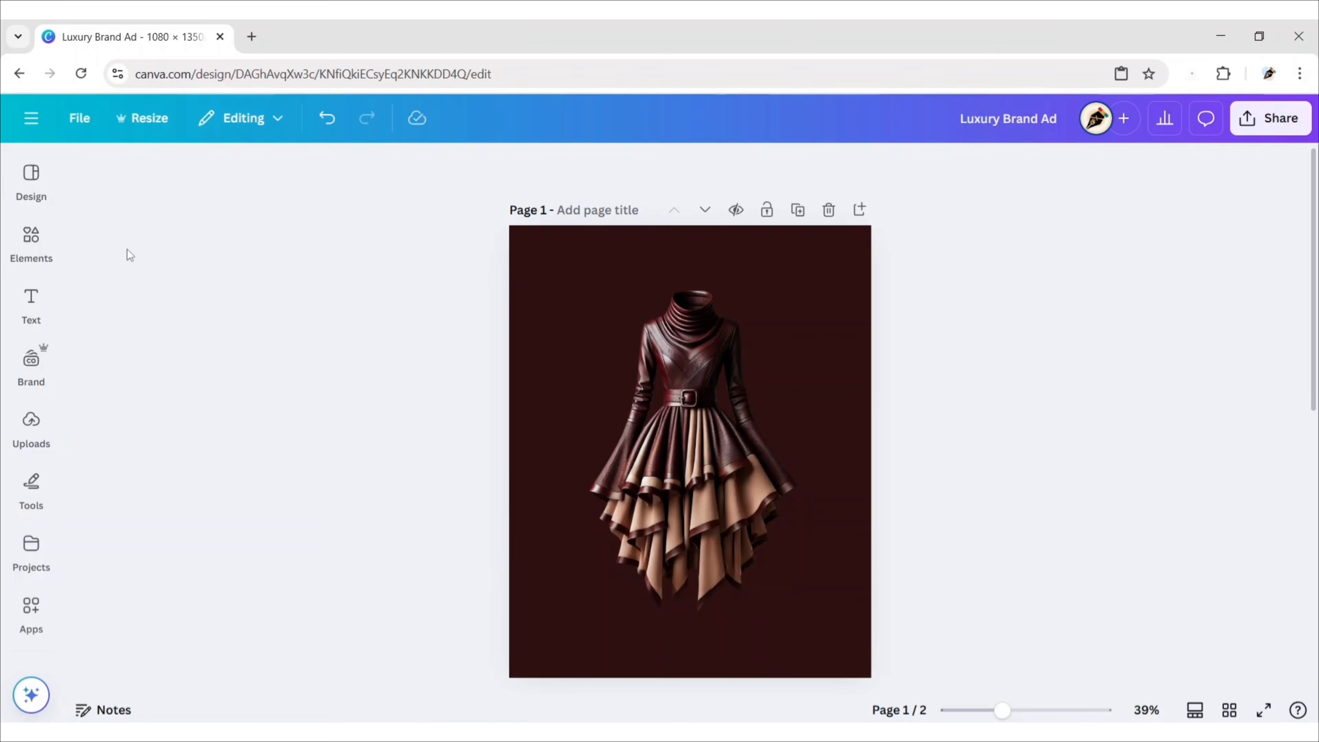
Search the graphics for "golden gradient circle" and add the soft orange glow with the white centre to the page
left_click(32, 242)
type("golden gradient circle")
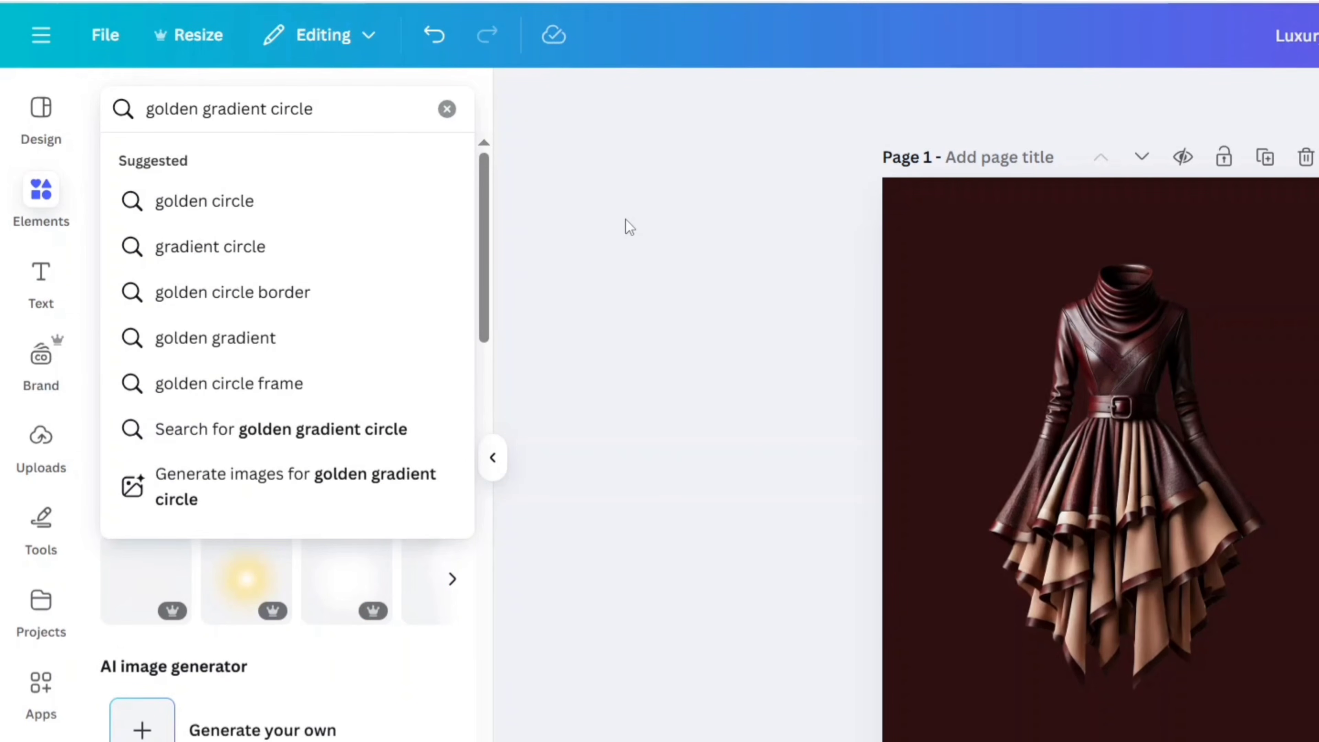
key("Return")
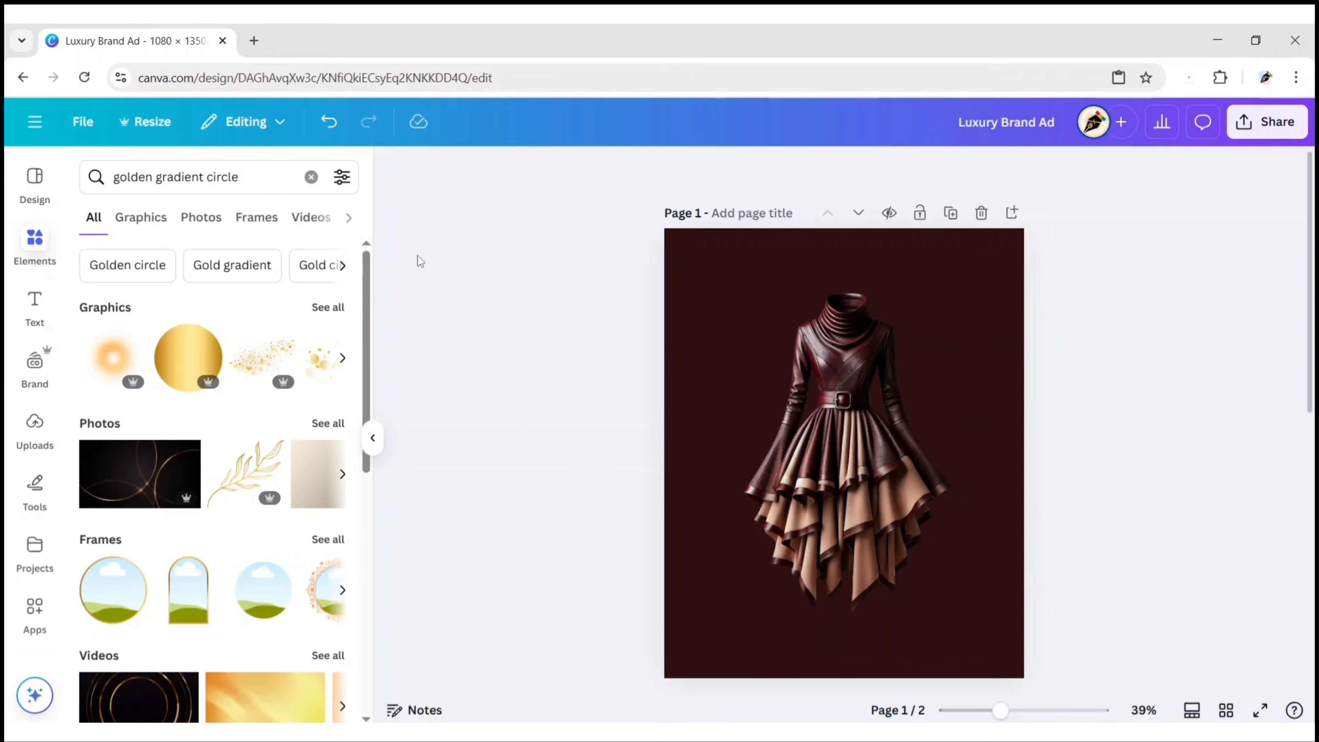
left_click(141, 219)
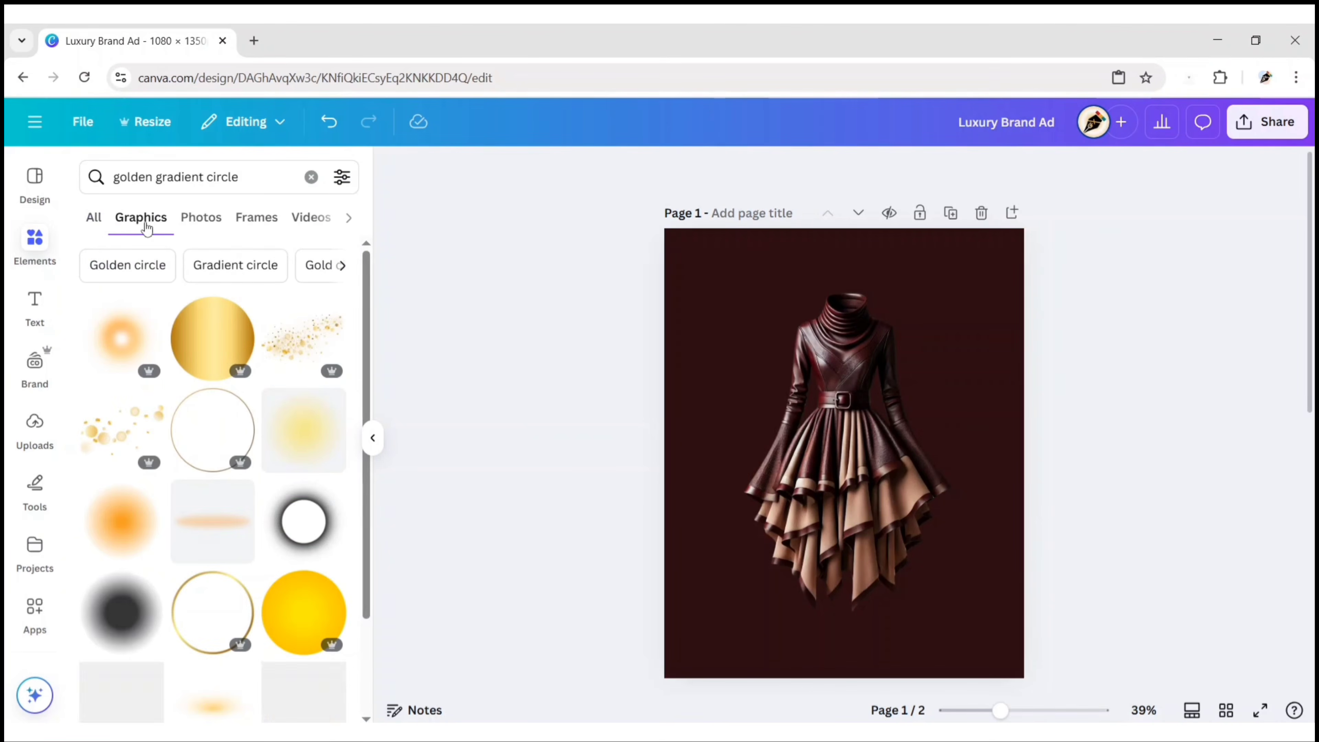
left_click(120, 341)
left_click(376, 440)
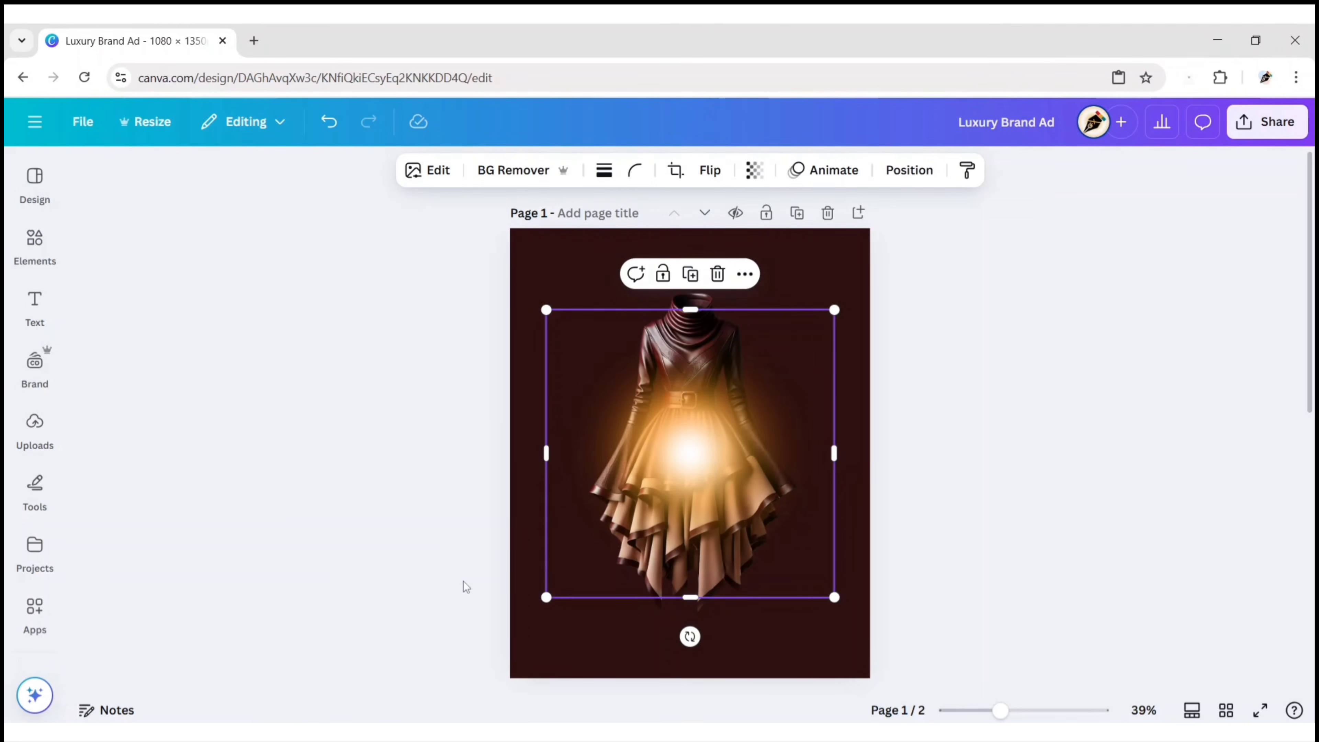
Enlarge the orange glow to about 1583 px wide and centre it on the page
left_click_drag(543, 598, 350, 645)
left_click_drag(831, 310, 961, 258)
mouse_move(679, 464)
left_mouse_down()
mouse_move(681, 434)
mouse_move(681, 451)
left_mouse_up()
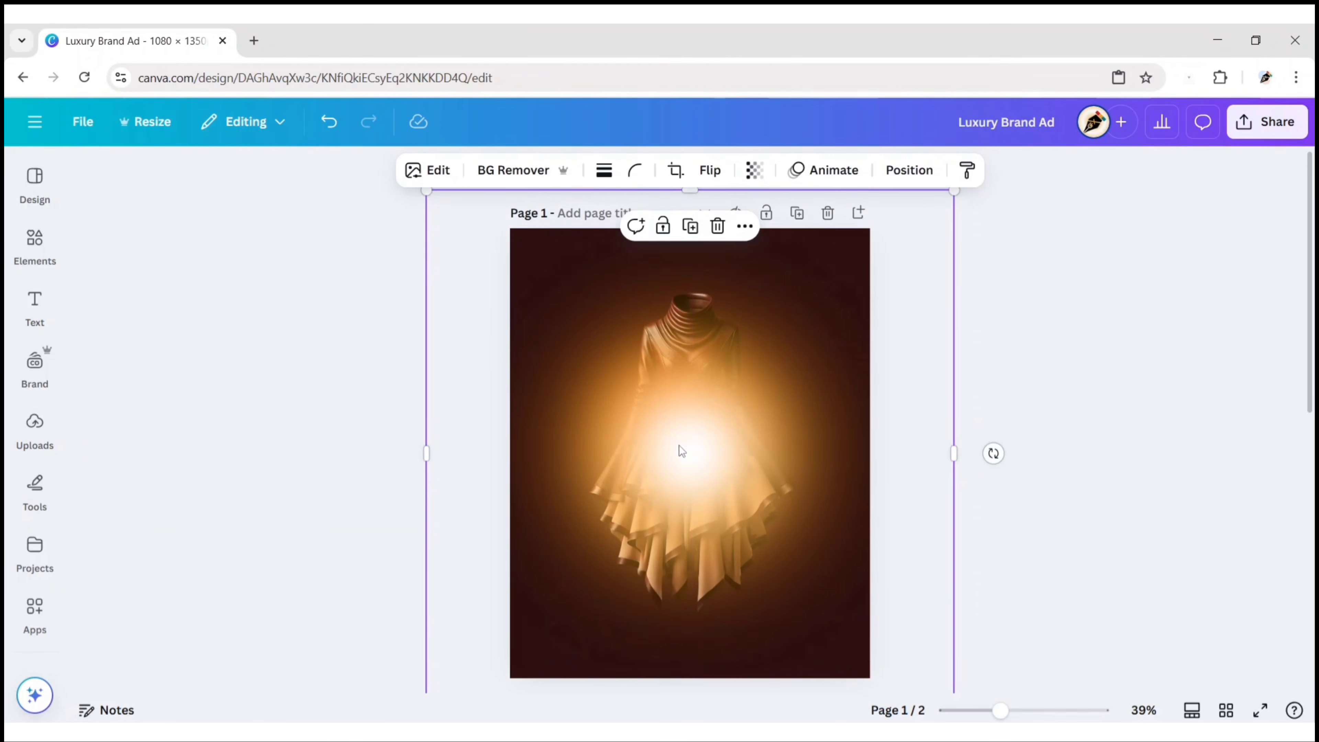
Send the glow to the back so it sits behind the dress
left_click(901, 170)
left_click(296, 308)
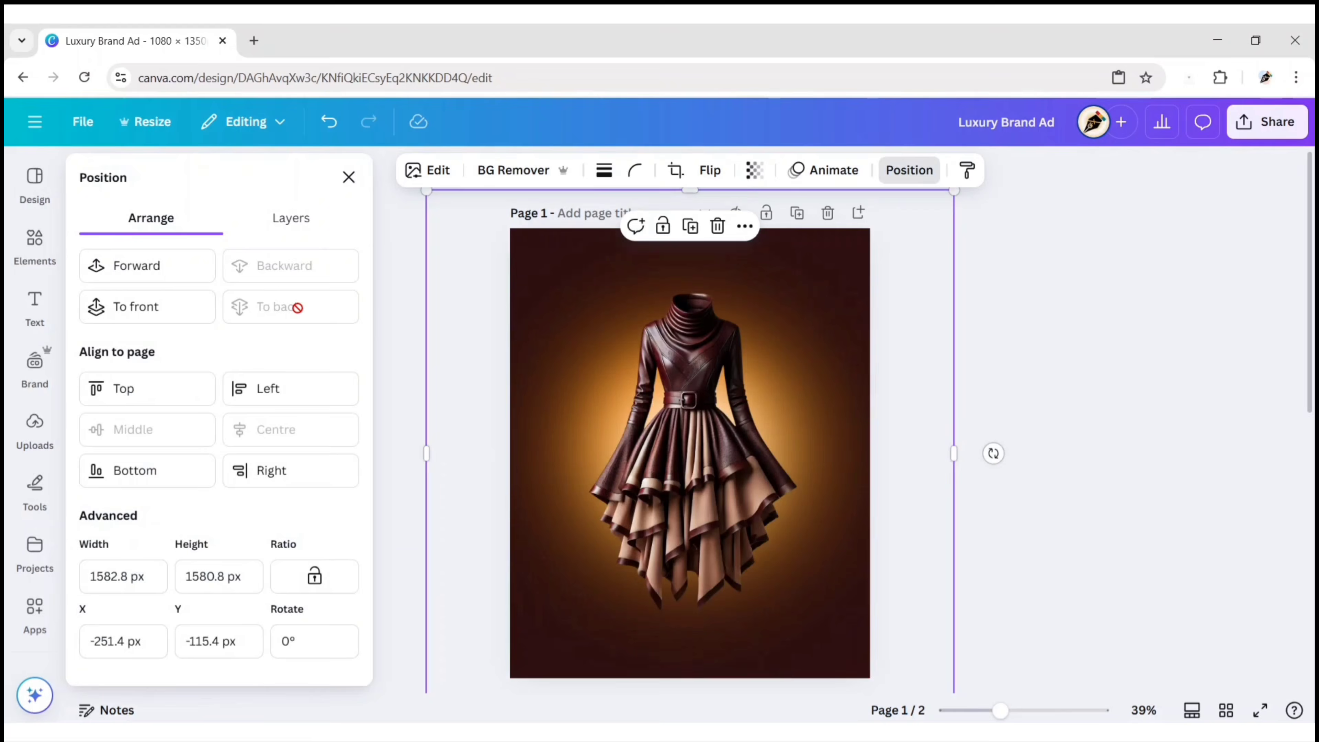
left_click(349, 178)
Recolour the glow with the Dawn duotone effect and deselect it
left_click(437, 172)
scroll(200, 466, "down", 3)
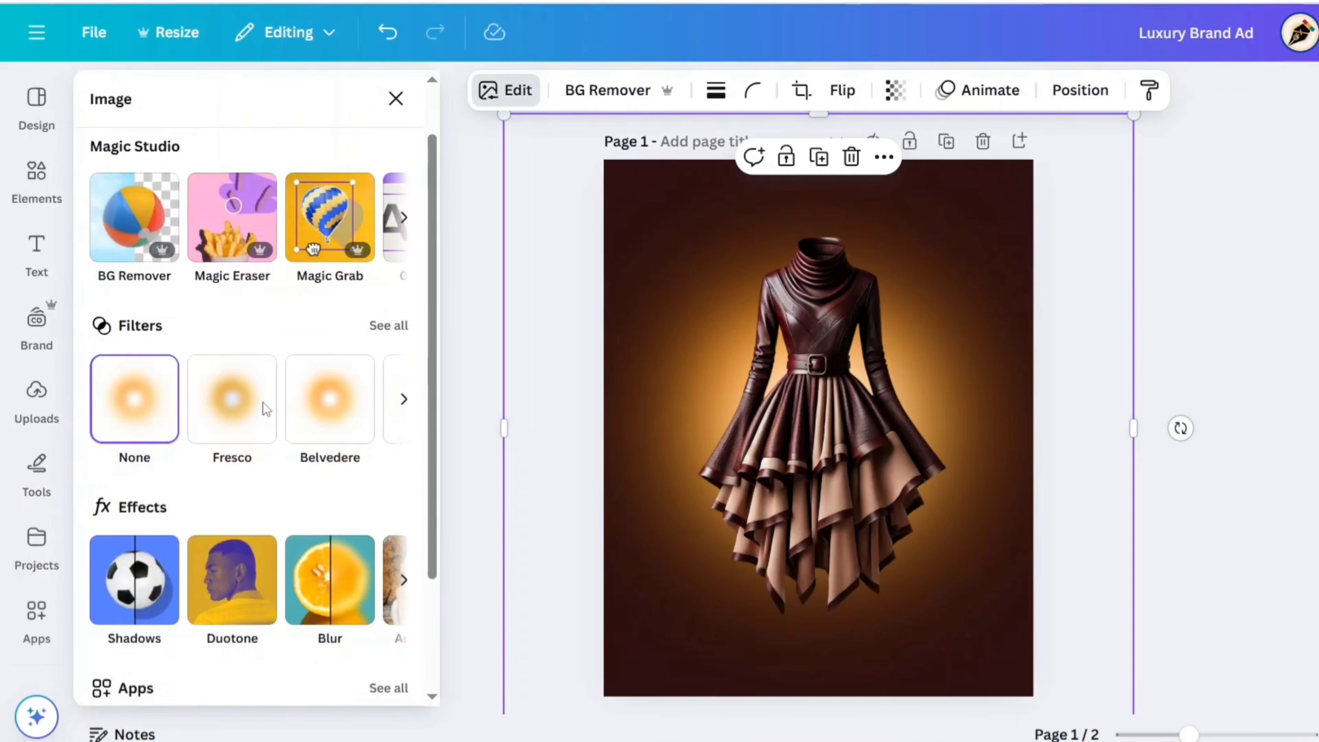
left_click(200, 467)
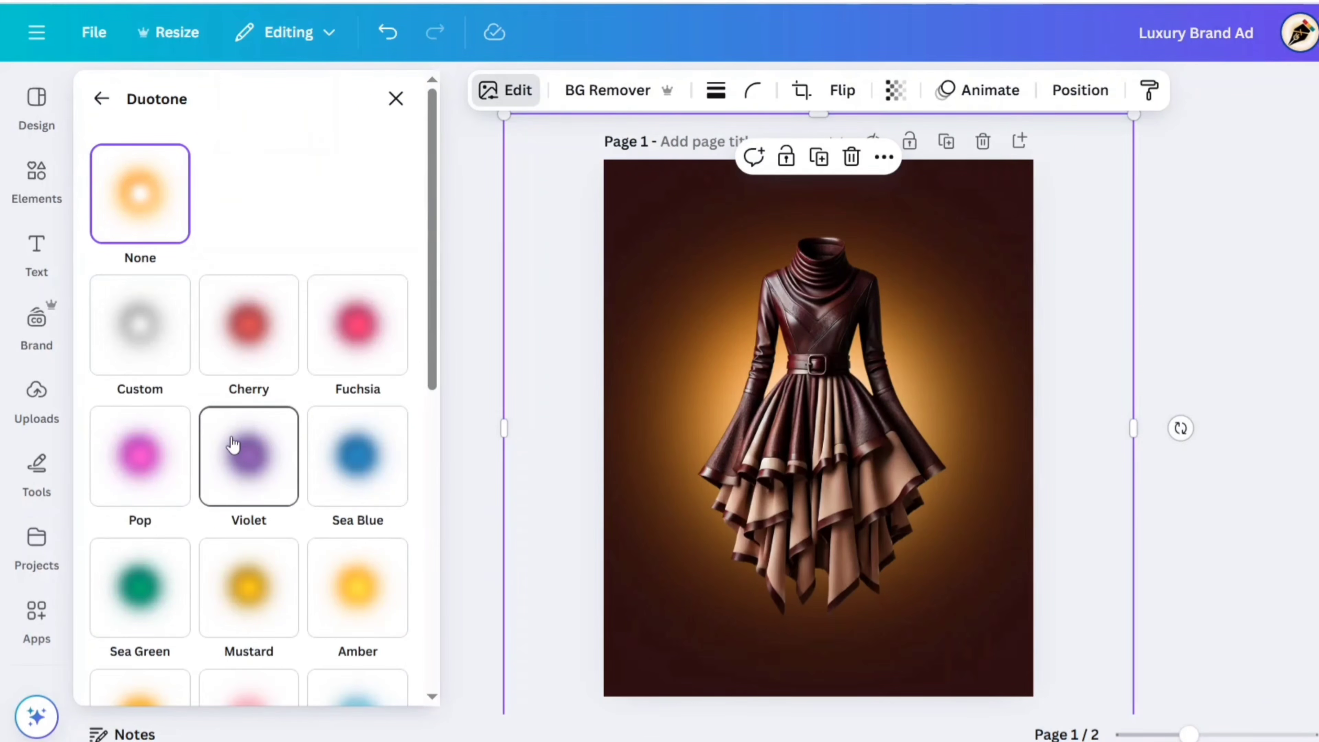
scroll(232, 444, "down", 10)
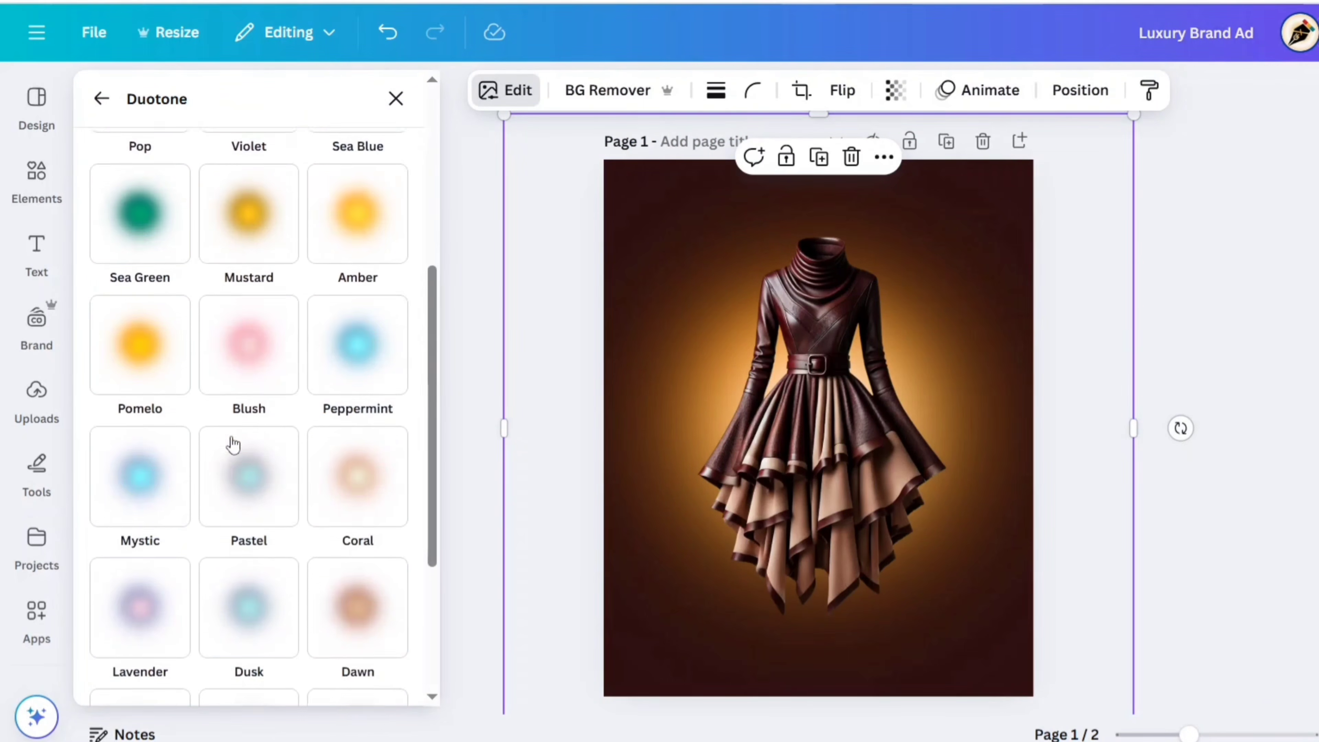
left_click(365, 387)
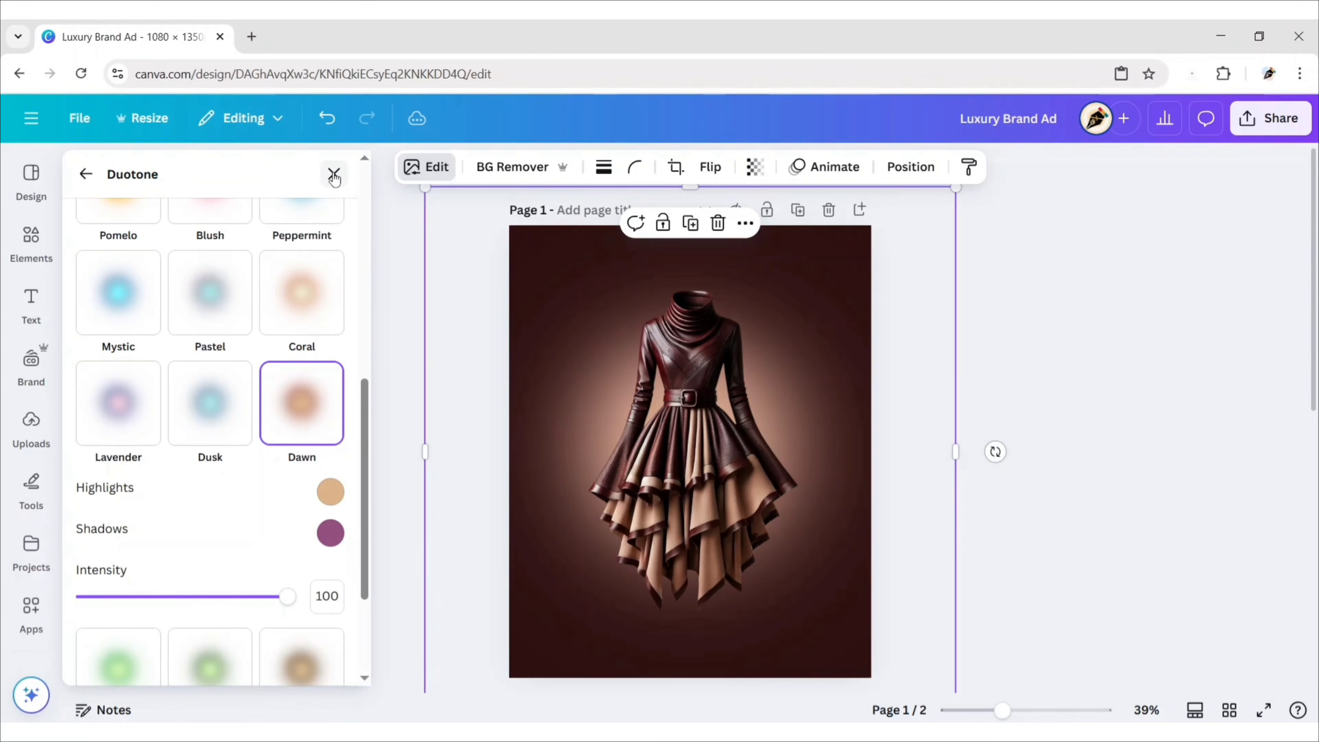
left_click(334, 175)
left_click(280, 422)
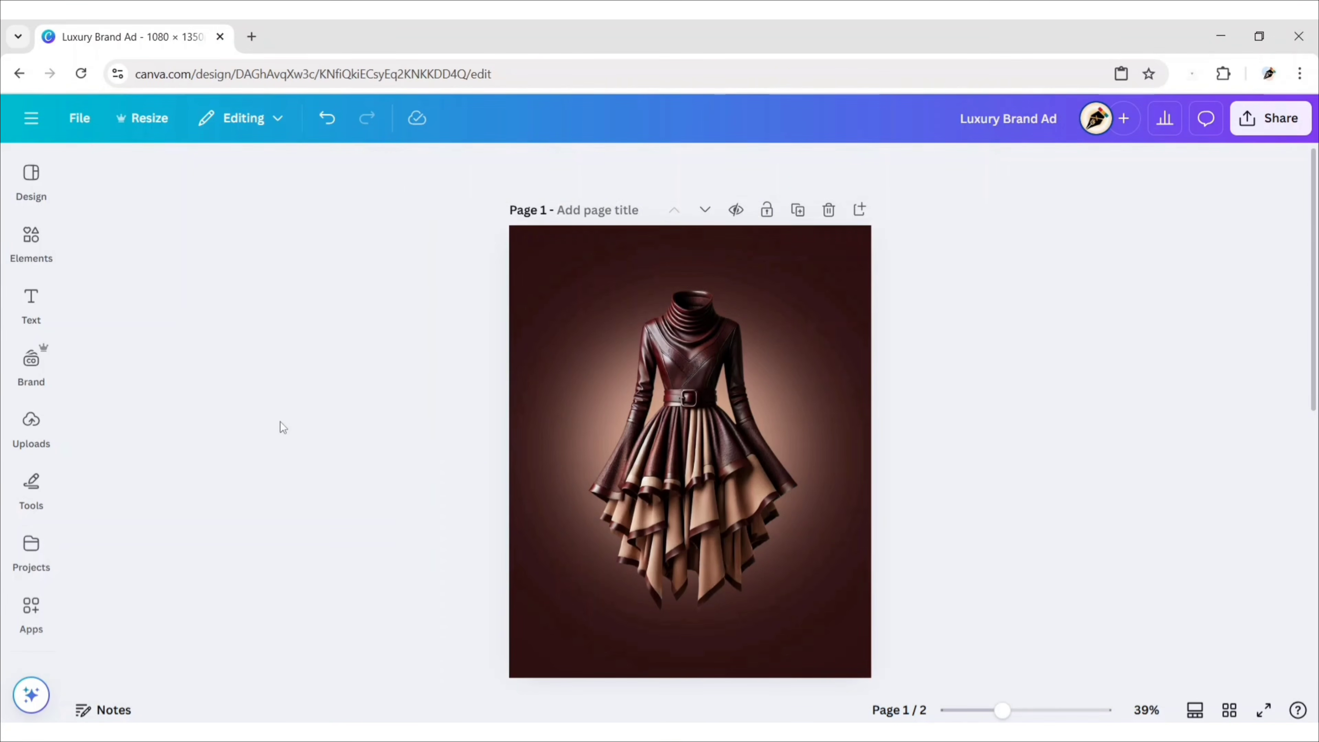
Search the graphics for "gold confetti" and add the scattered confetti with blurred flakes to the page
left_click(31, 239)
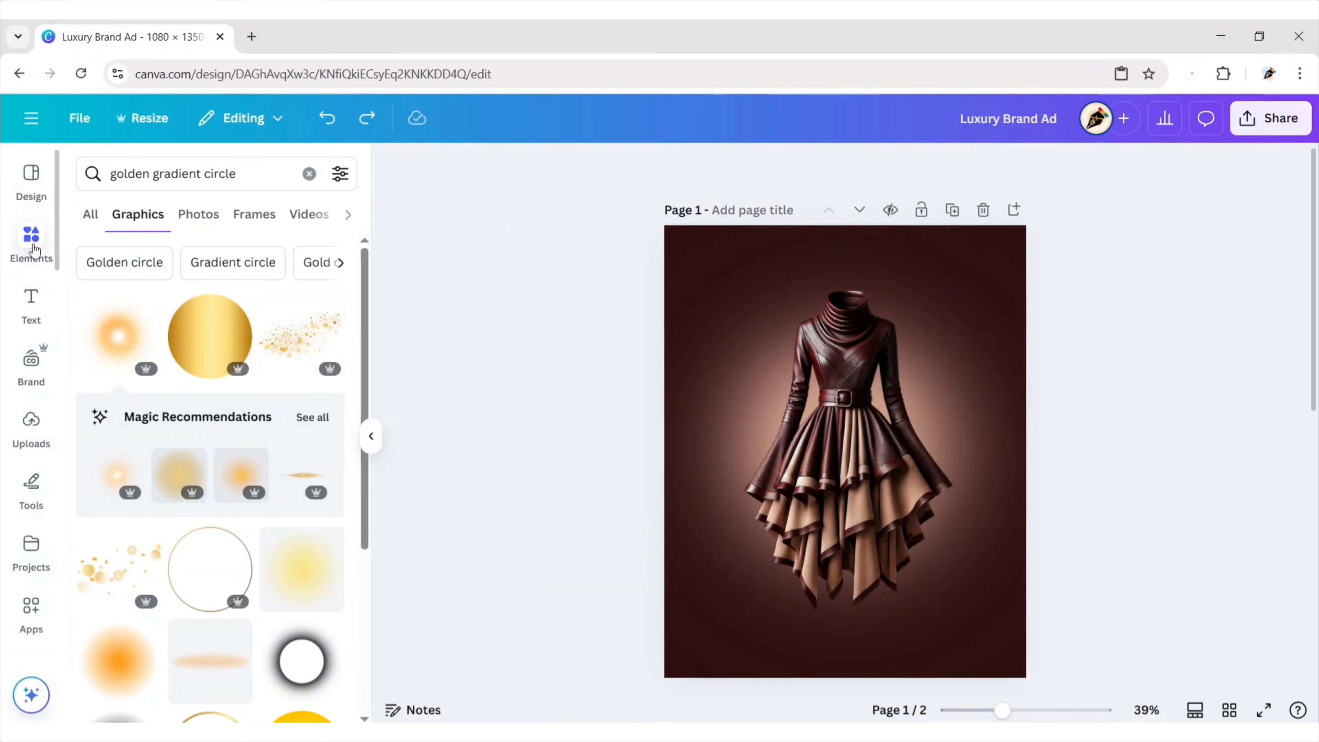
left_click(312, 173)
type("gold confett")
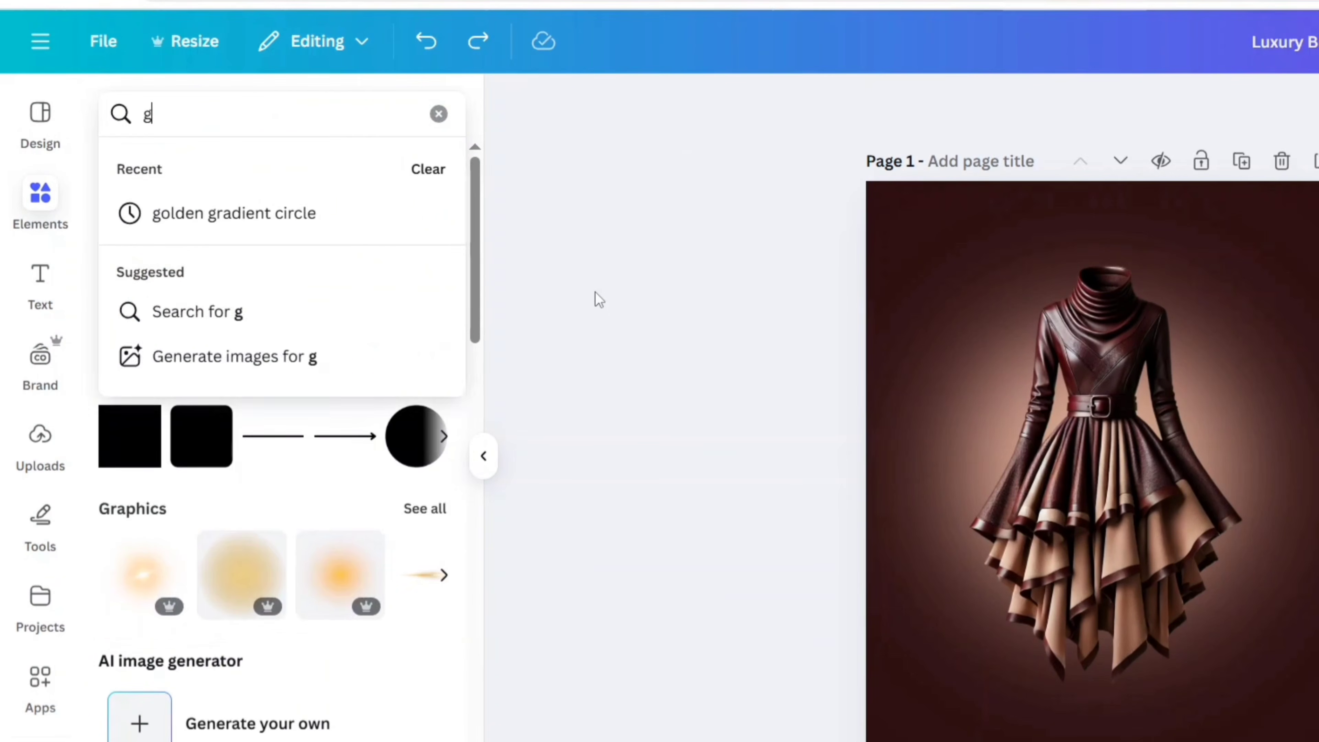
type("i")
key("Return")
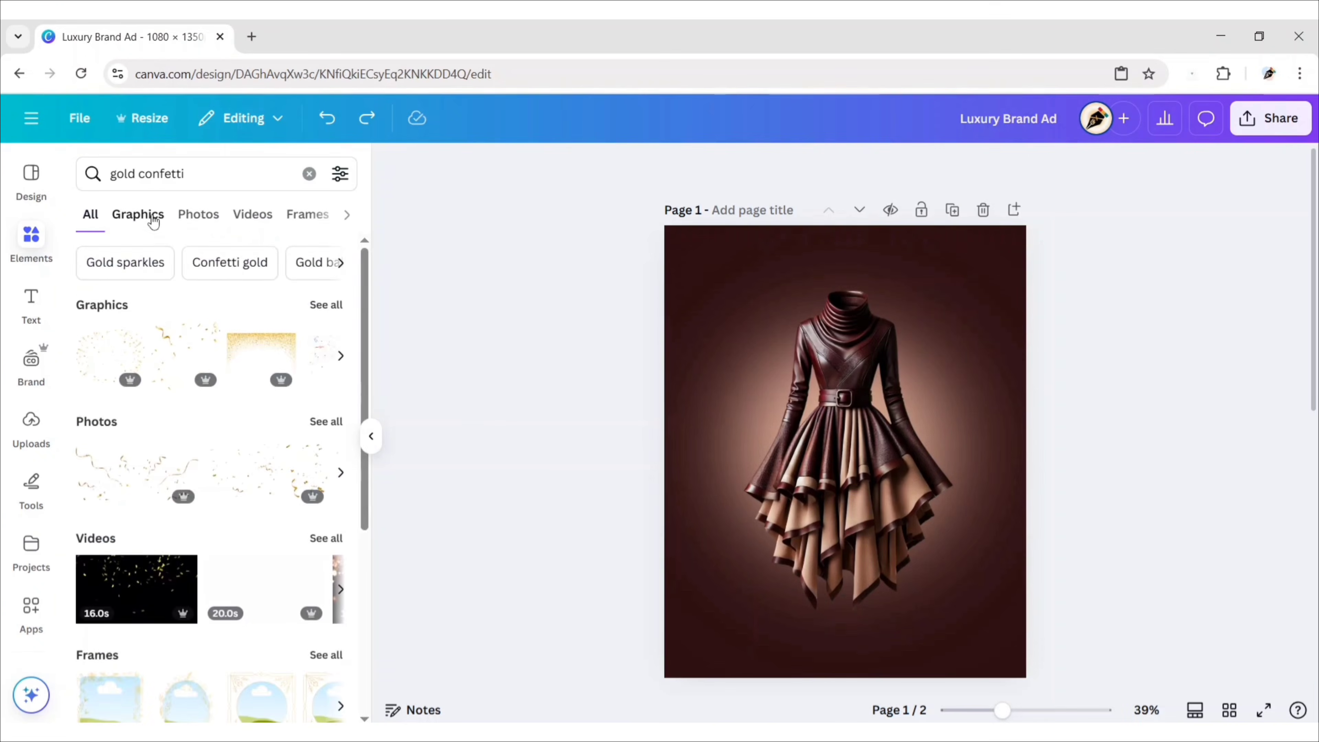
left_click(153, 221)
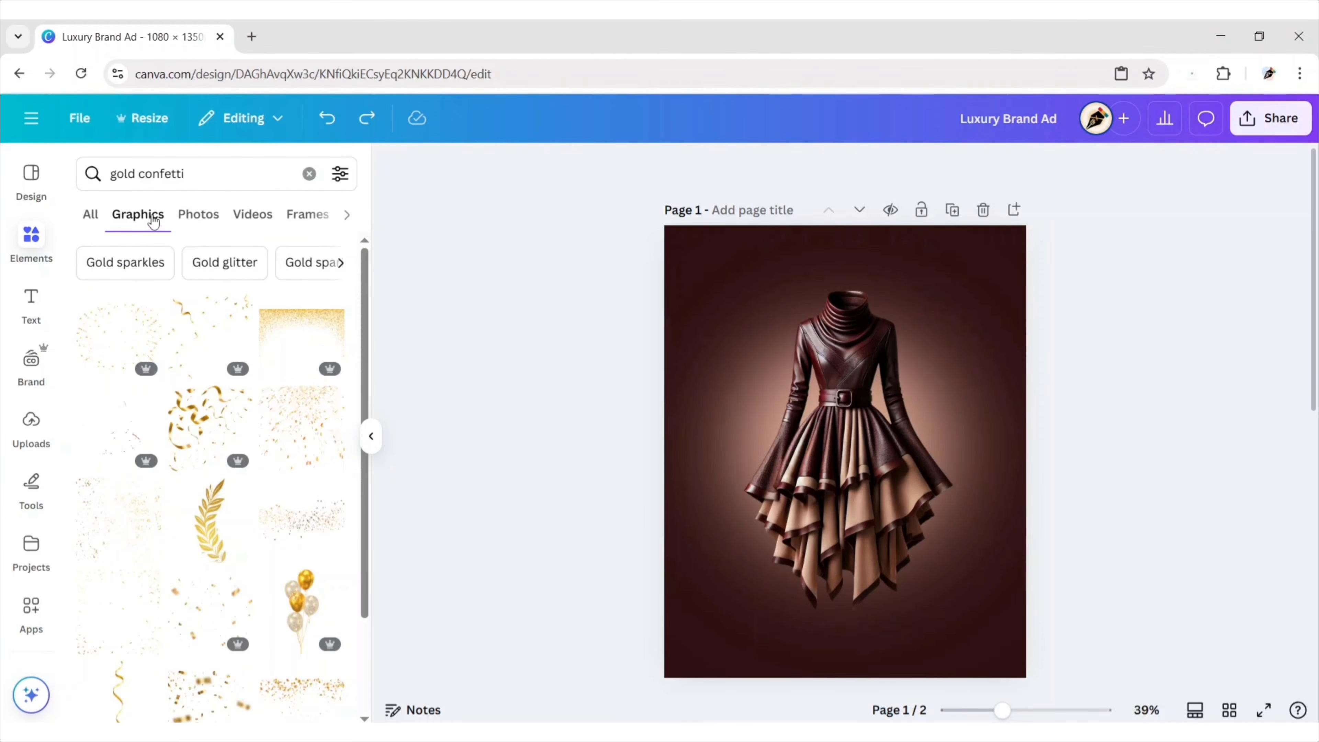
scroll(208, 416, "down", 4)
left_click(206, 407)
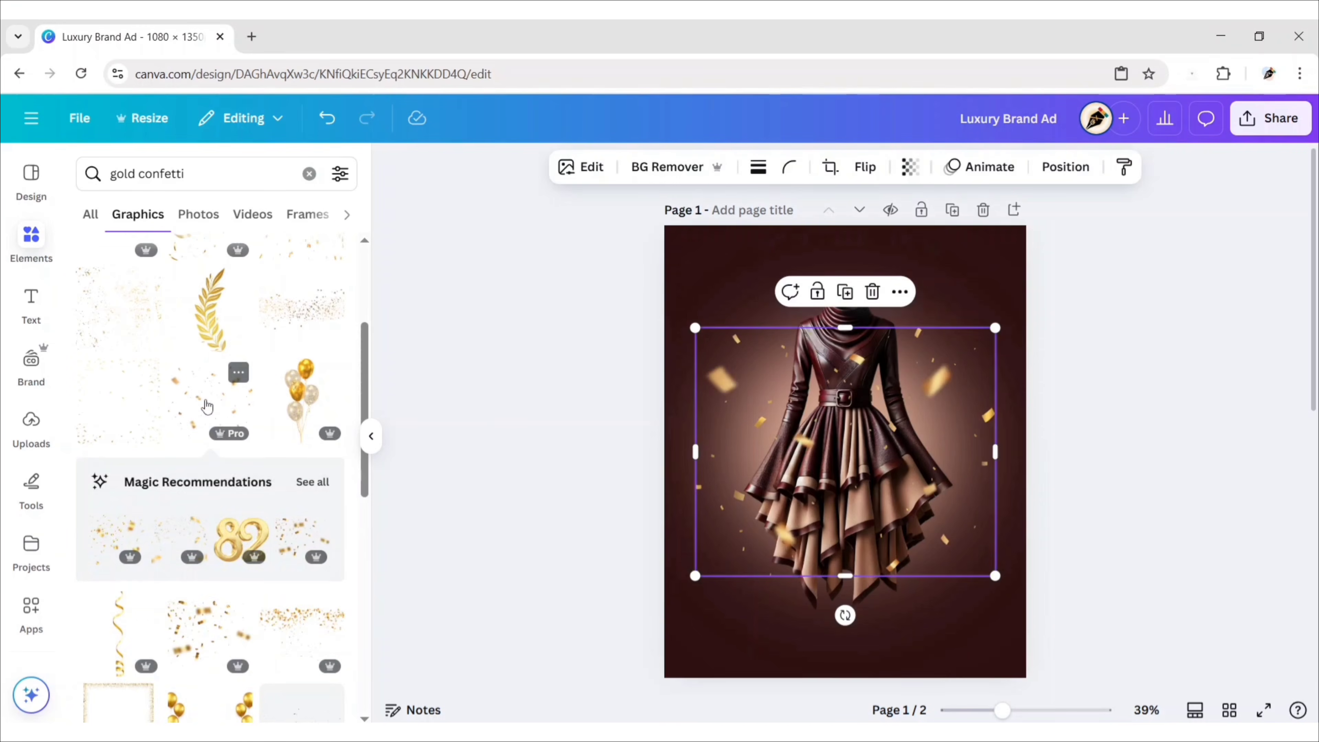
left_click(372, 438)
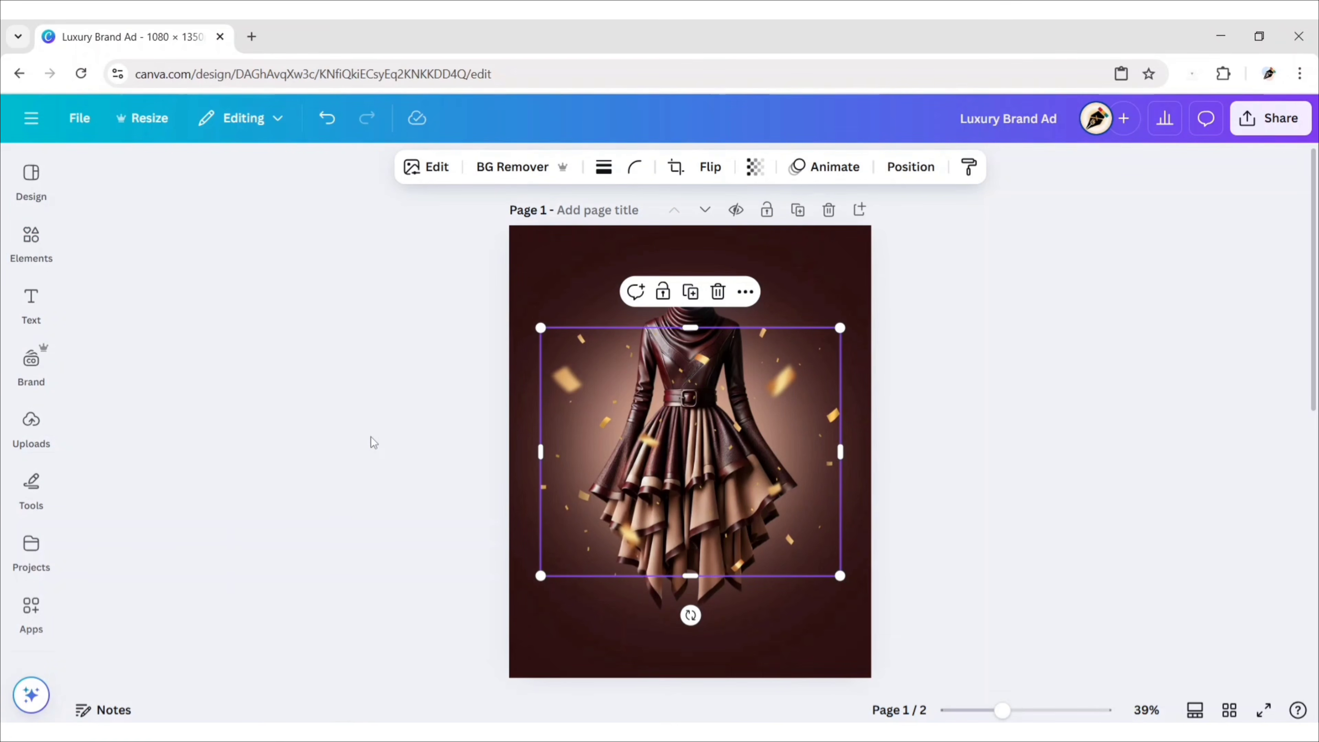
Move the confetti one layer backward, behind the dress
left_click(911, 167)
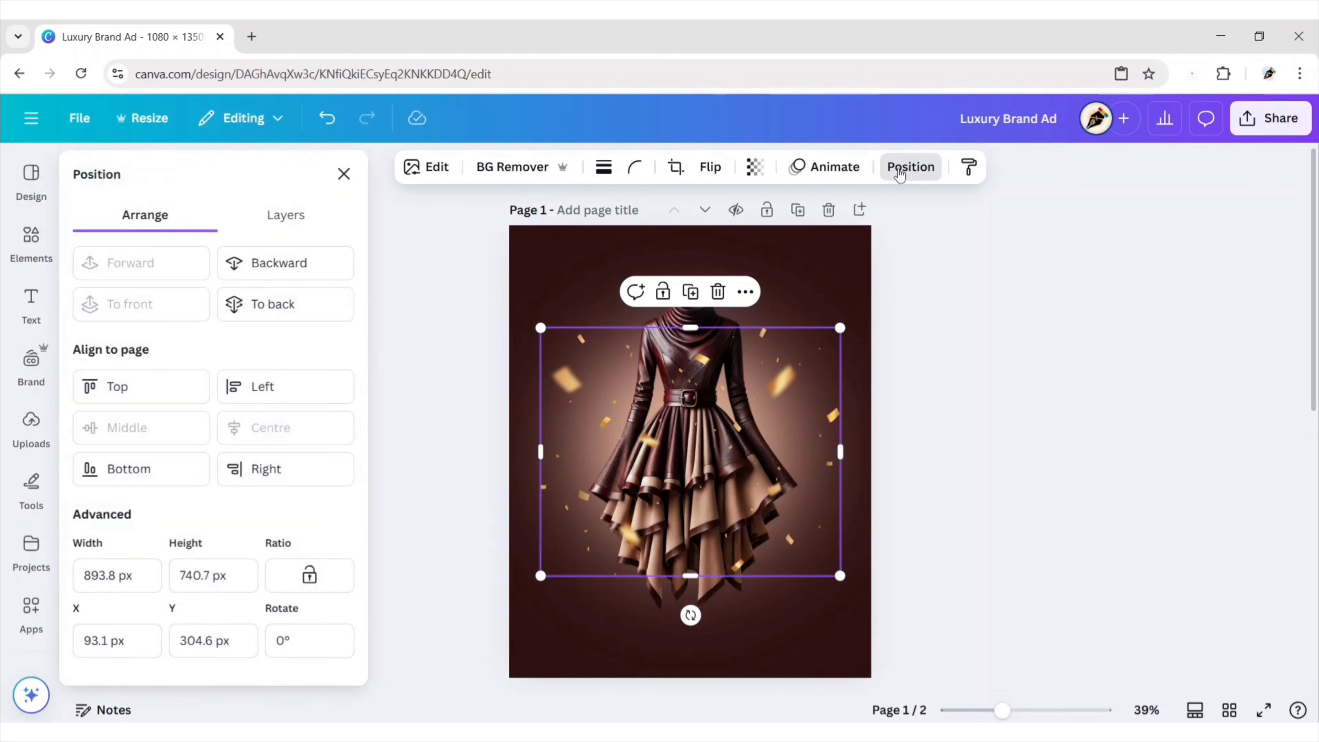
left_click(300, 275)
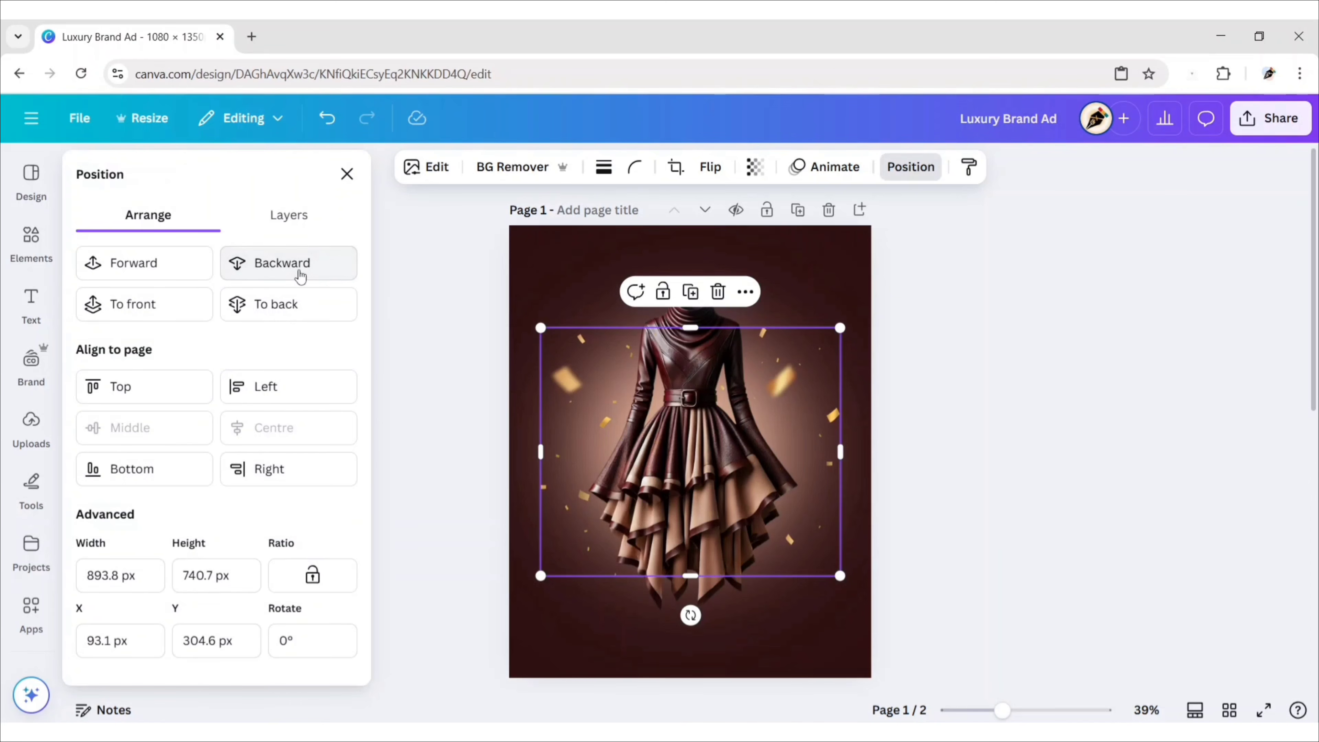
left_click(346, 175)
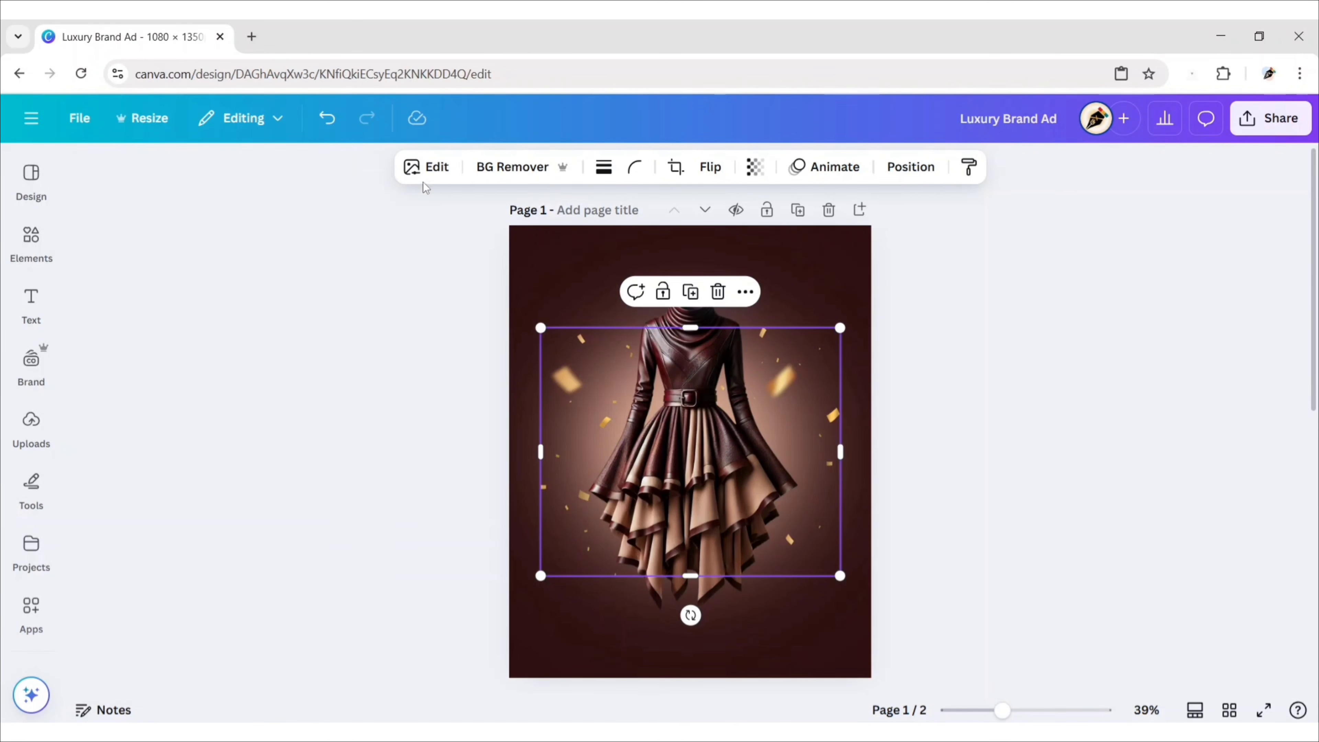
Recolour the confetti with the Coral duotone effect
left_click(439, 168)
scroll(187, 466, "down", 3)
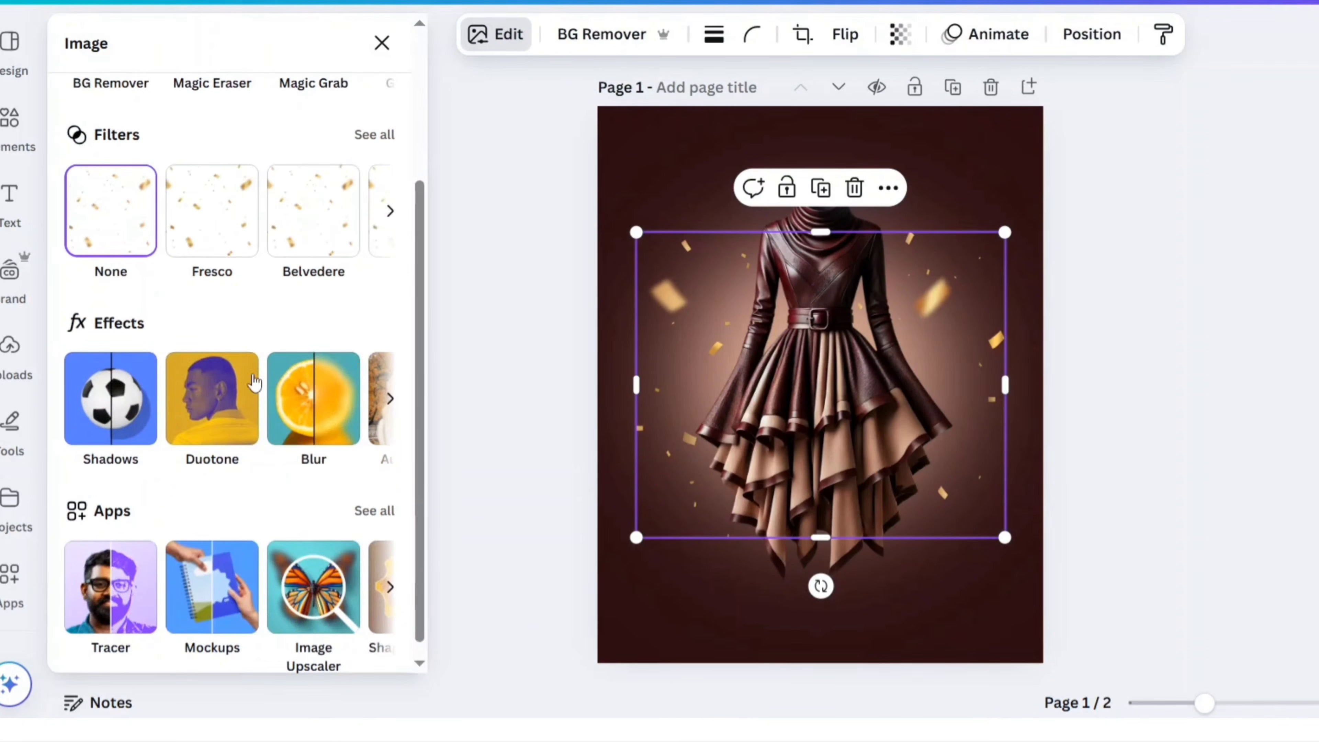
left_click(201, 403)
scroll(197, 405, "down", 5)
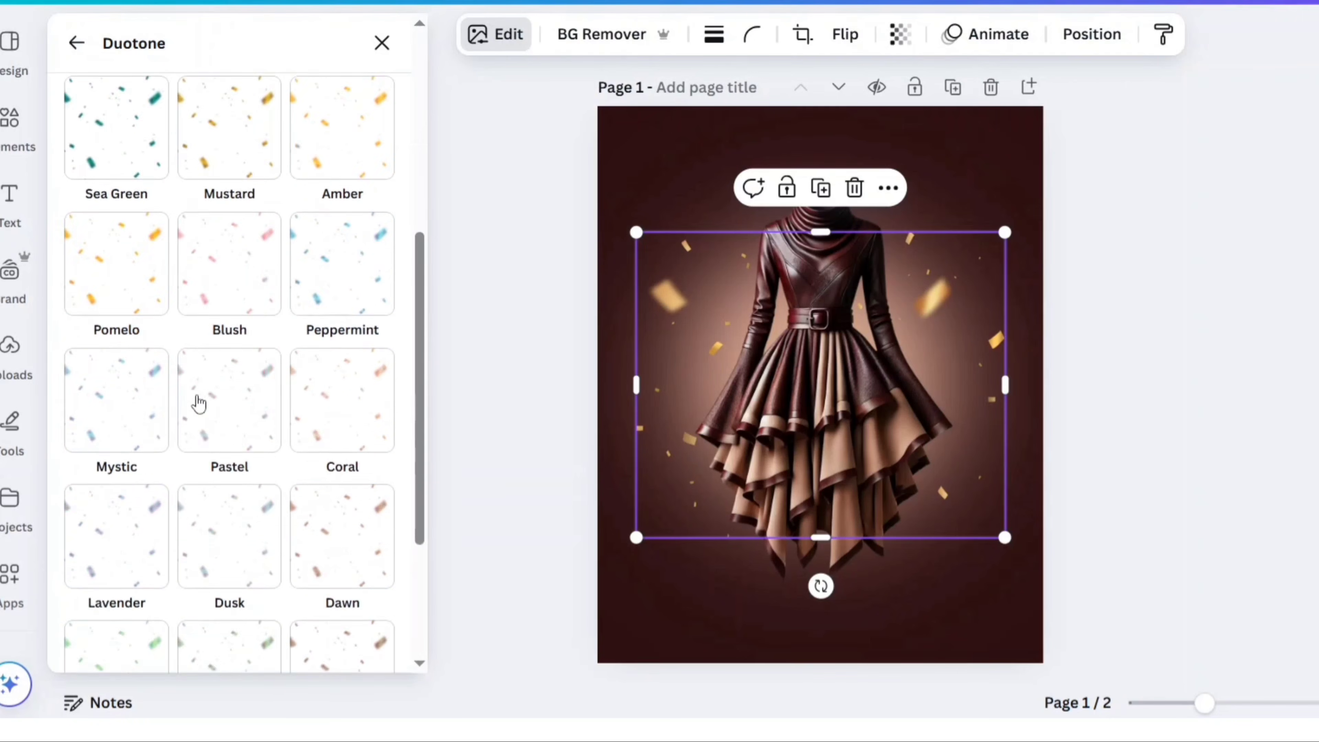
left_click(338, 305)
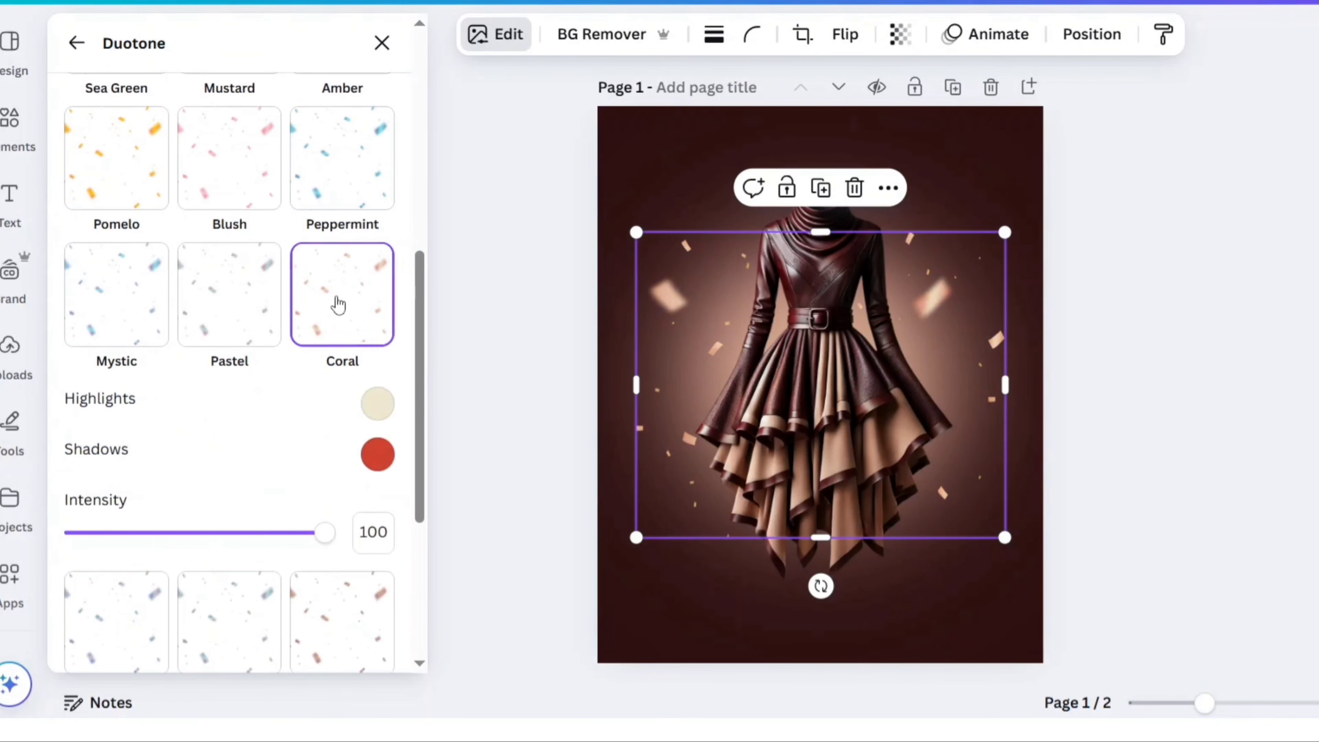
left_click(382, 43)
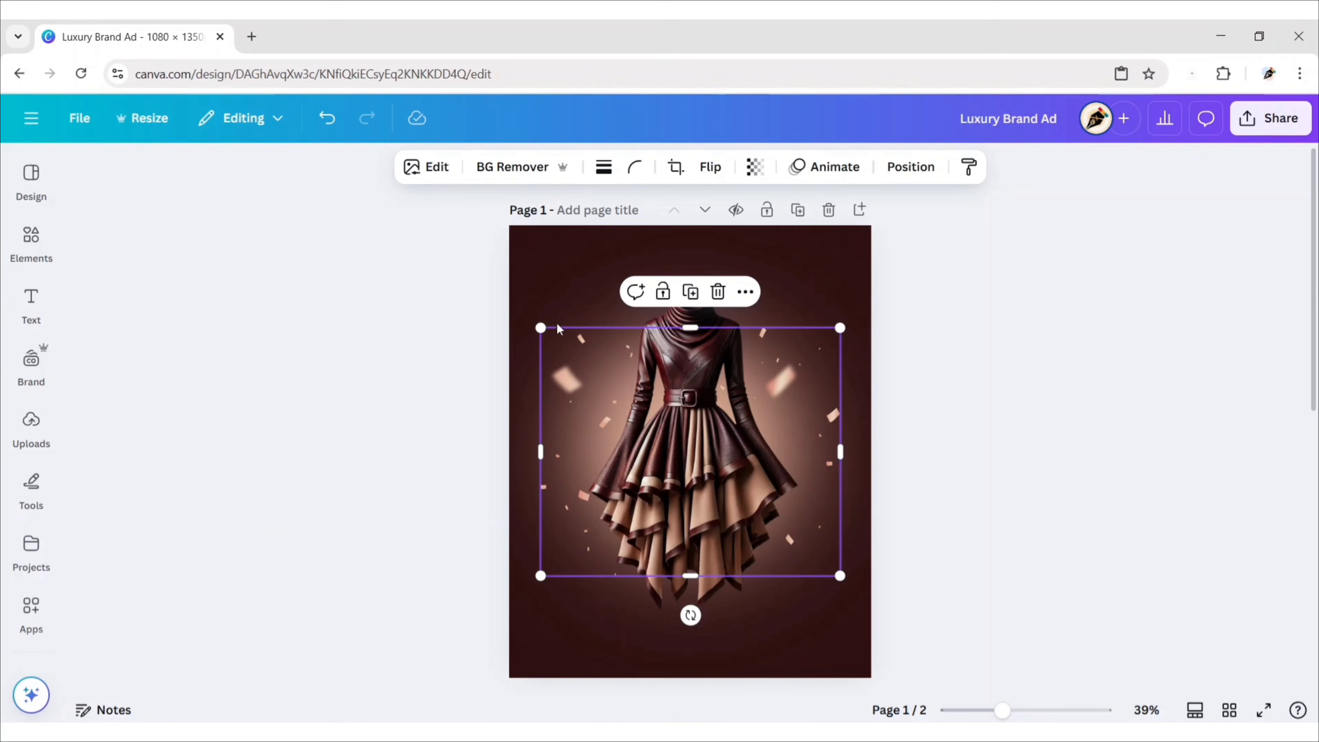
Set the confetti's transparency value to 85
left_click(755, 167)
left_click_drag(800, 237, 788, 243)
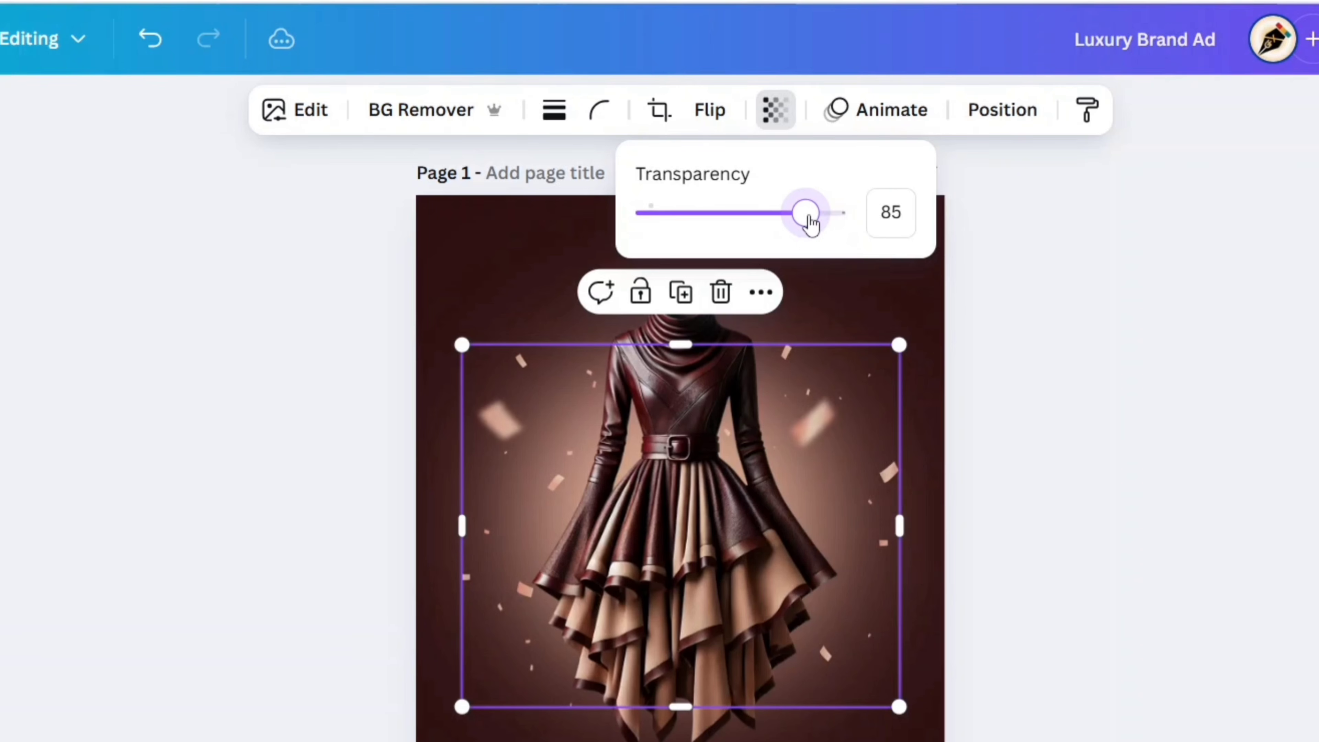
Search the graphics for "magic spiral", add the blue sparkling light swirl and move it up to the dress's waist
left_click(1125, 333)
left_click(1136, 331)
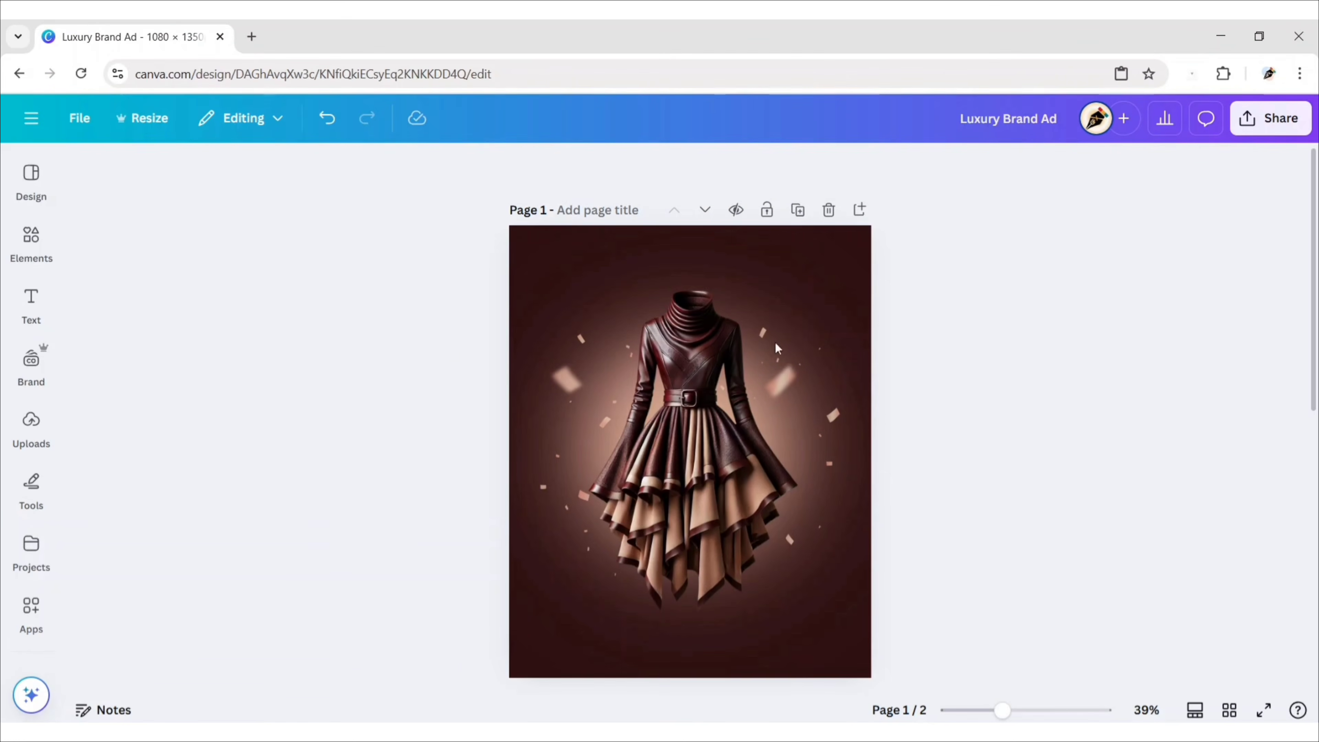
left_click(31, 239)
left_click(309, 171)
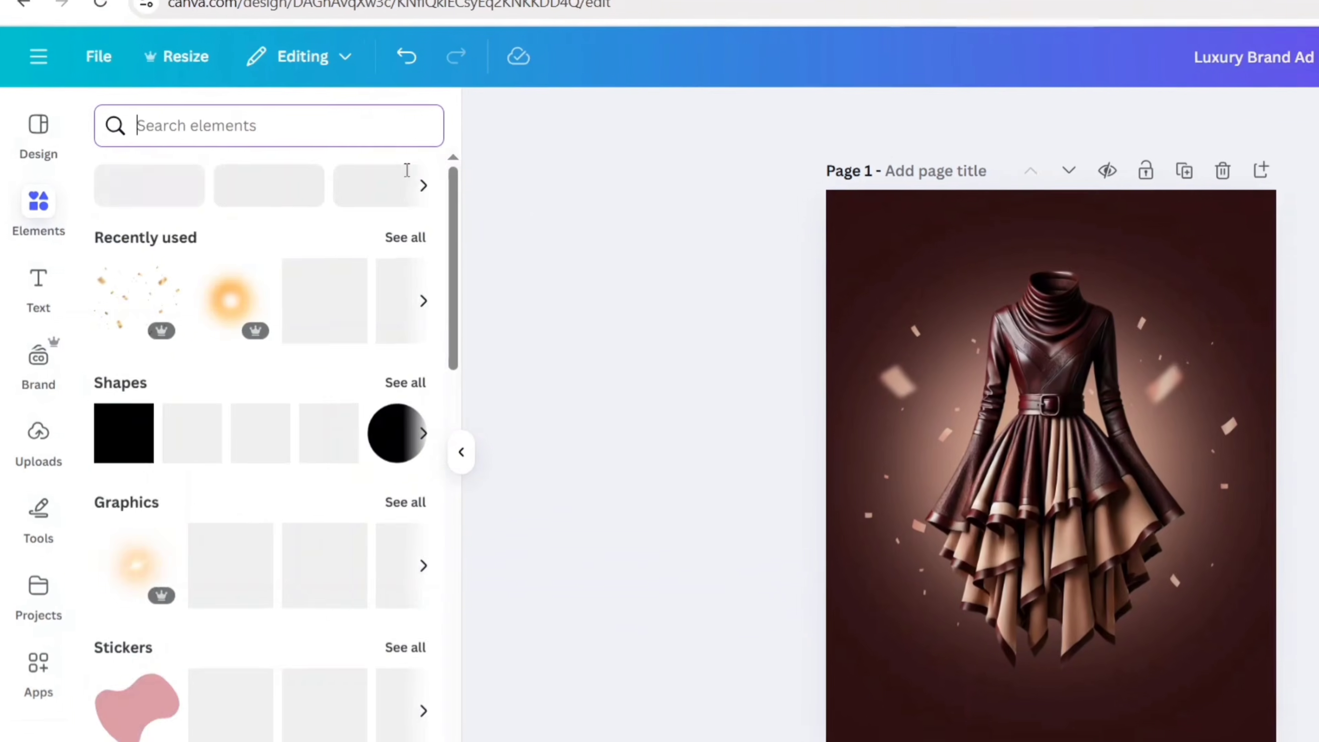
type("magic spiral")
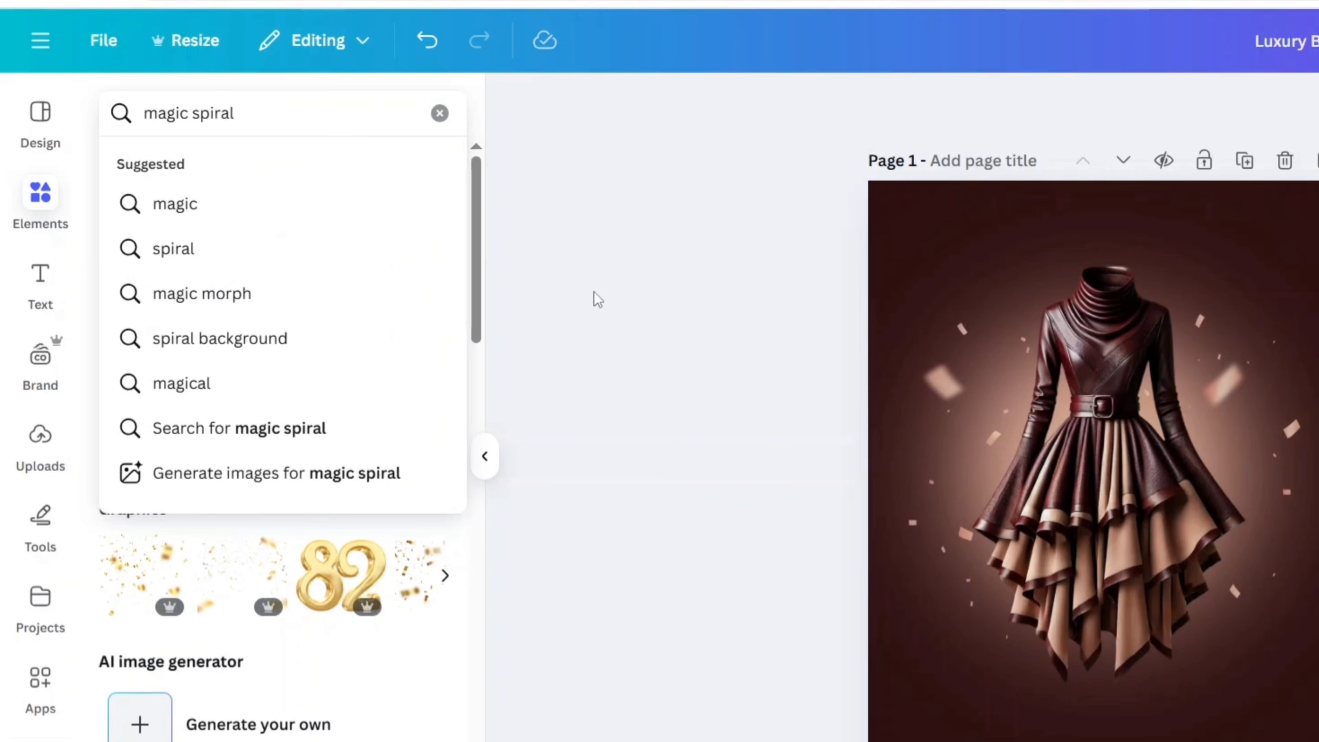
key("Return")
left_click(192, 175)
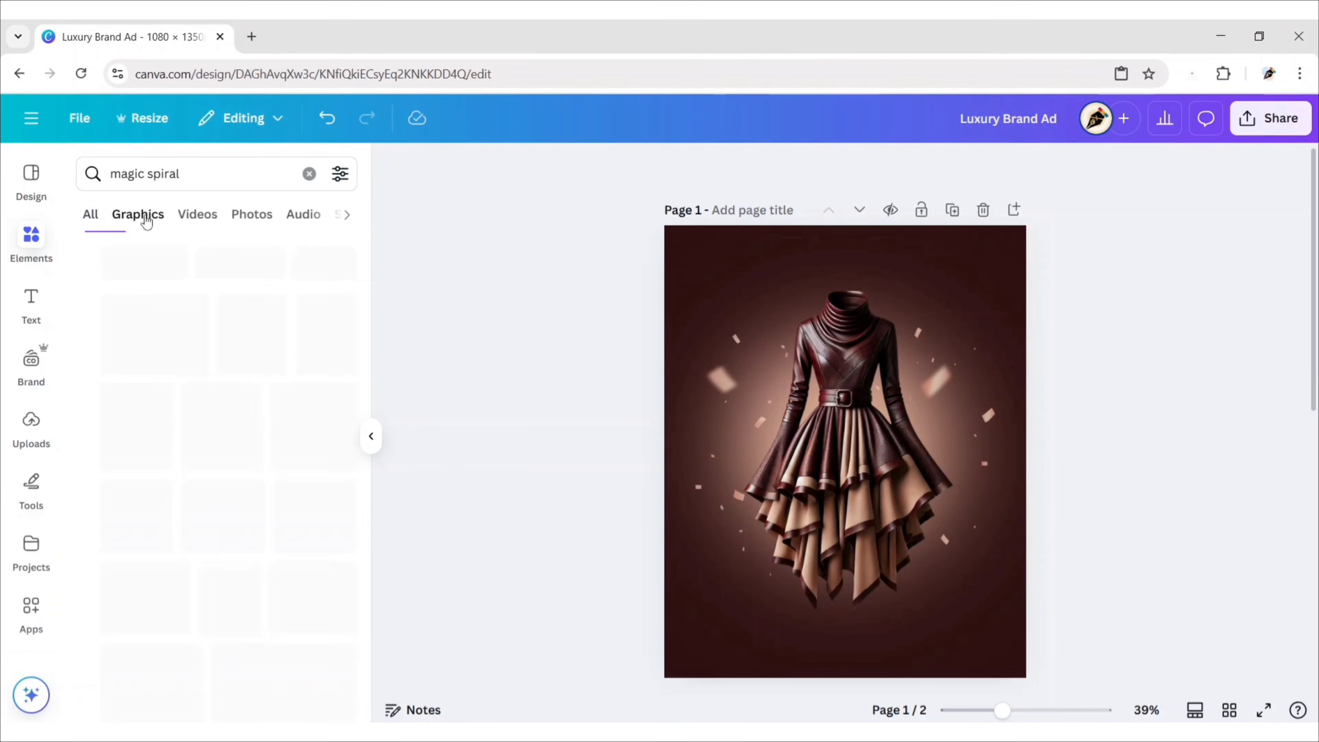
scroll(210, 400, "down", 6)
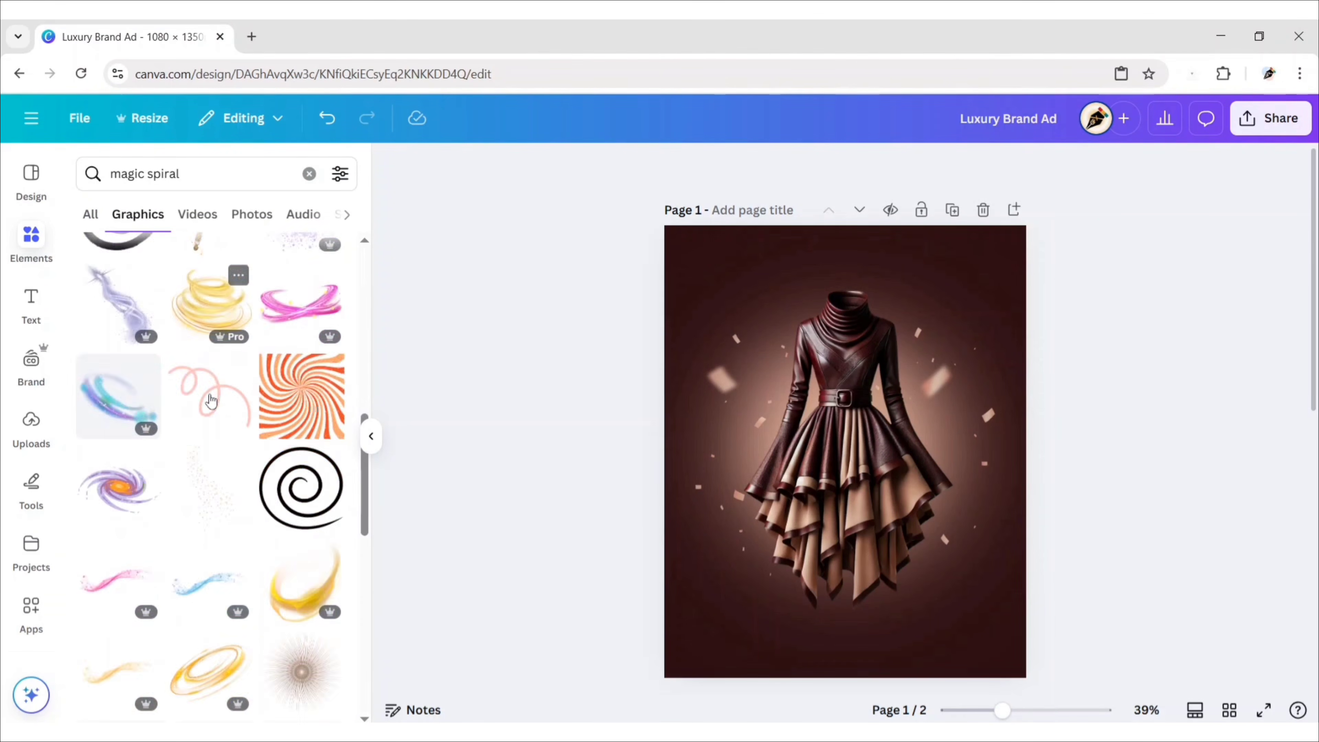
scroll(211, 401, "down", 10)
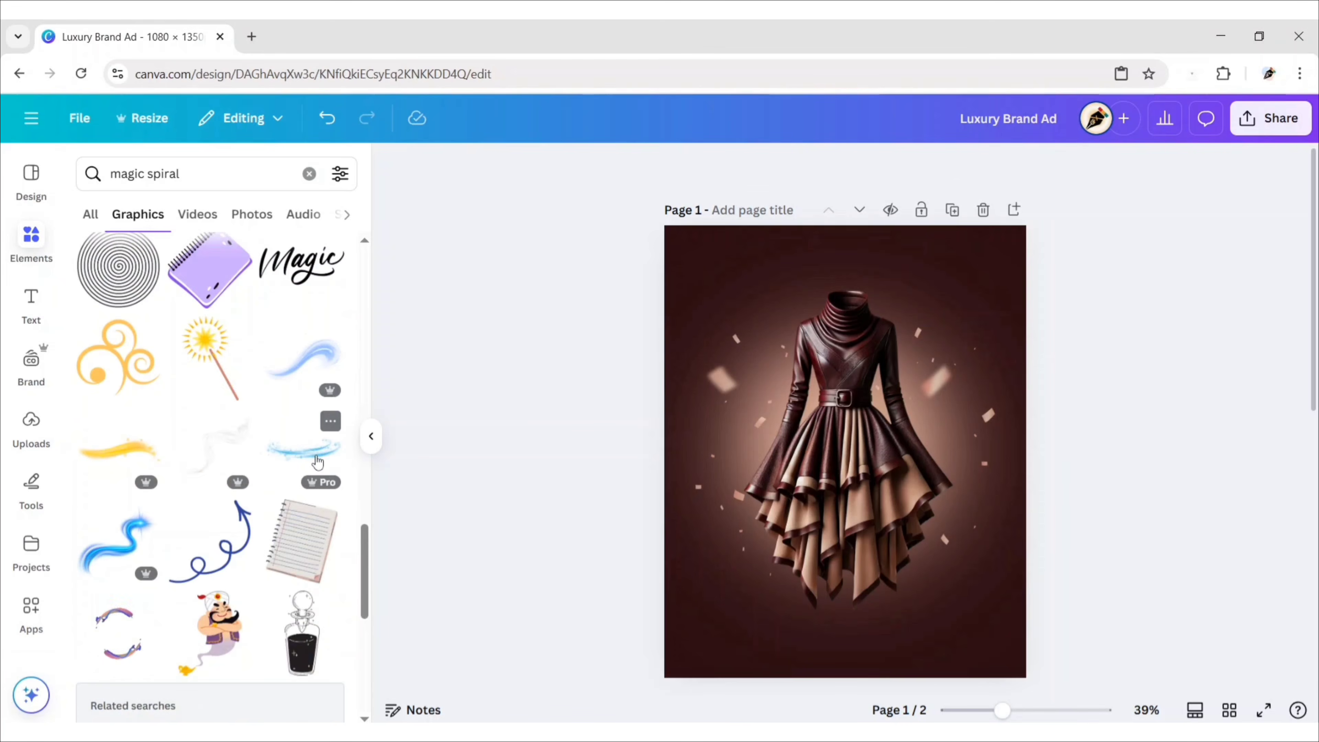
left_click(306, 451)
left_click(372, 436)
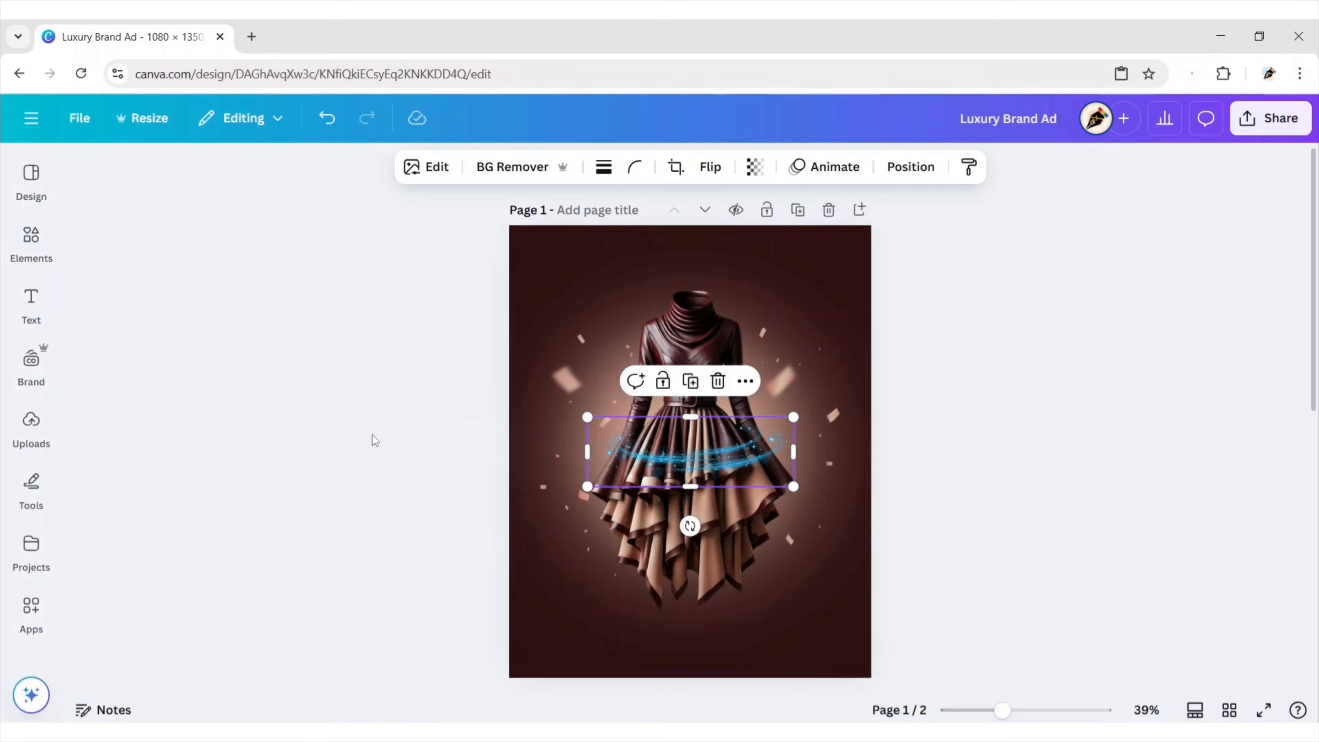
left_click_drag(711, 472, 705, 419)
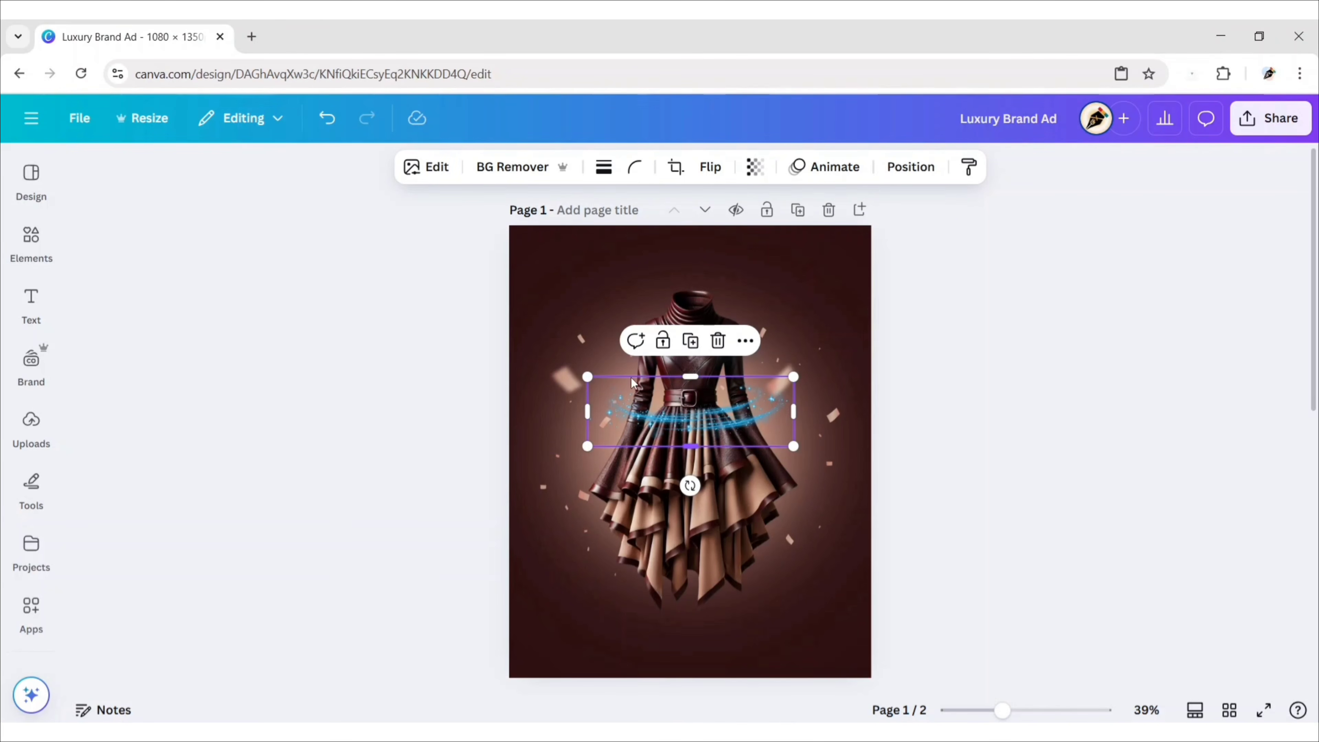
Recolour the light swirl at the dress's waist with the Coral duotone effect
left_click(434, 167)
scroll(257, 420, "down", 3)
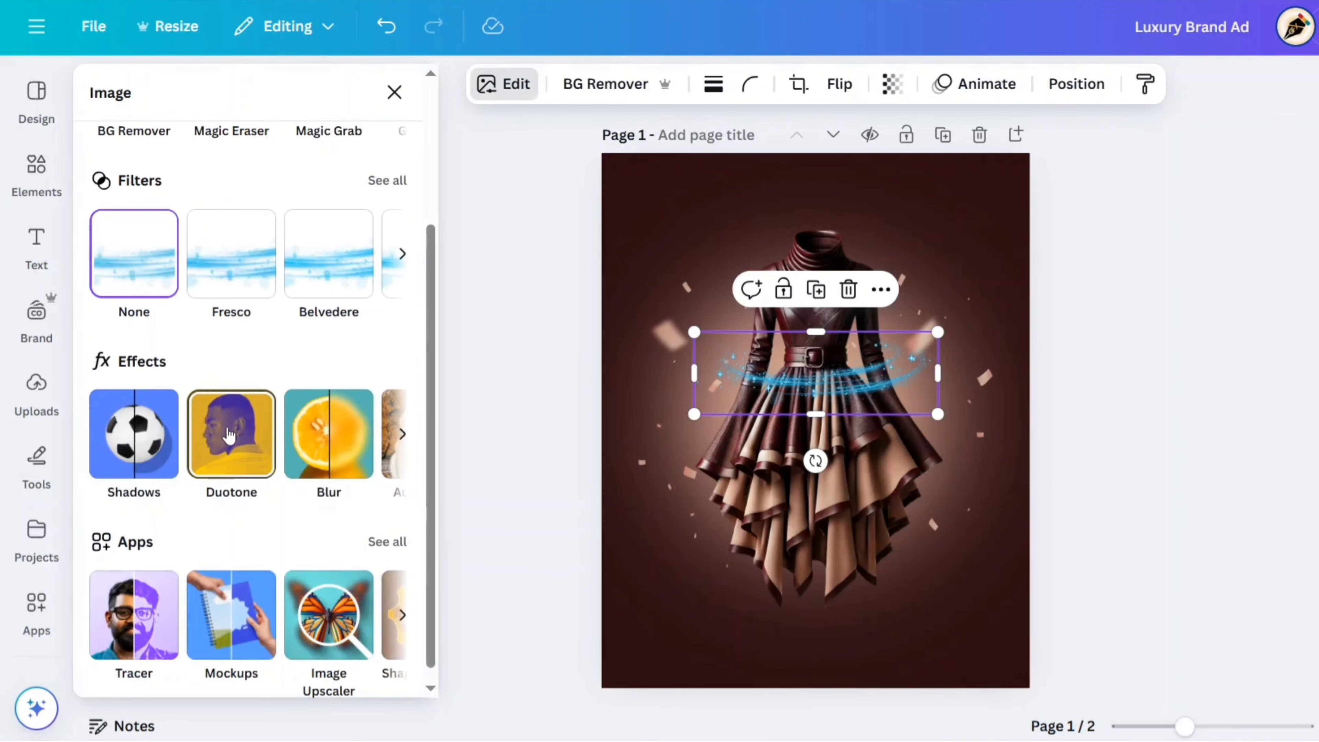
left_click(195, 463)
scroll(229, 435, "down", 7)
left_click(359, 462)
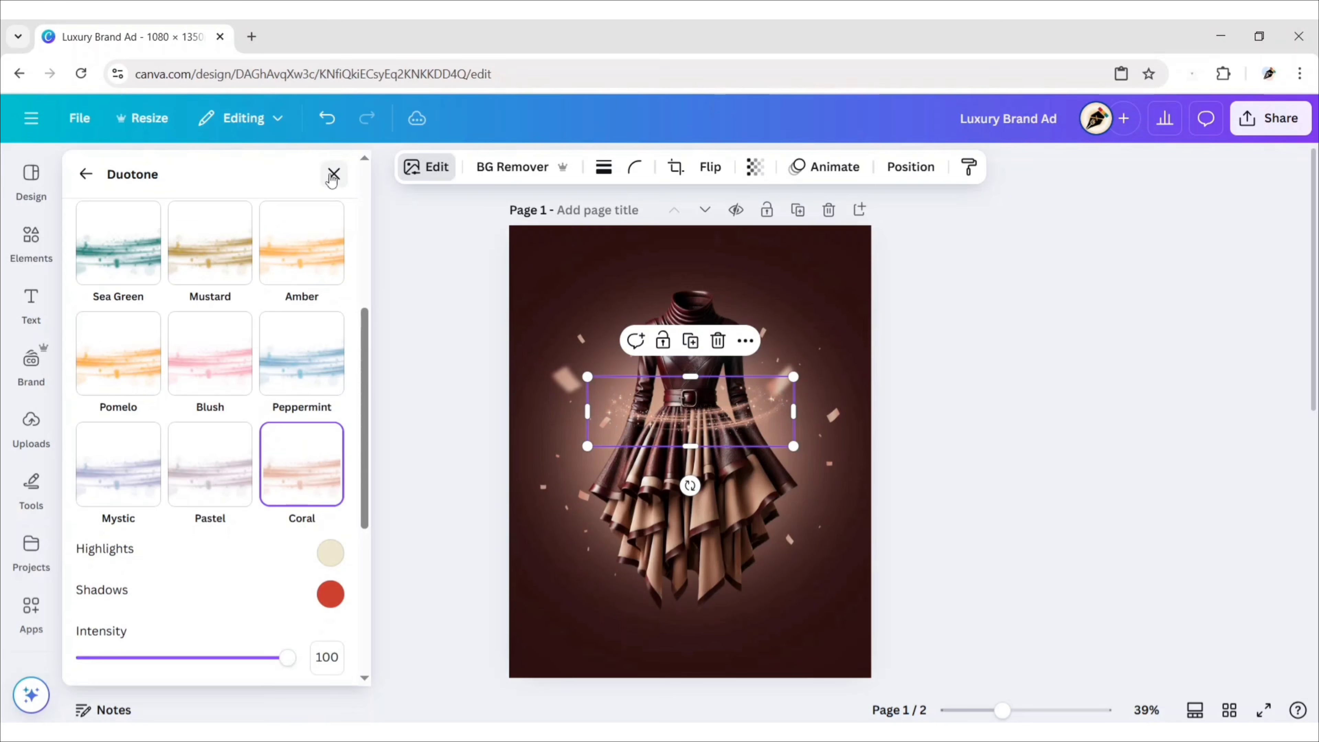
left_click(333, 175)
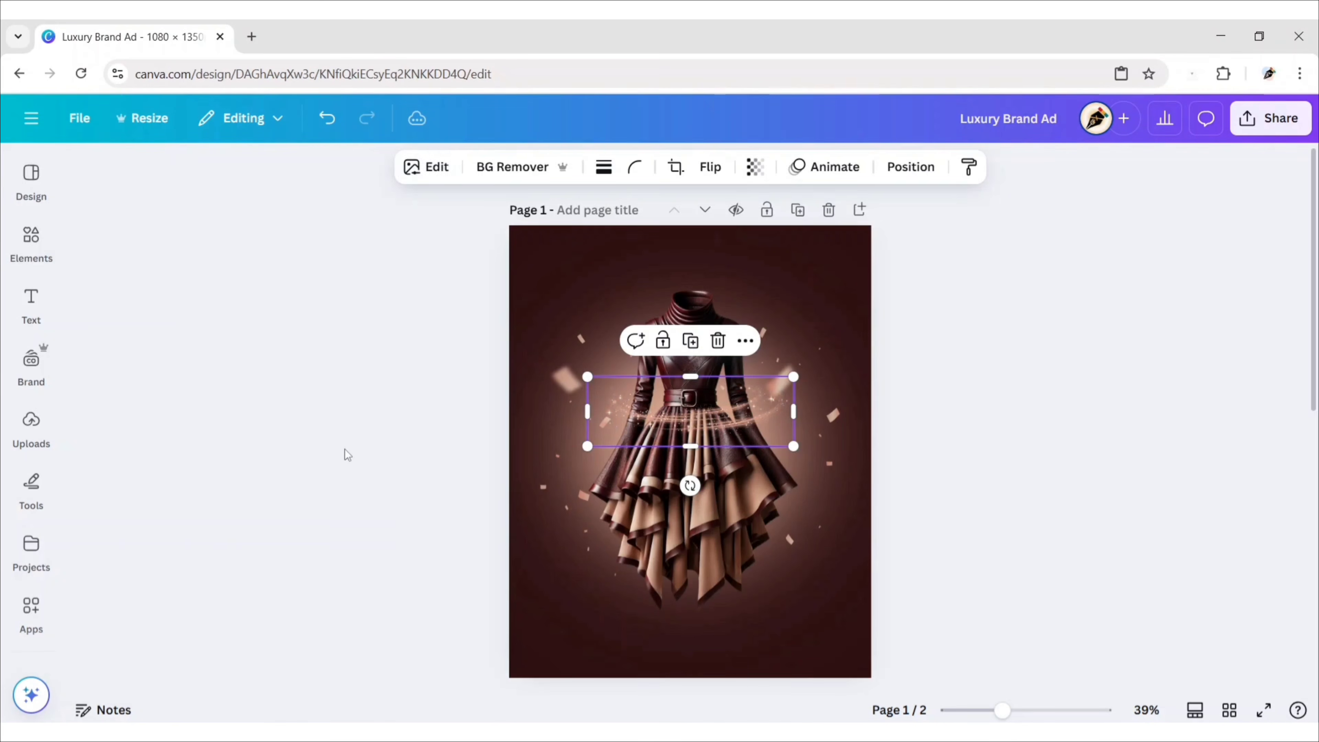
left_click(335, 461)
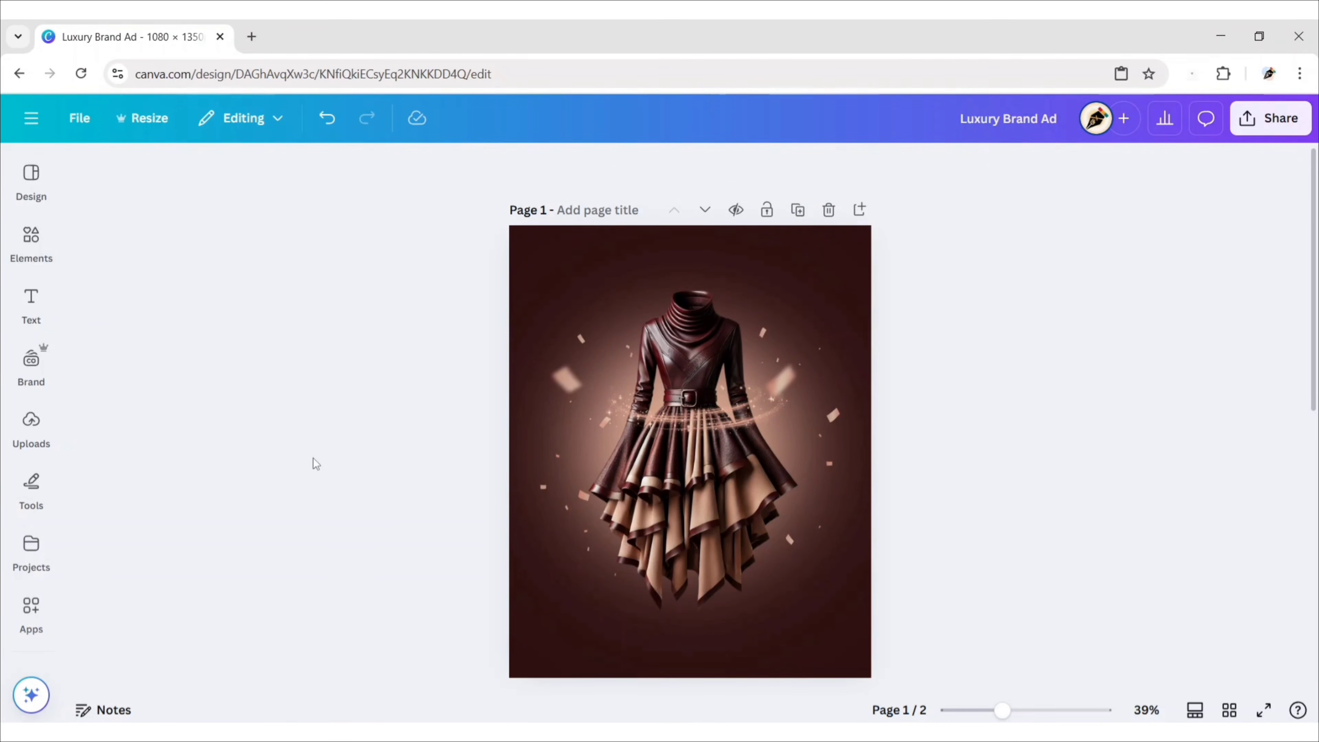
Search the graphics for "spot light" and add the white downward spotlight cone with the oval lamp to the page
left_click(31, 247)
left_click(341, 176)
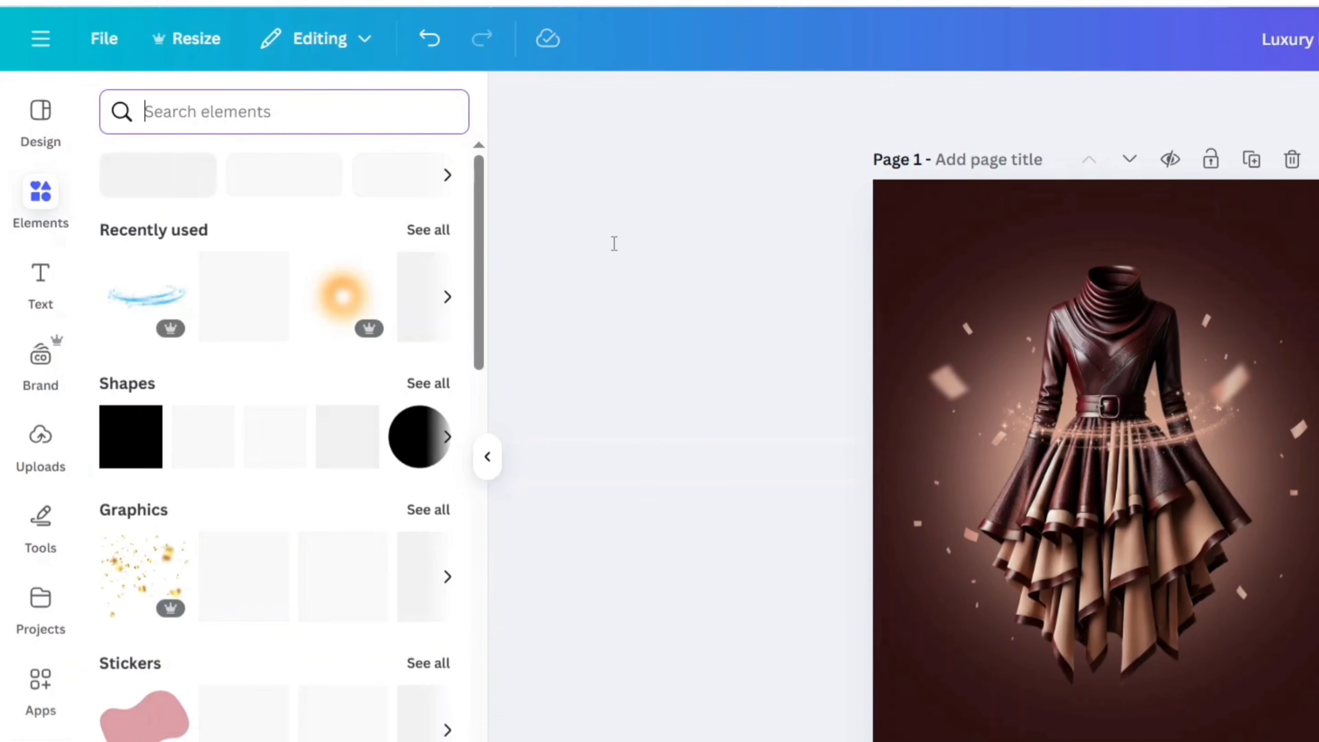
type("spot light")
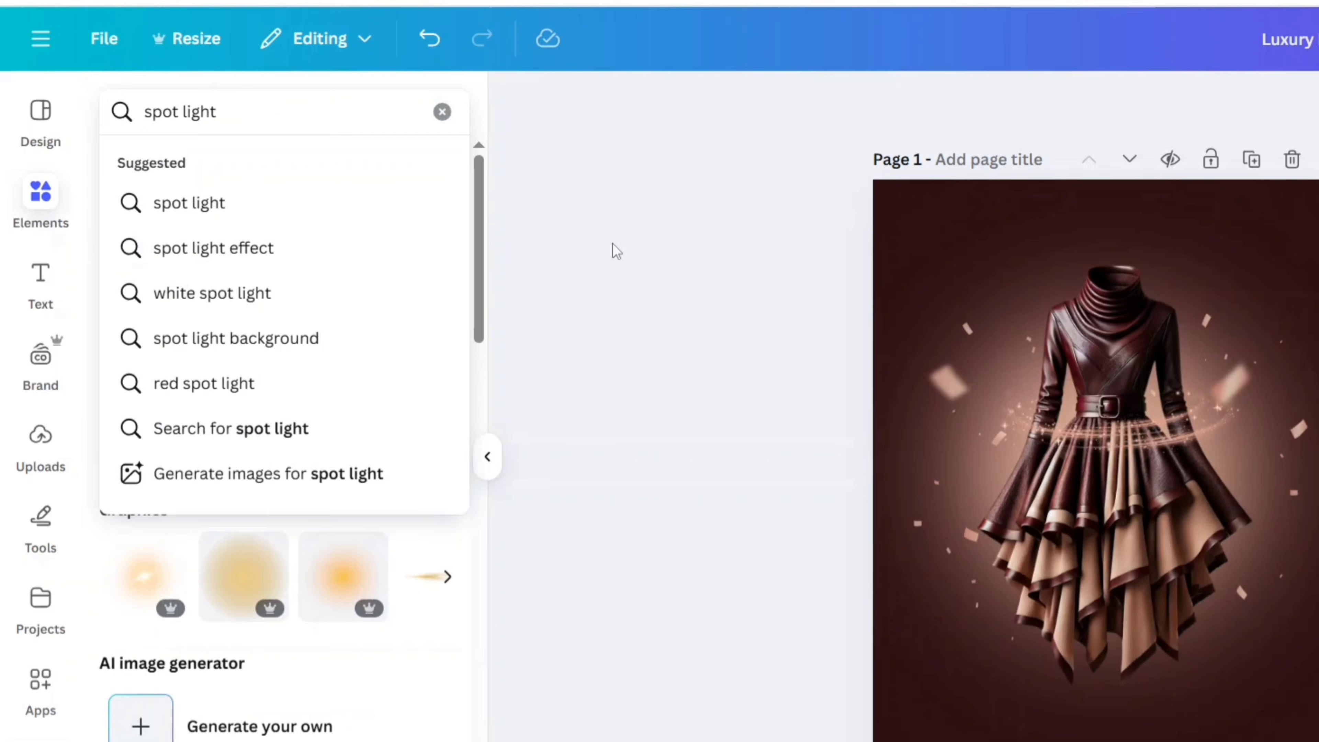
key("Return")
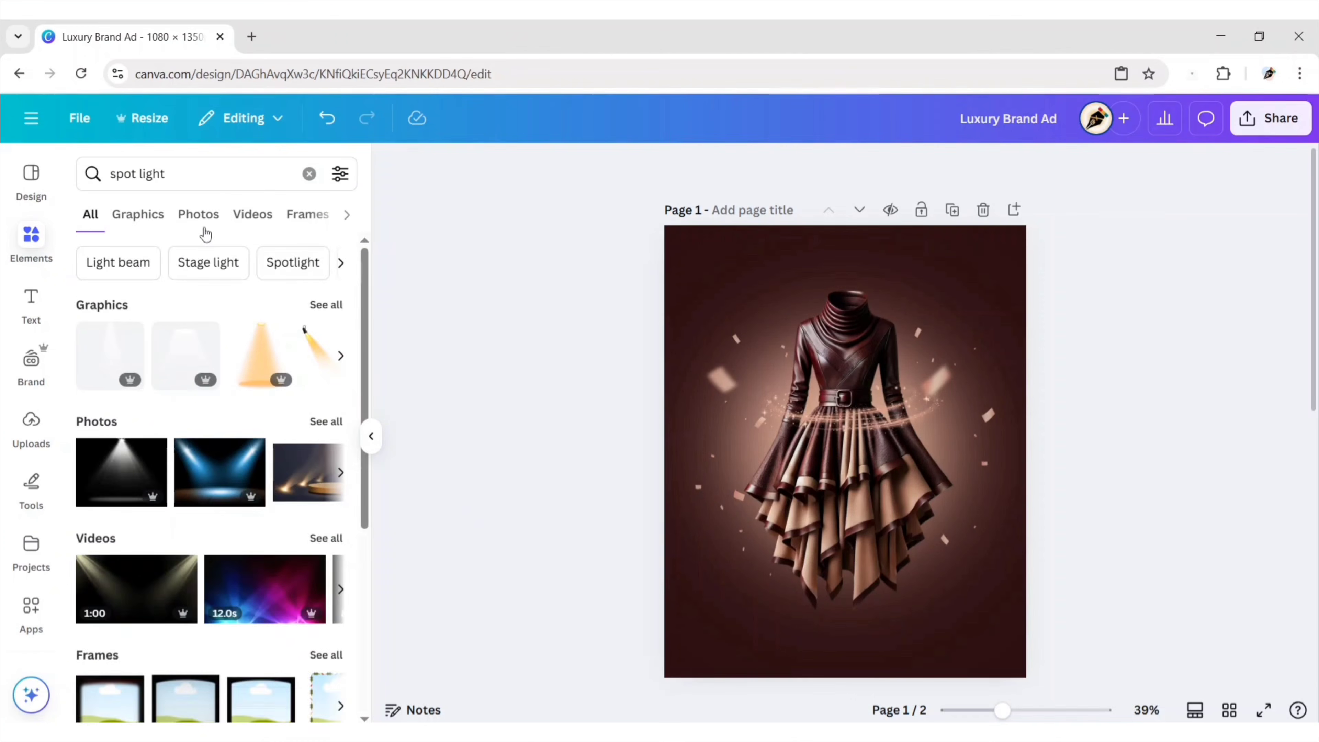
left_click(173, 173)
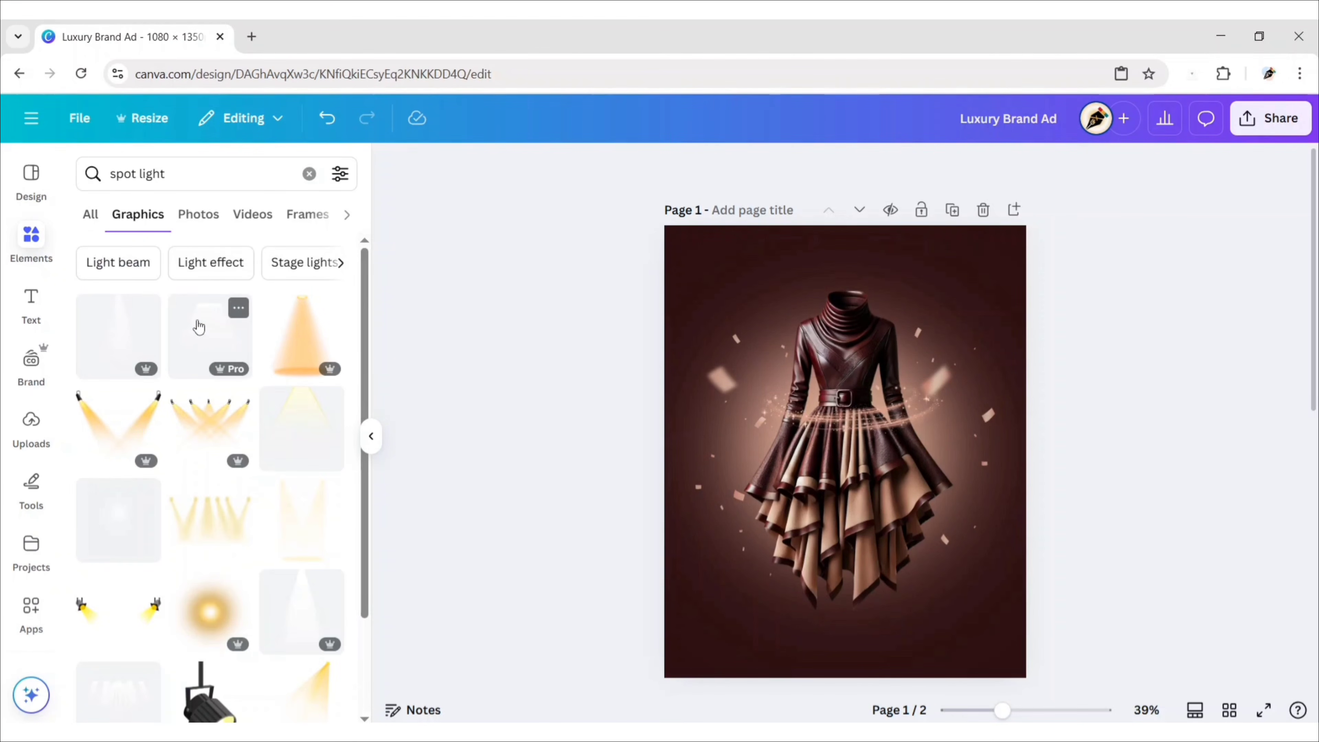
left_click(199, 328)
left_click(371, 437)
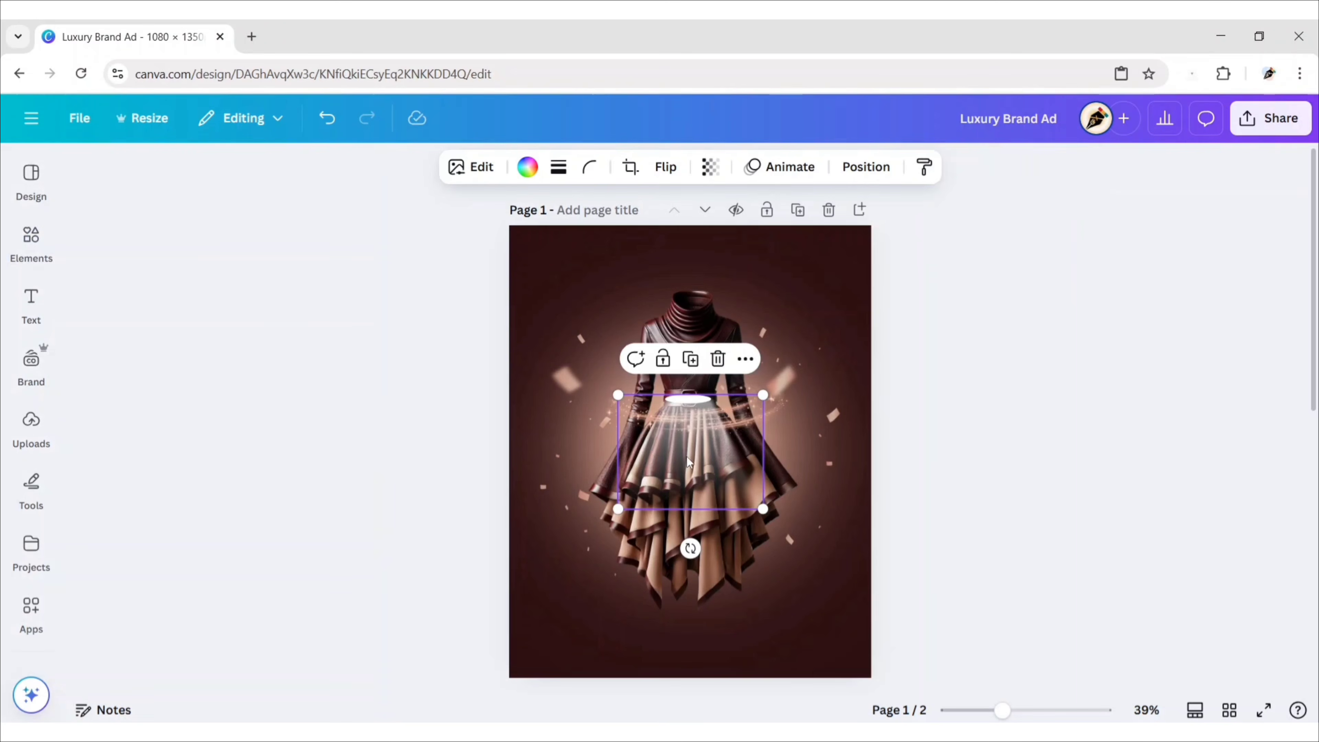
Move the spotlight to the page's top centre, enlarge it down to the dress's waist, and undo the last small shift
left_click_drag(687, 462, 689, 295)
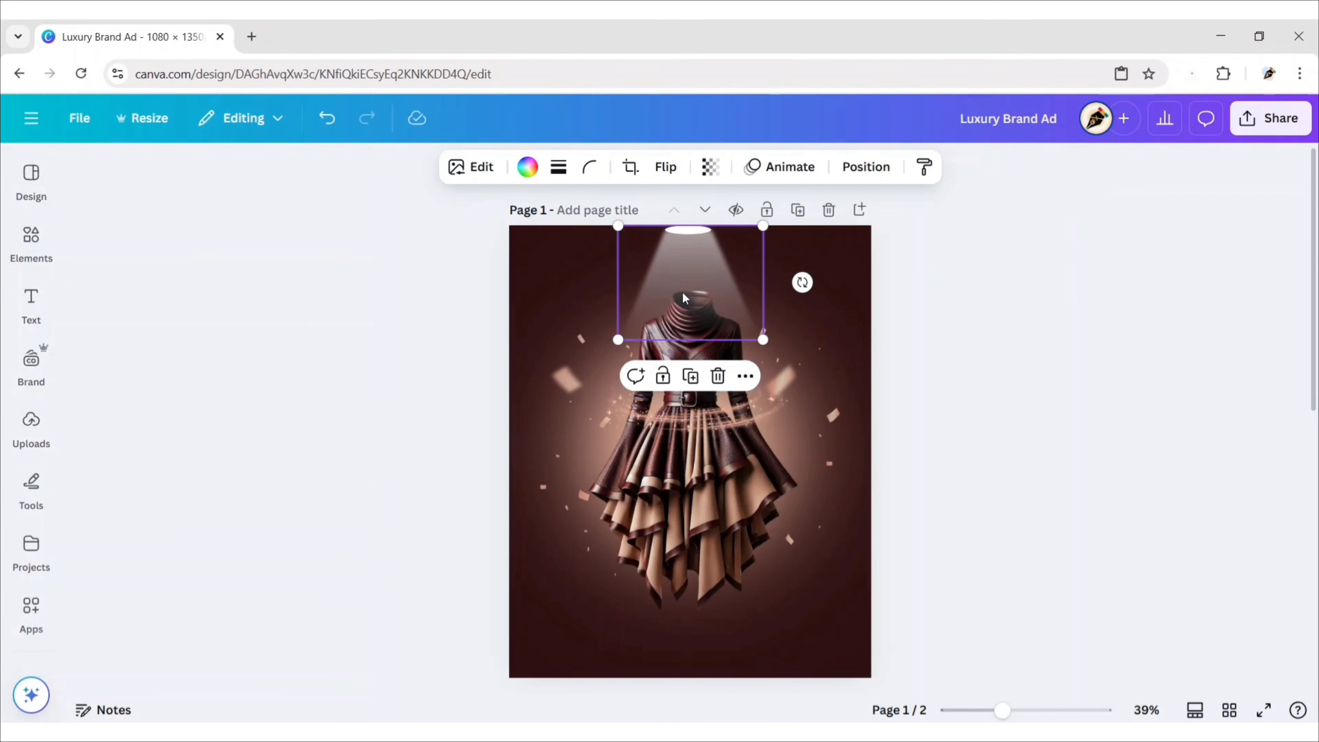
left_click_drag(620, 339, 600, 372)
left_click_drag(752, 338, 806, 394)
left_click_drag(700, 271, 695, 272)
key("ctrl+z")
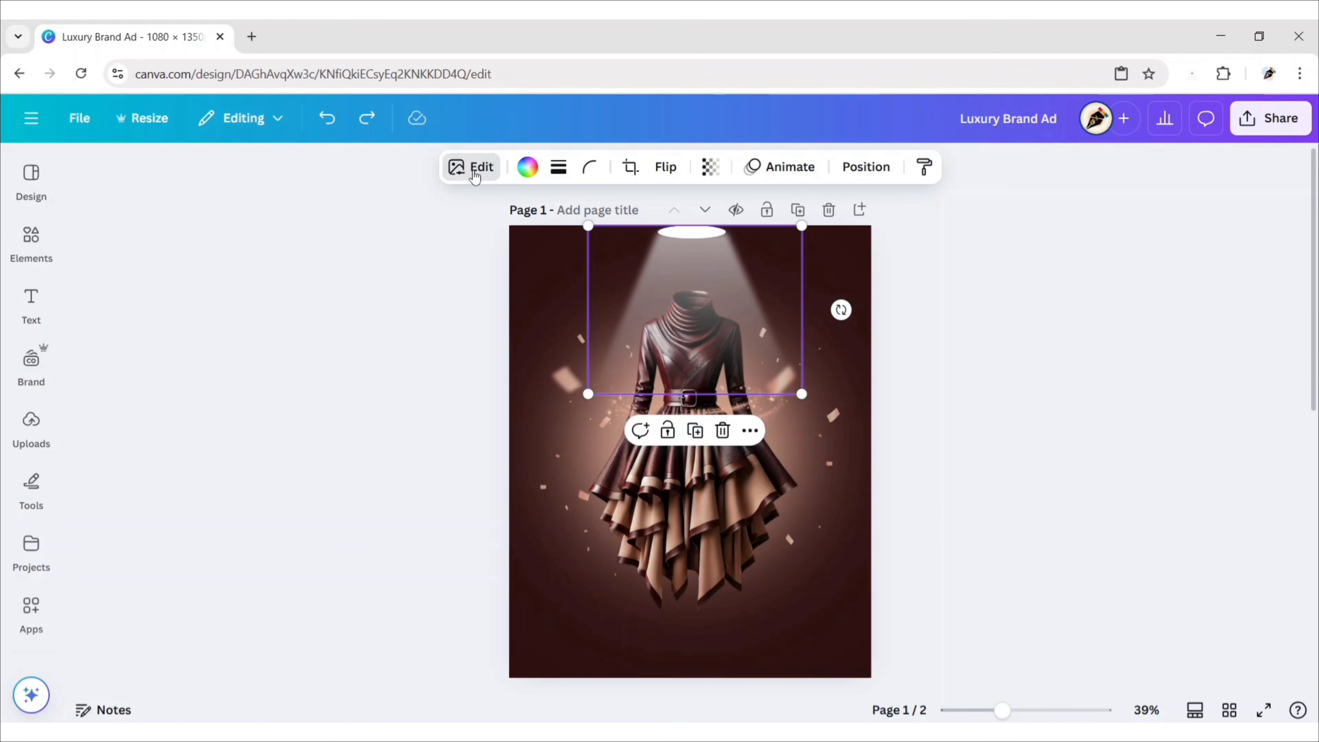
Recolour the spotlight with the Dawn duotone effect
left_click(474, 174)
scroll(270, 413, "down", 3)
left_click(193, 458)
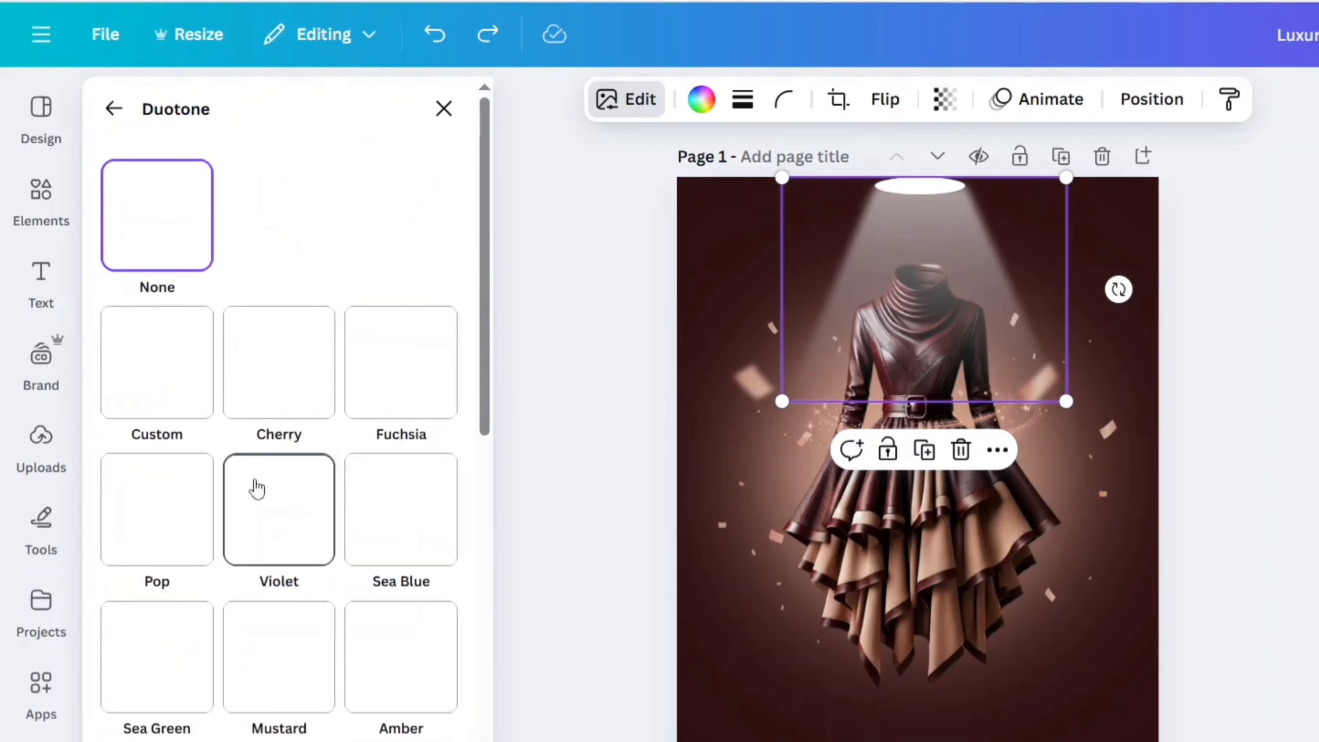
scroll(257, 488, "down", 10)
scroll(324, 245, "down", 3)
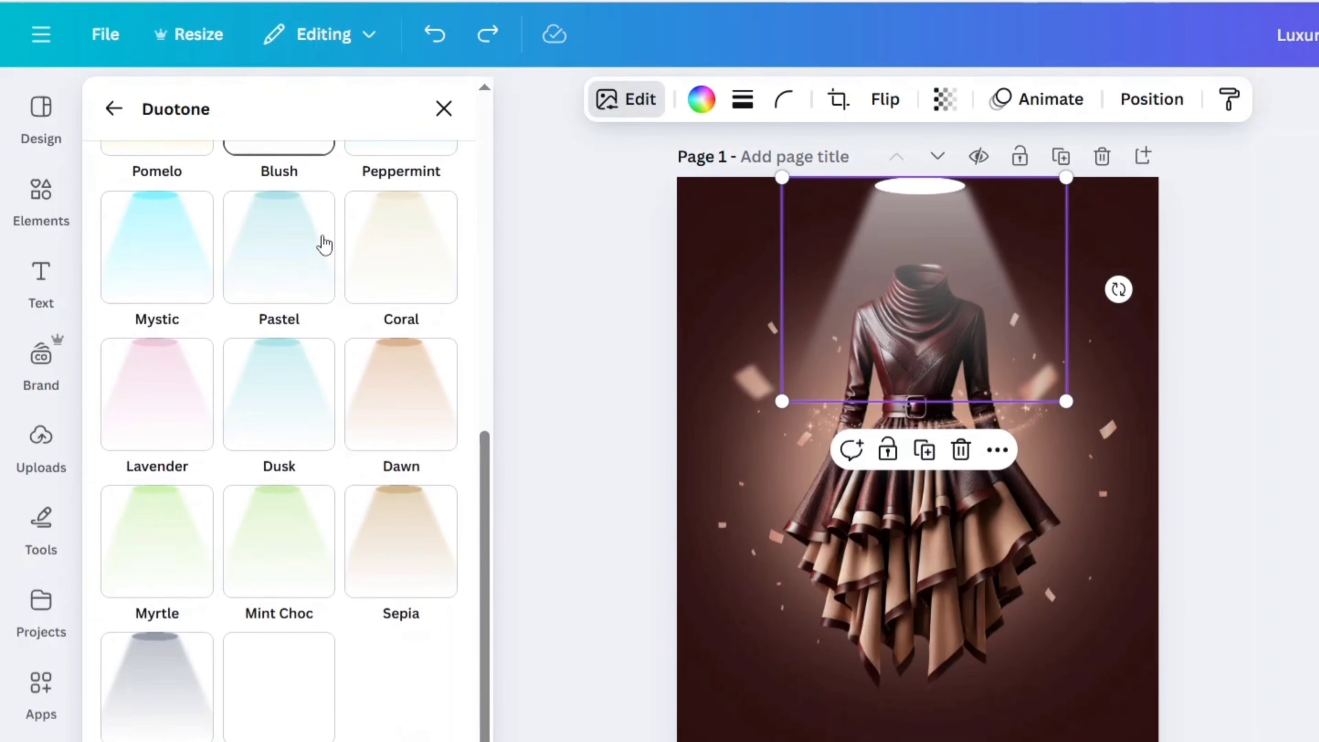
left_click(413, 406)
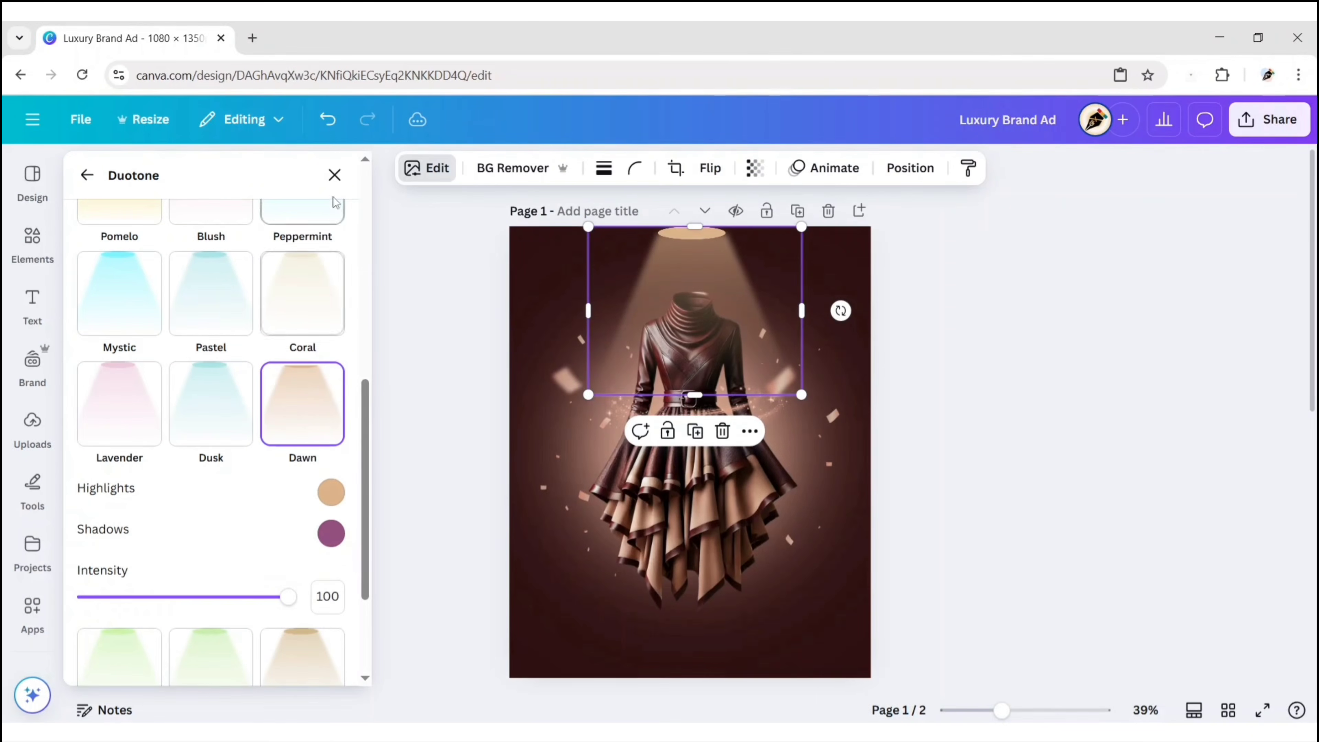
left_click(500, 435)
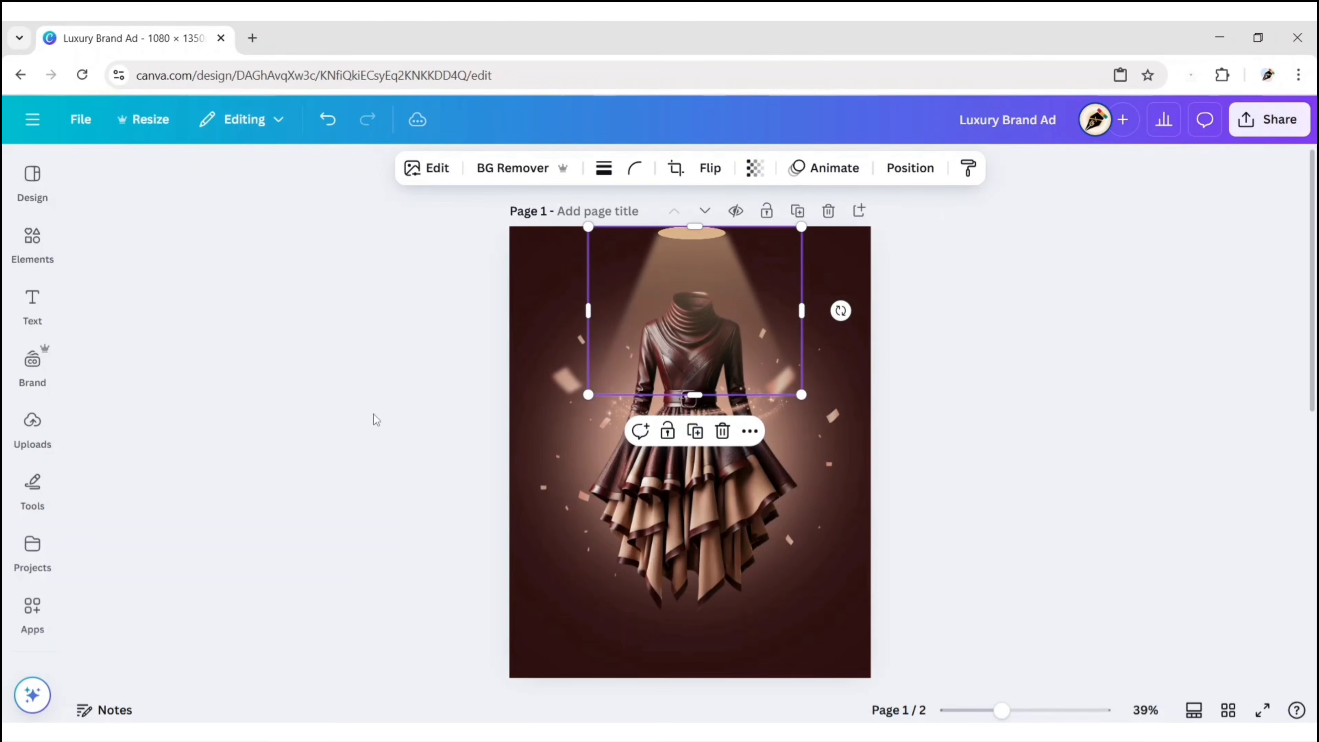
left_click(359, 452)
Copy the "The Èlite!" text group from page 2 and paste it onto page 1
scroll(1000, 477, "down", 8)
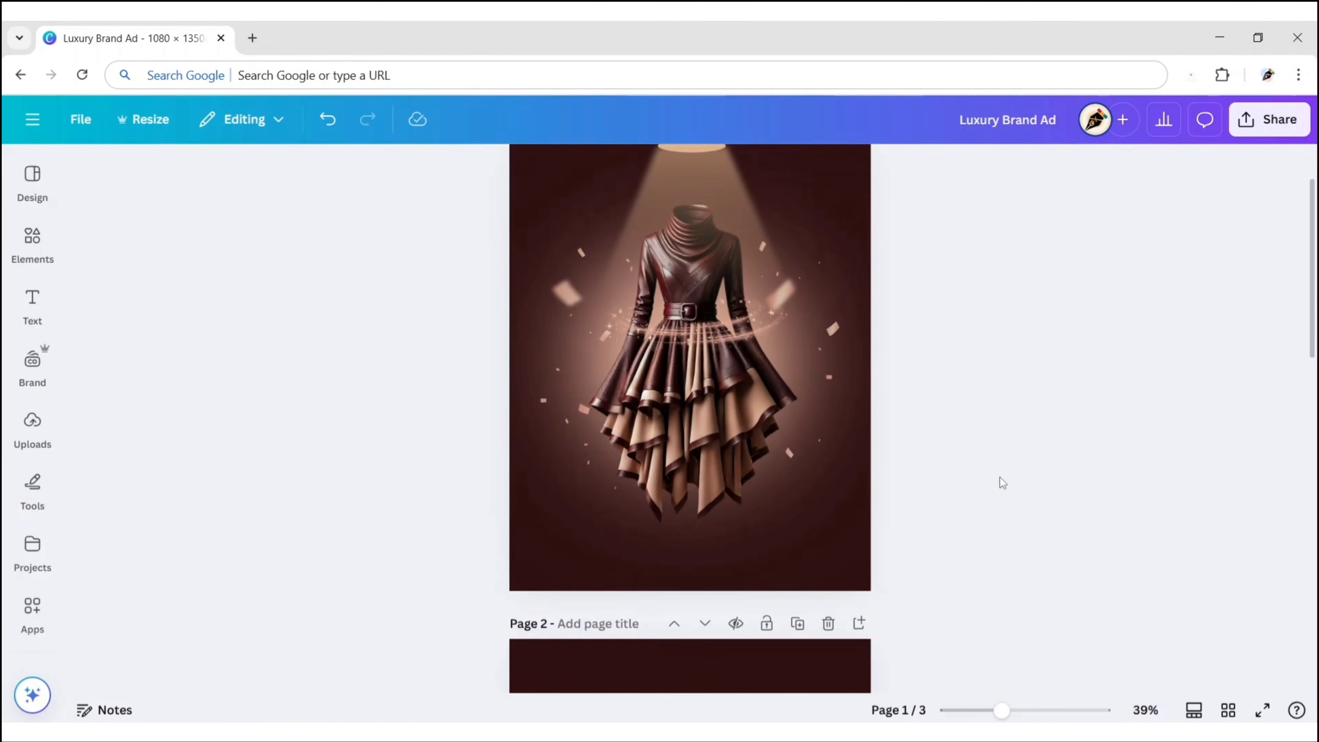
left_click(732, 436)
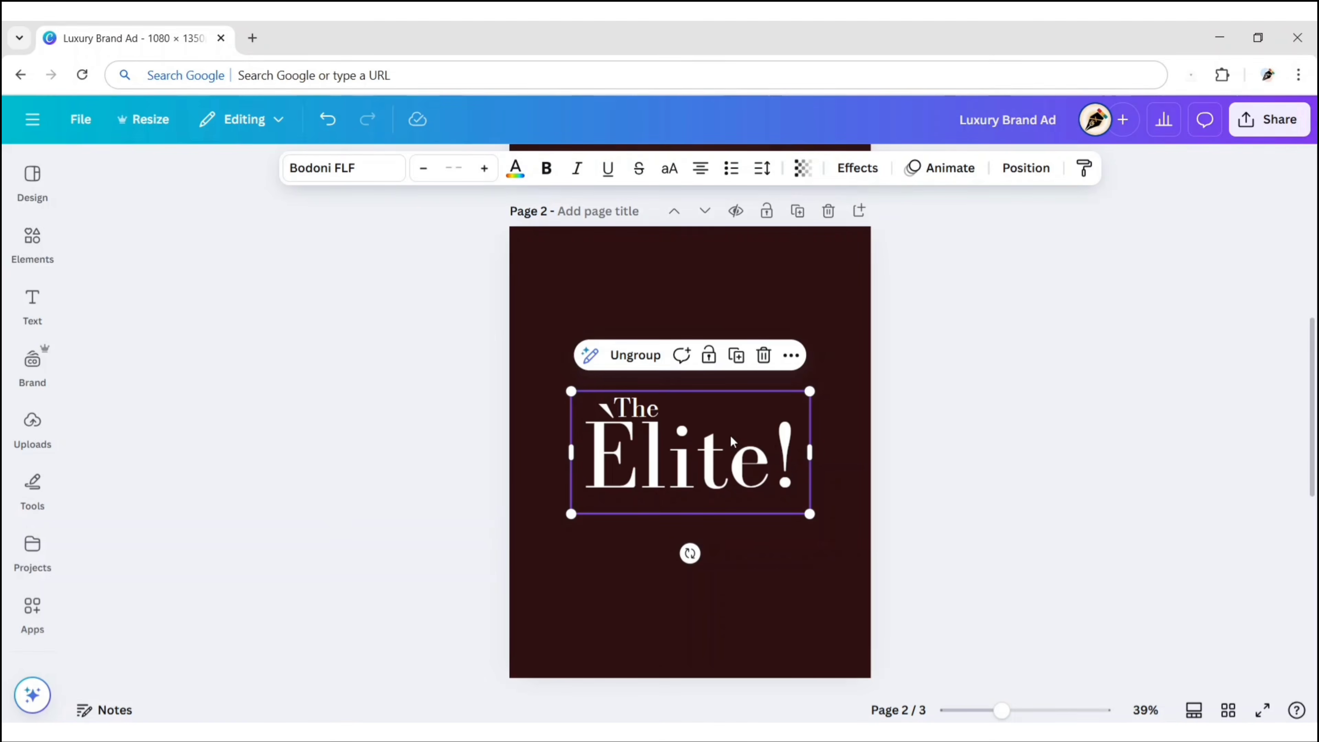
left_click(791, 355)
left_click(928, 349)
left_click(935, 345)
scroll(940, 341, "up", 5)
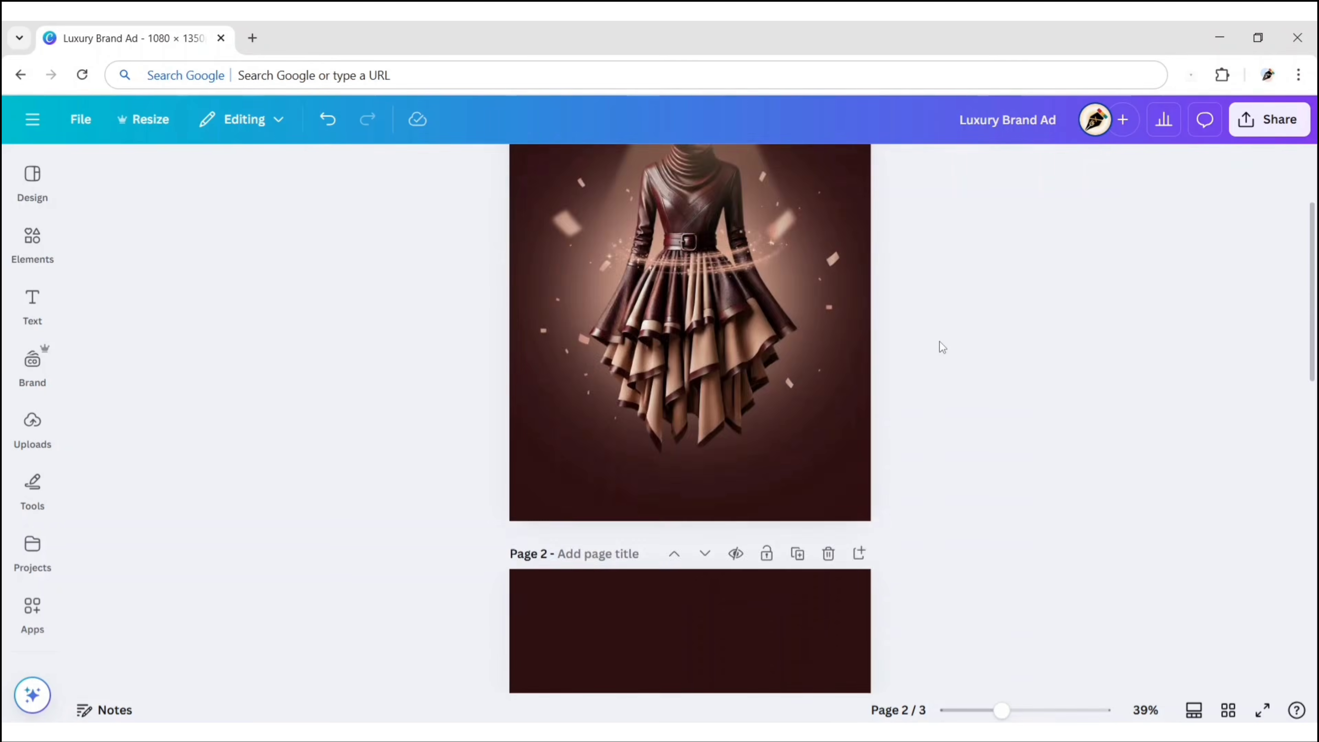
scroll(940, 346, "up", 3)
right_click(748, 364)
left_click(812, 258)
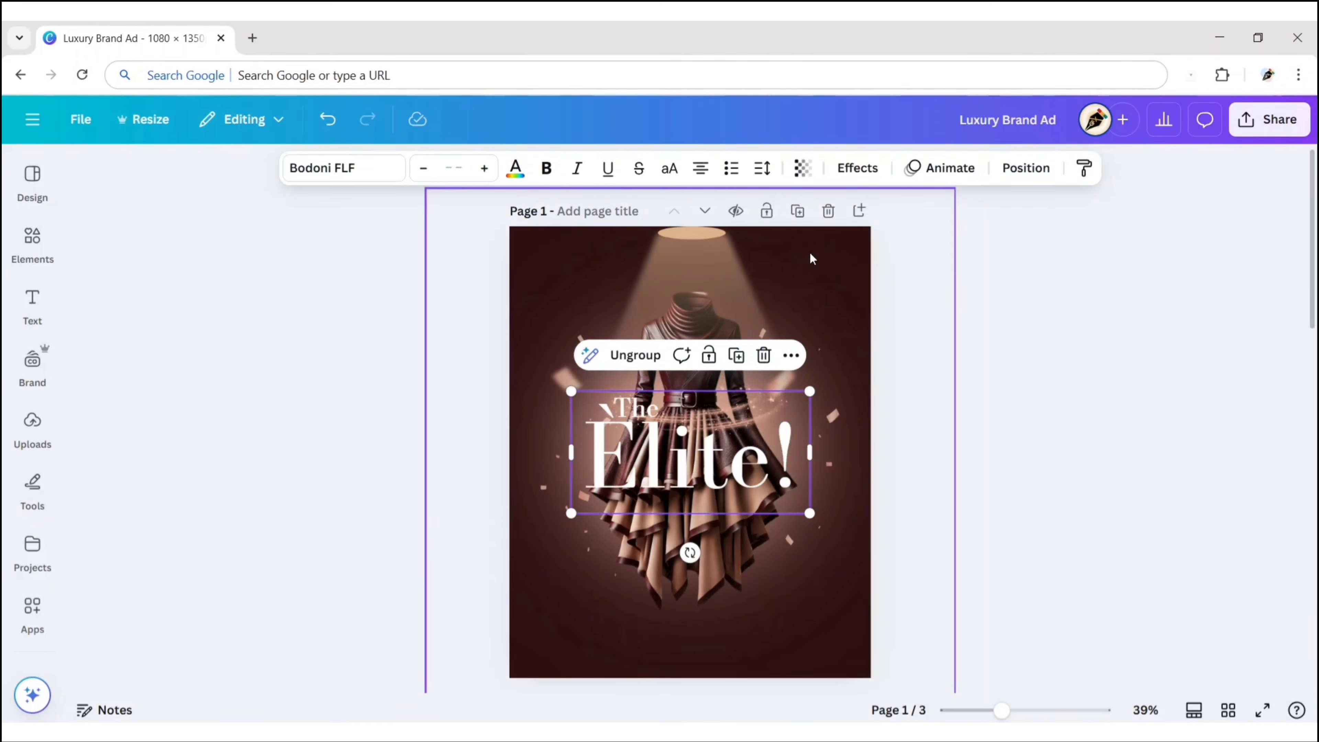
Place the "The Èlite!" title near page 1's top-left corner and shrink it to slightly under 405 px wide
left_click_drag(656, 457, 595, 293)
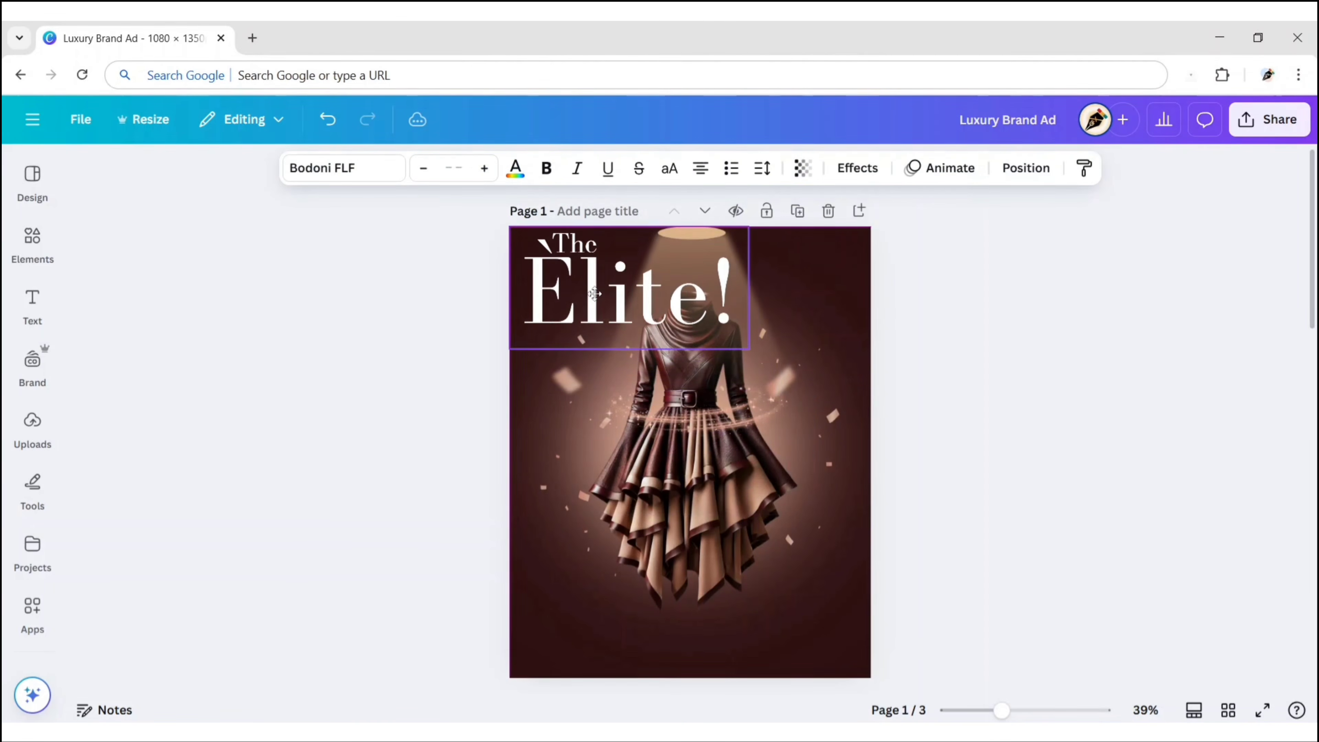
left_click_drag(749, 349, 645, 295)
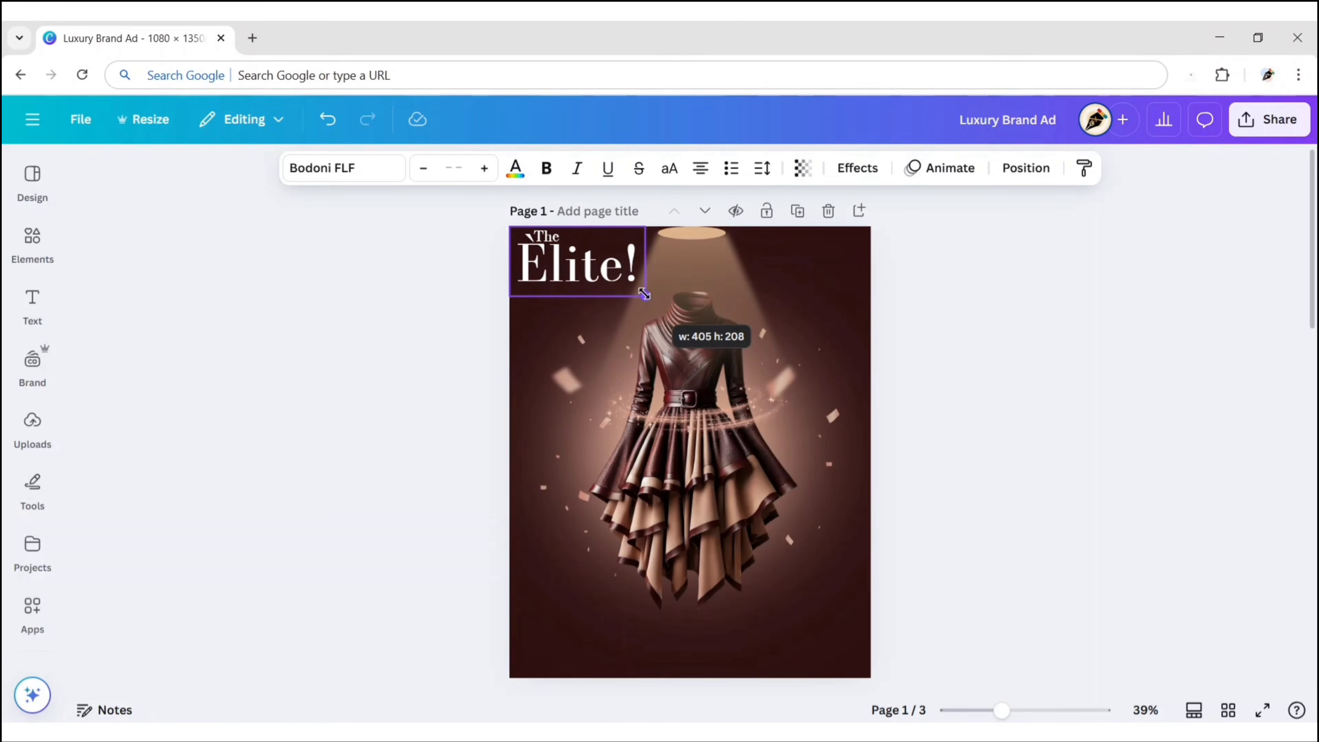
left_click_drag(587, 261, 588, 276)
left_click_drag(645, 309, 639, 302)
left_click(410, 351)
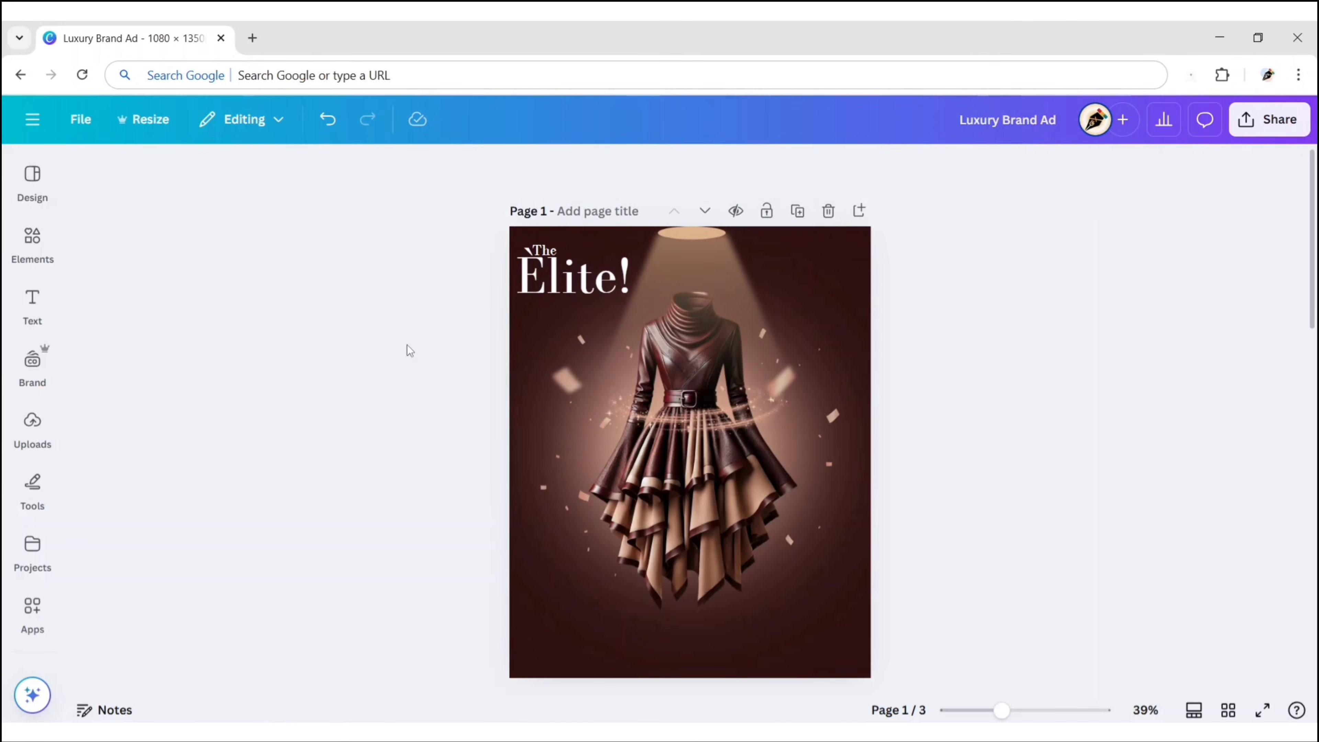
Search the elements library for "lens flare light" and show only graphics
left_click(32, 244)
left_click(309, 173)
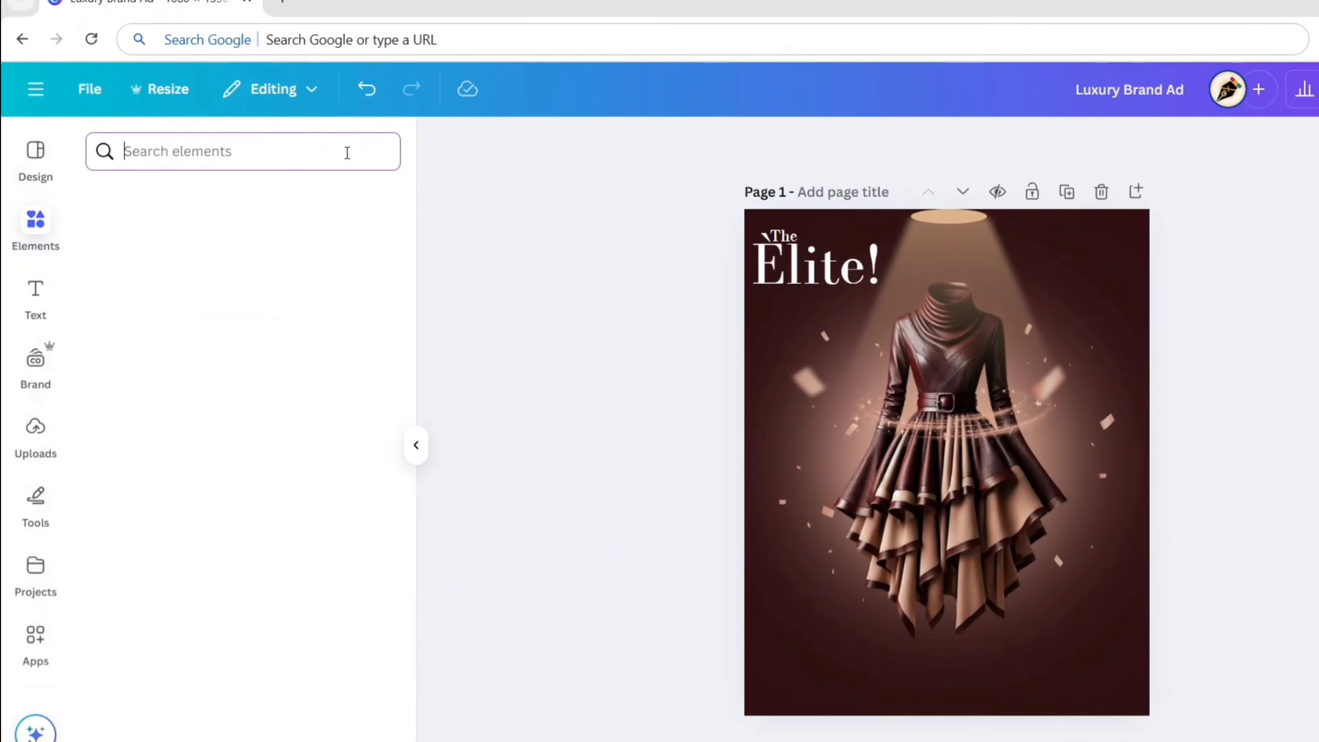
type("lens")
type(" flare light")
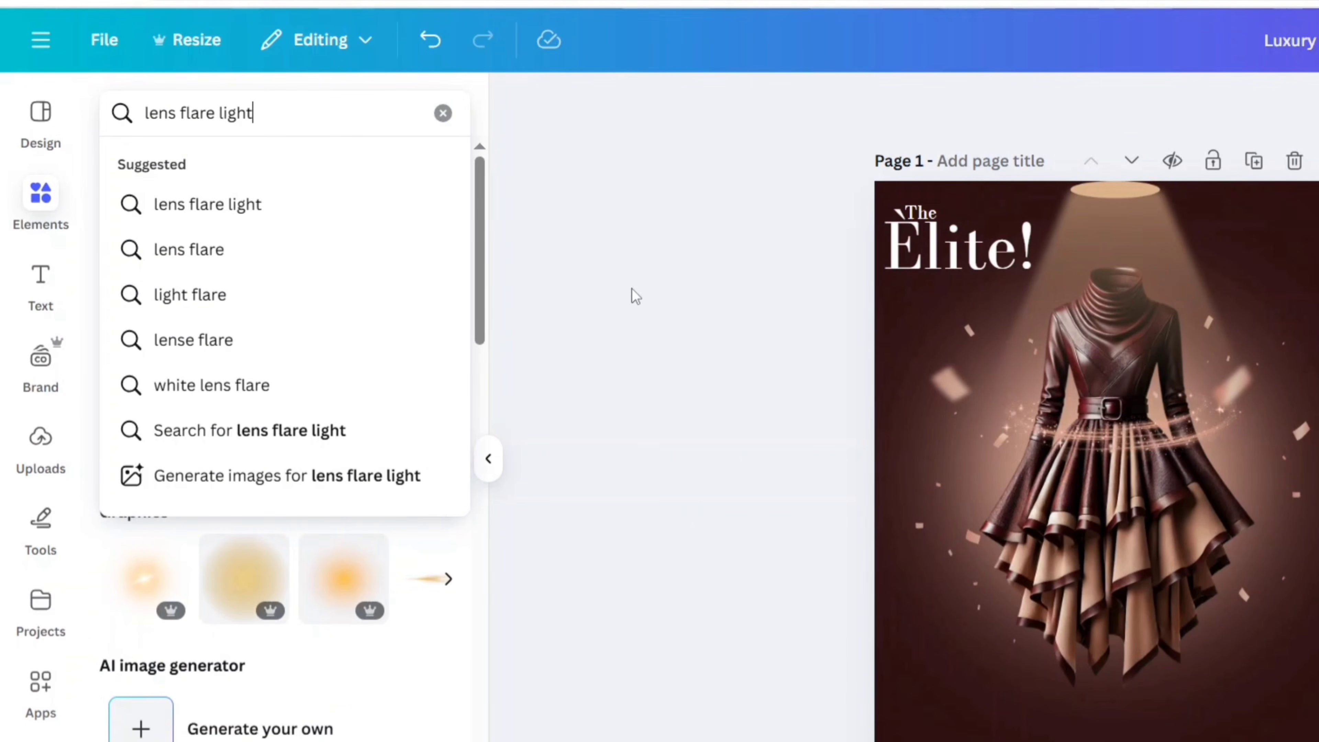
key("Return")
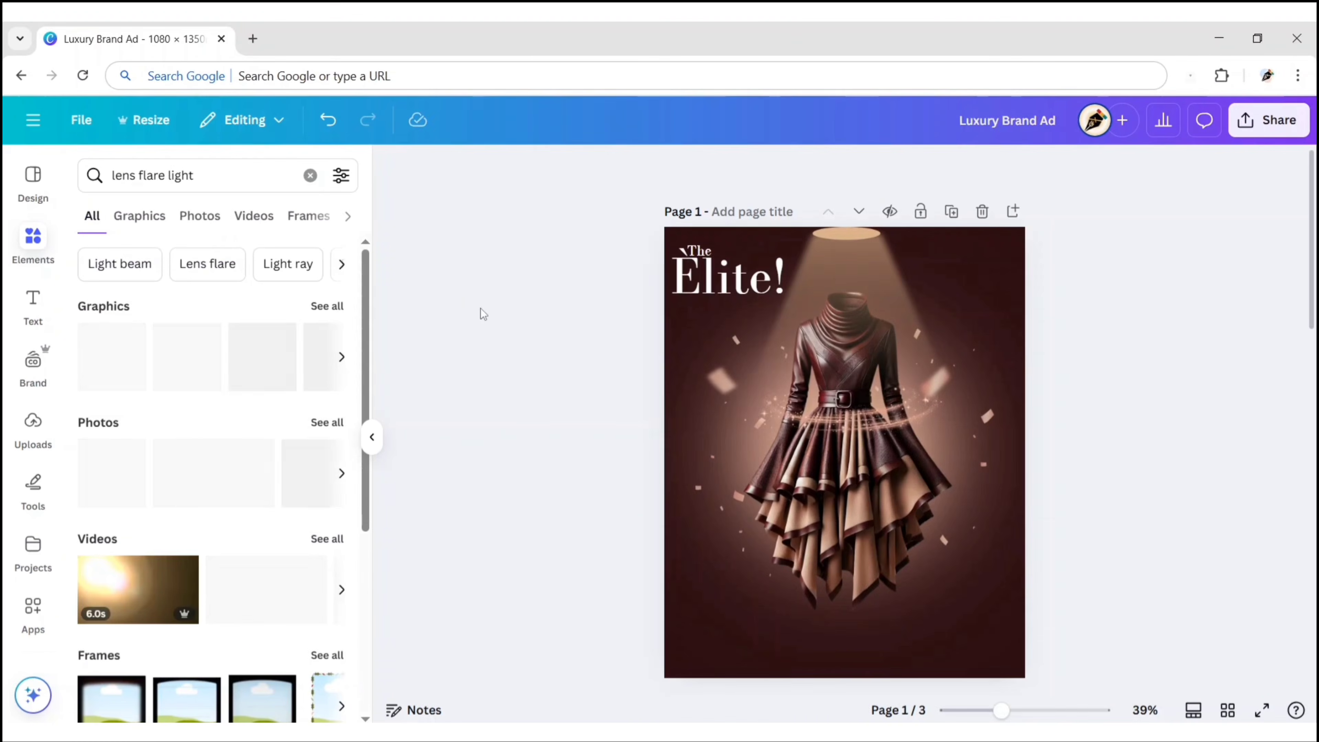
left_click(133, 216)
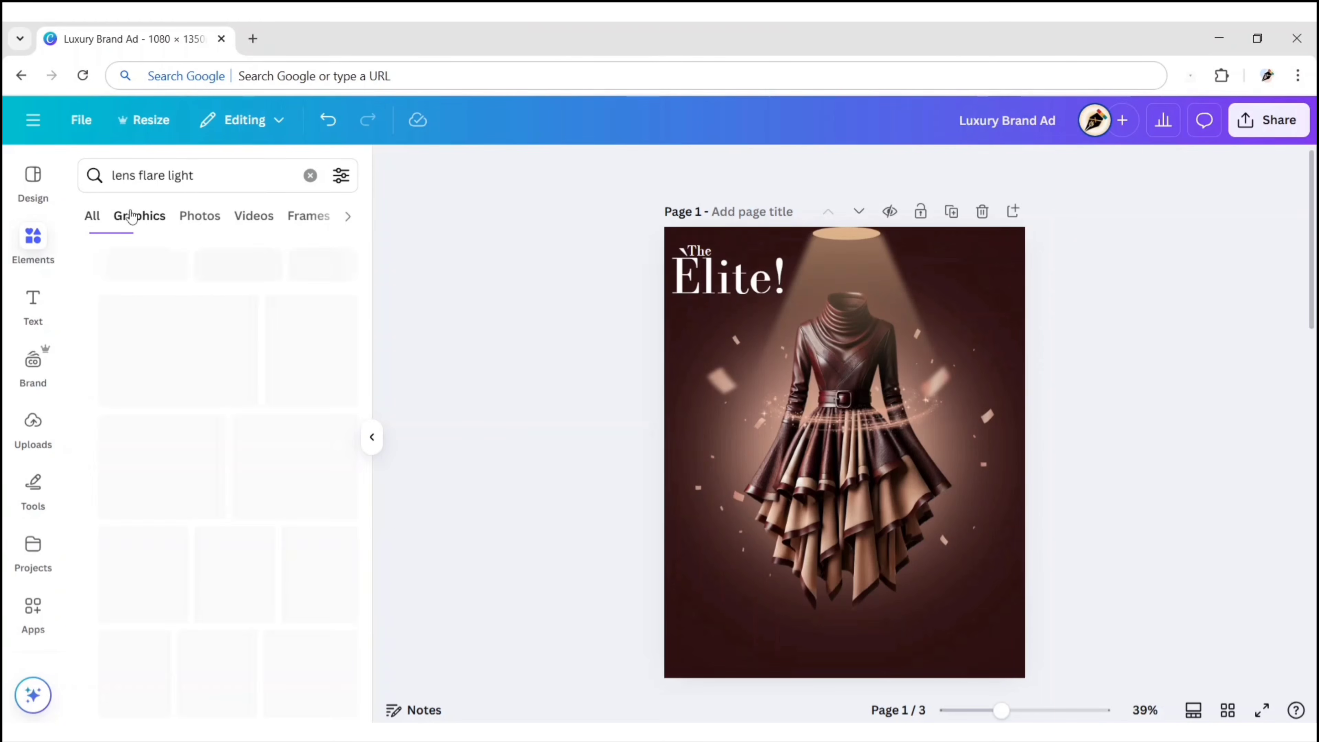
Insert the blue star-shaped lens flare graphic and place it over the "i" of the "The Èlite!" title
scroll(232, 399, "down", 10)
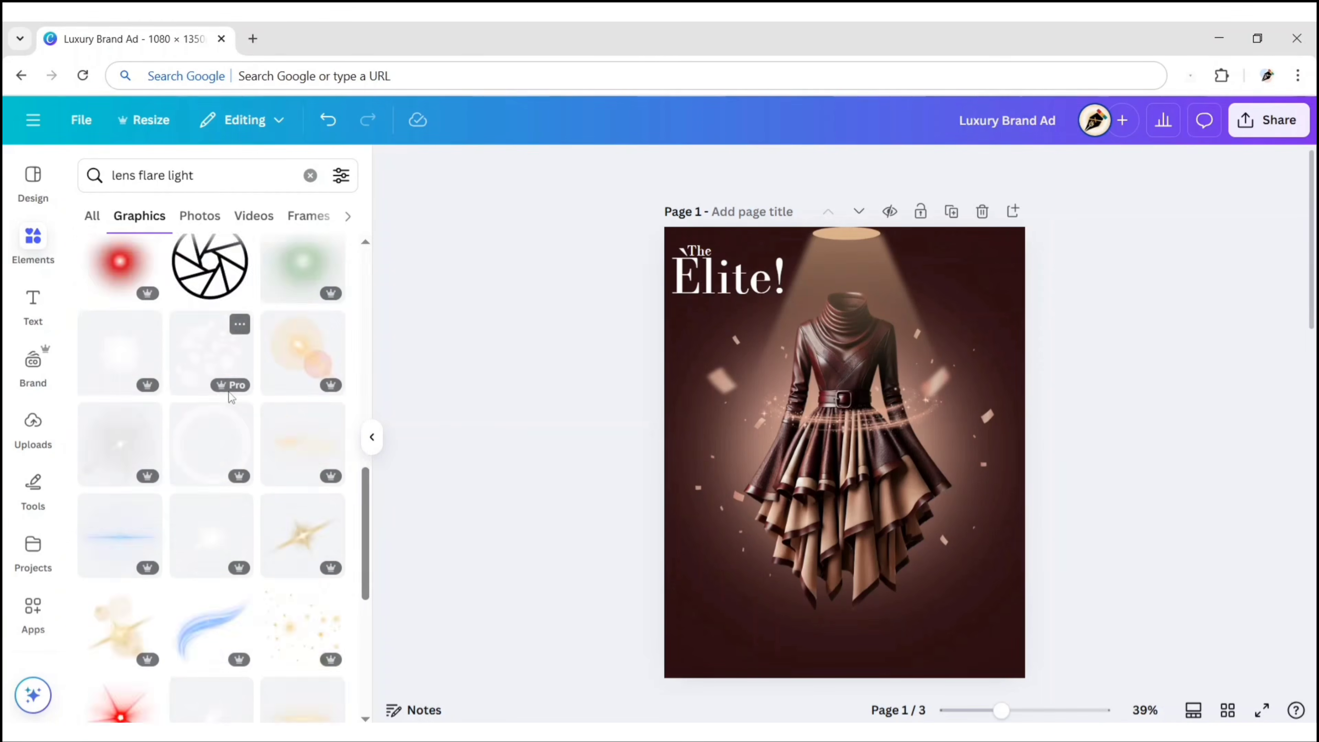
scroll(231, 399, "down", 2)
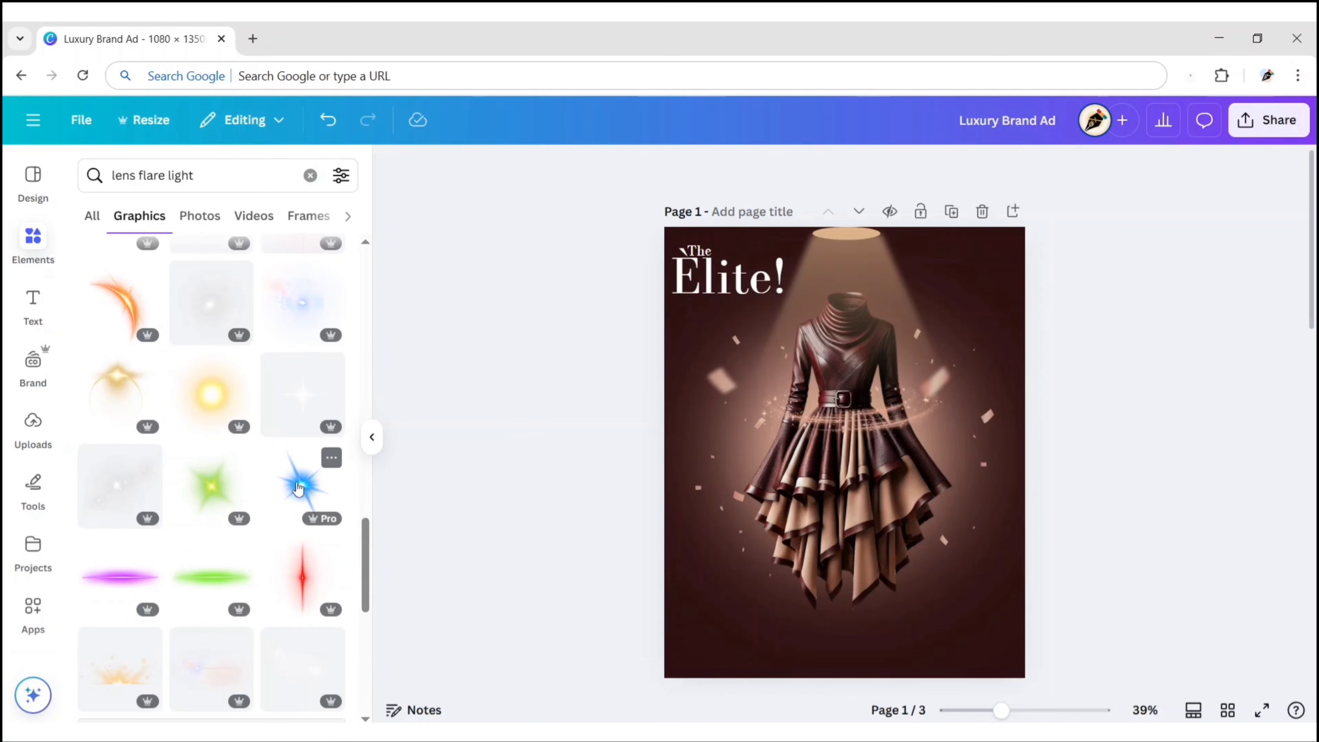
left_click(302, 482)
left_click(372, 438)
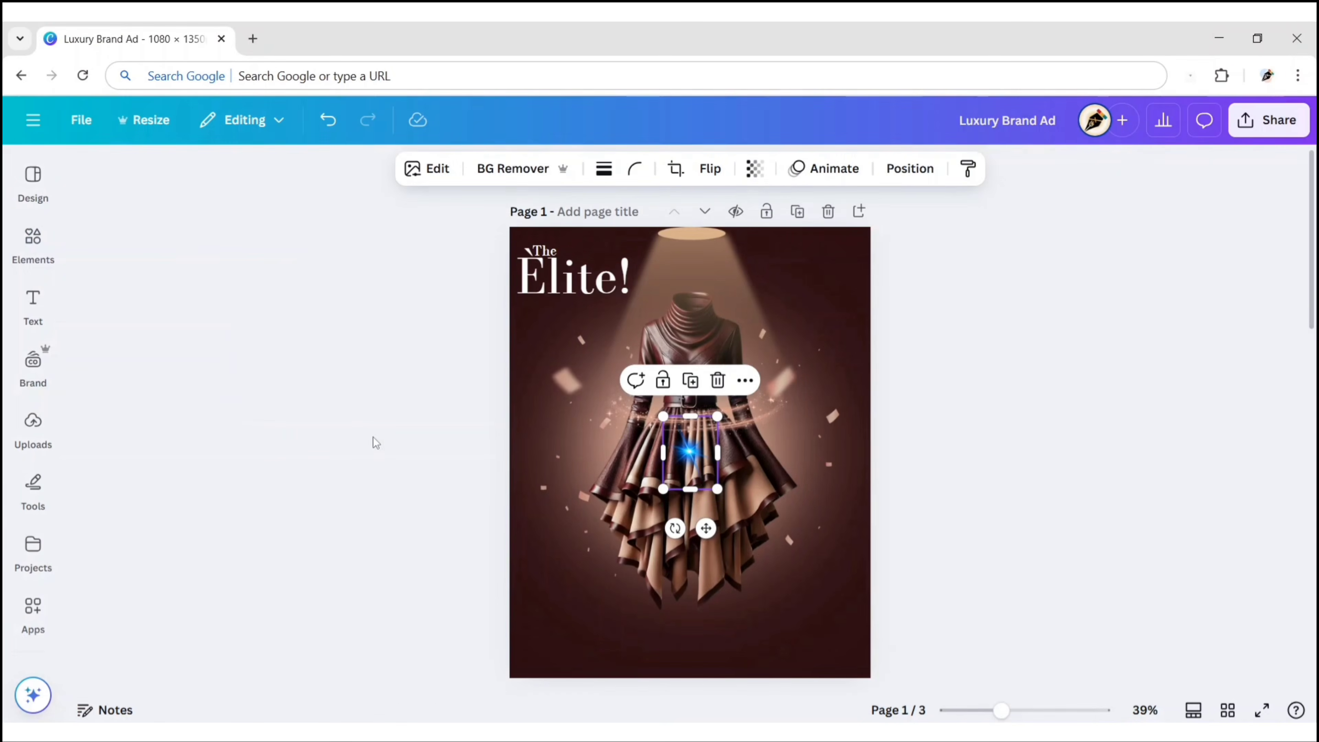
left_click_drag(690, 451, 569, 261)
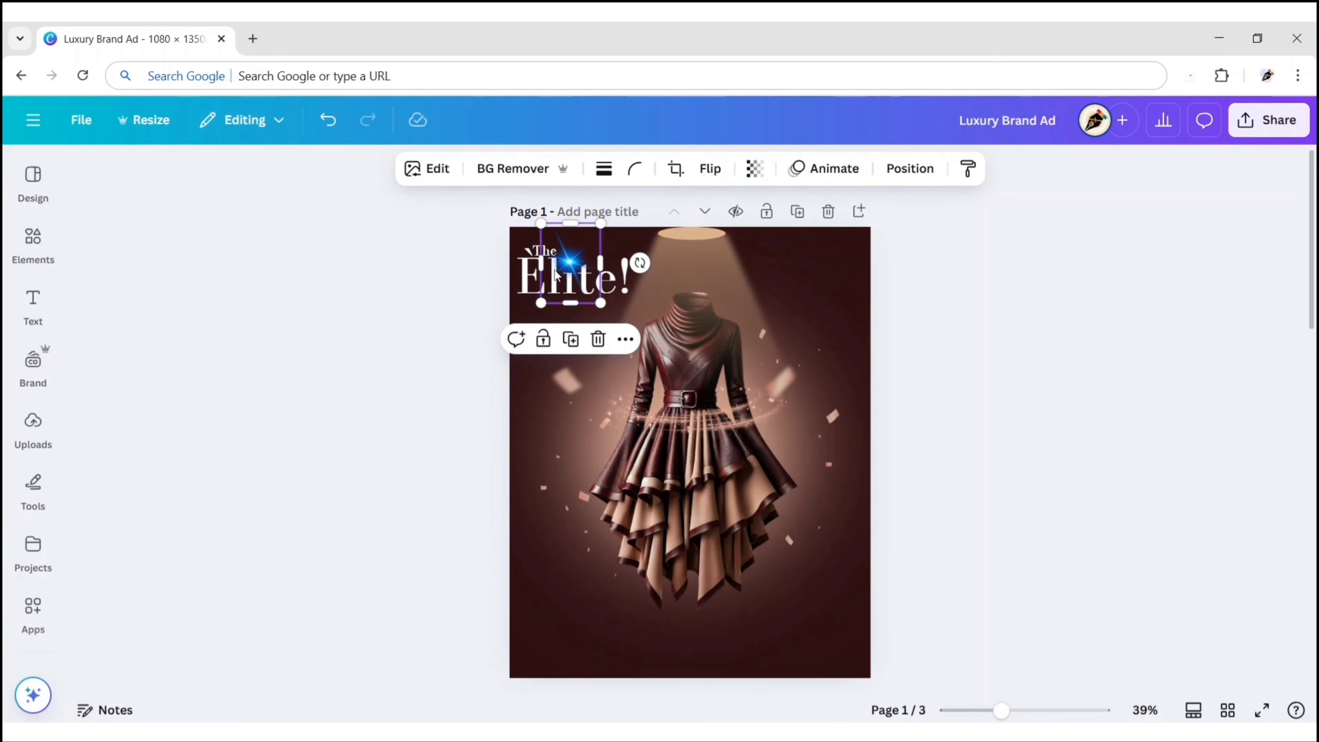
Recolour the lens flare with the Custom duotone effect, using white highlights
left_click(437, 175)
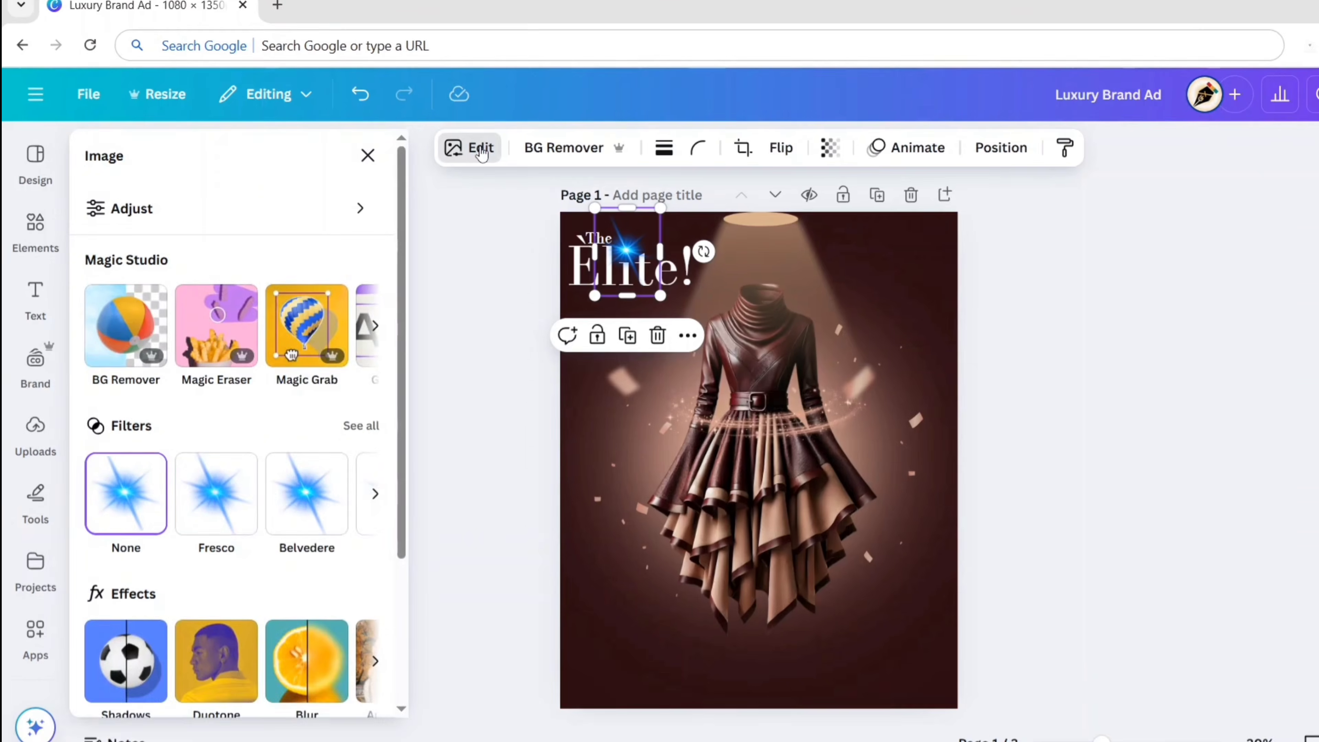
scroll(196, 415, "down", 3)
left_click(196, 458)
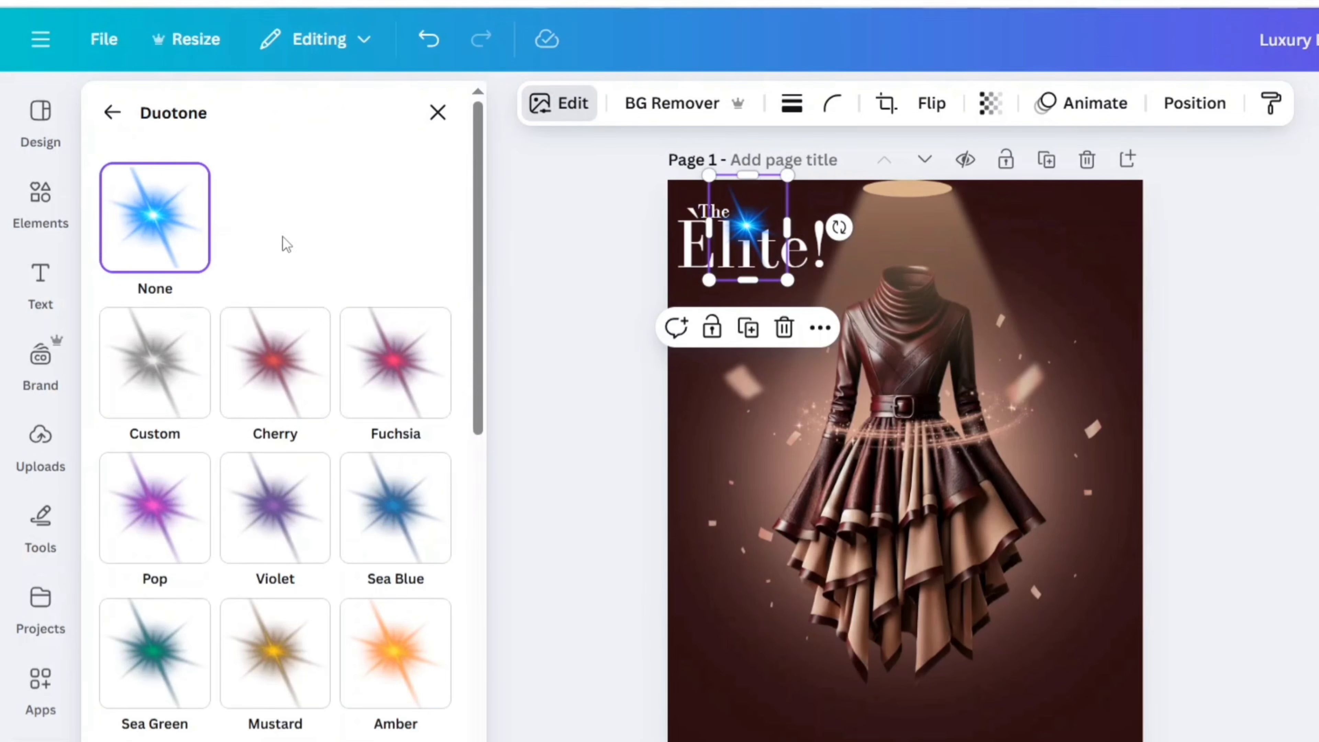
left_click(154, 378)
left_click(434, 479)
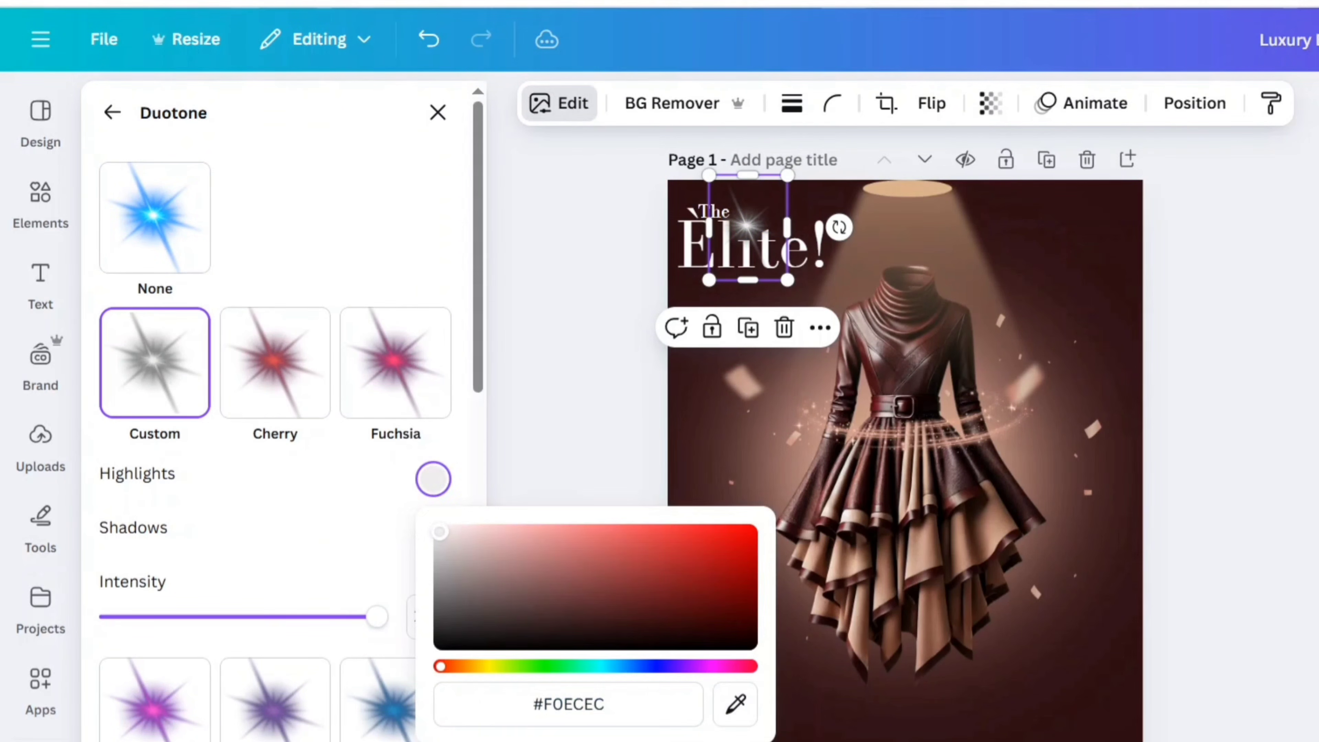
left_click(356, 520)
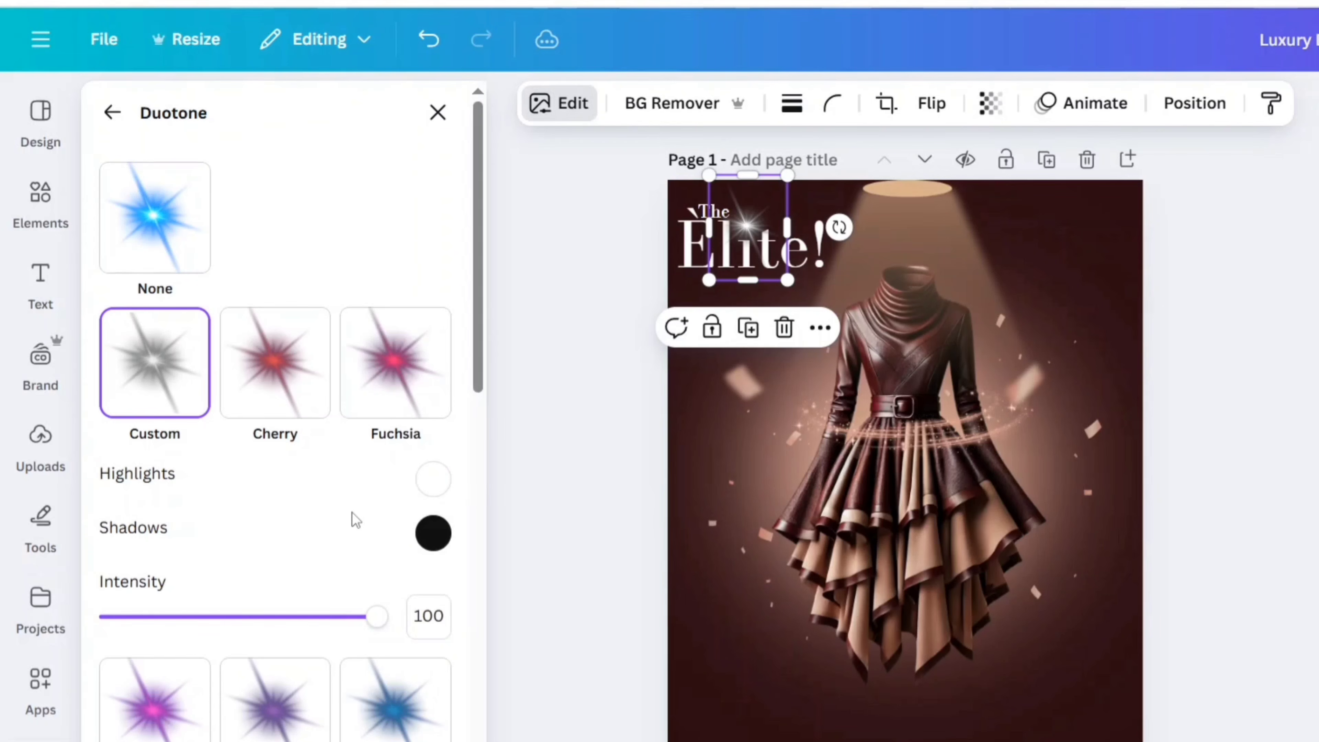
left_click(438, 113)
left_click(483, 456)
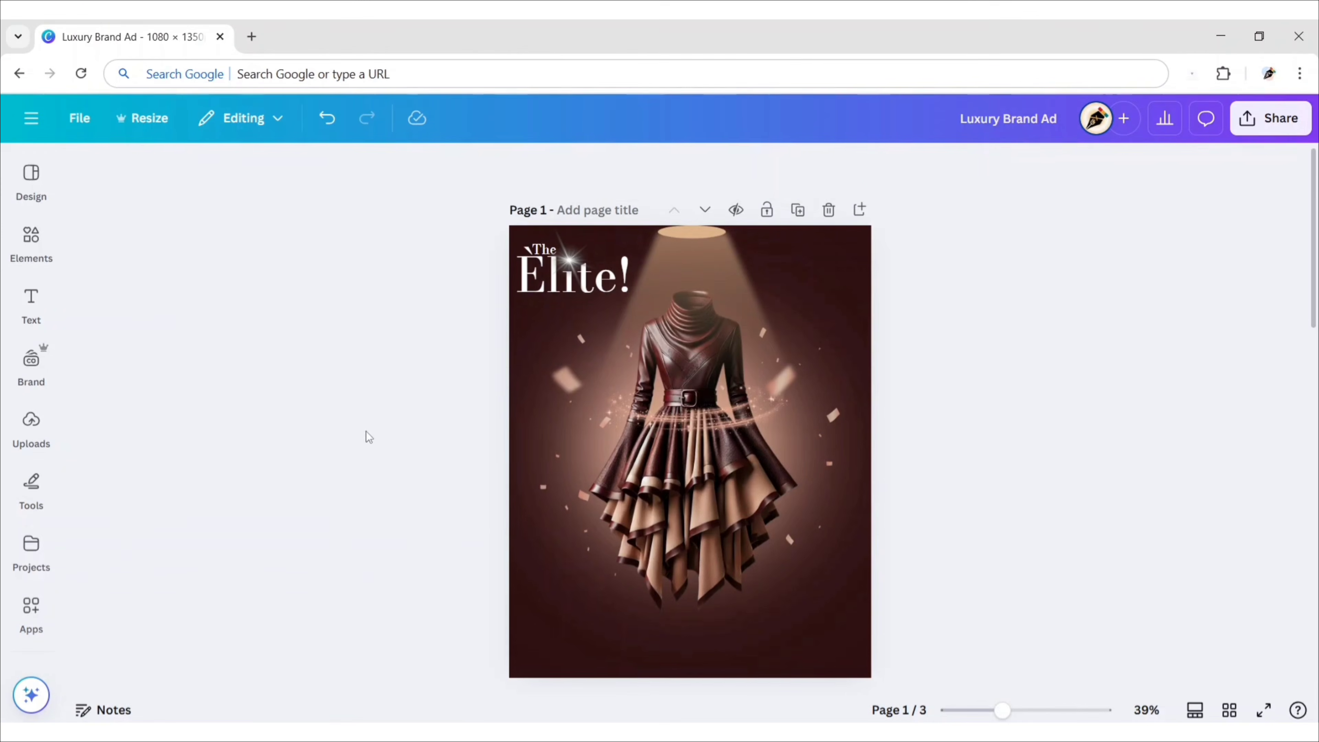
Add a subheading to page 1 reading "elegant & stylish attire"
left_click(31, 305)
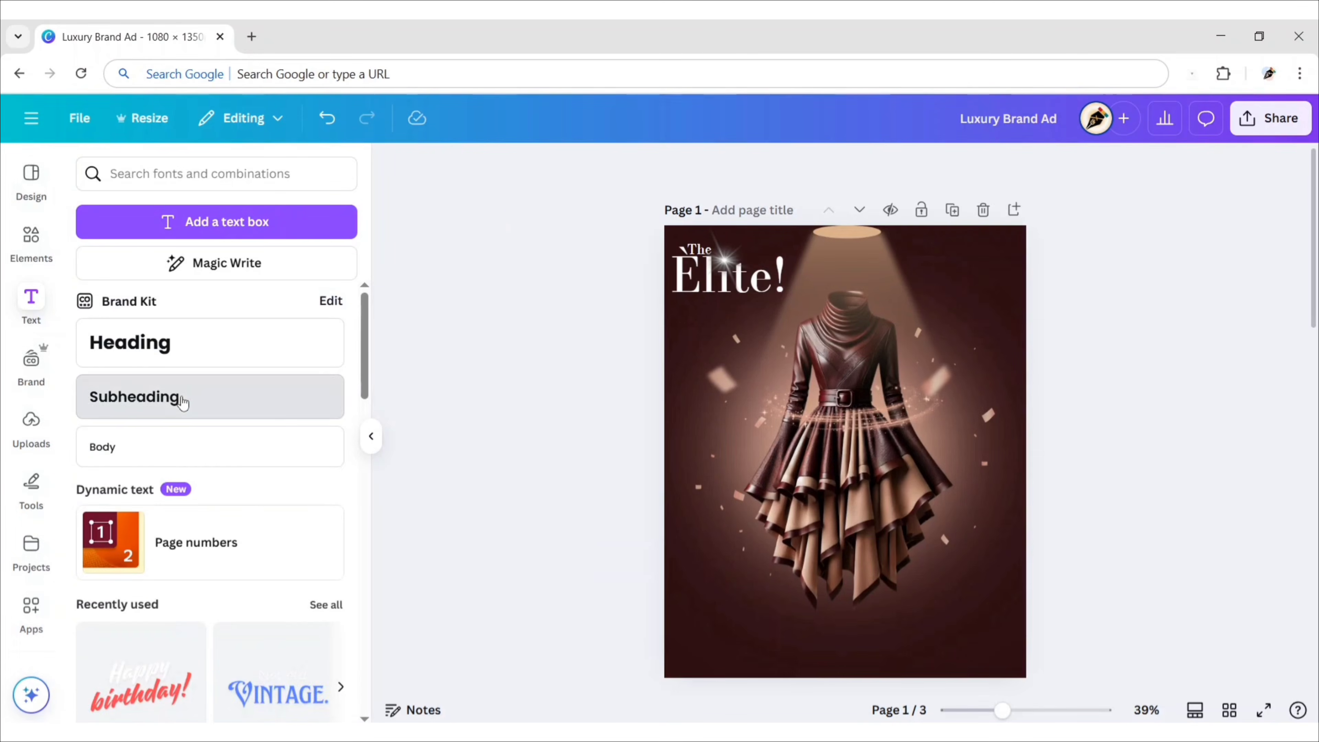
left_click(312, 402)
left_click(371, 436)
type("elegant & stylish attire")
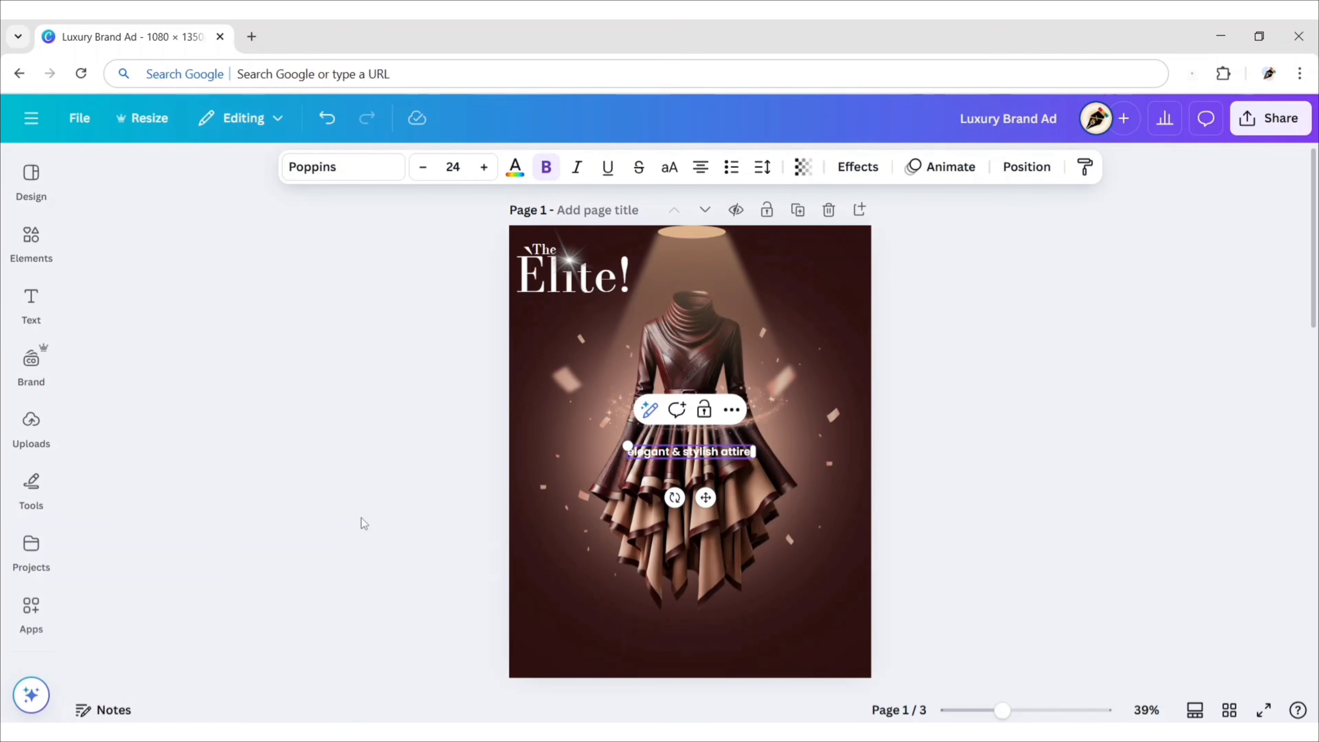
Set the tagline in the Halimum font at size 20 and centre it just below the dress
left_click(343, 167)
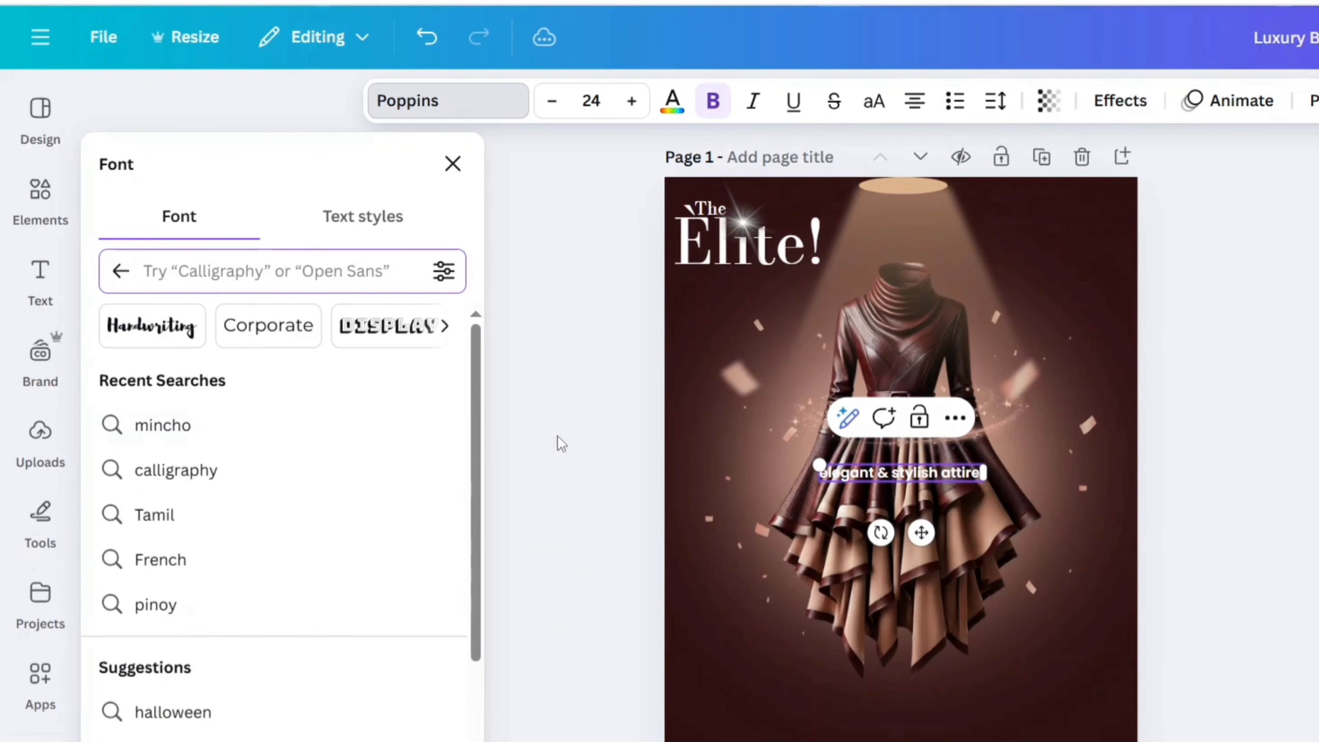
type("Halimum")
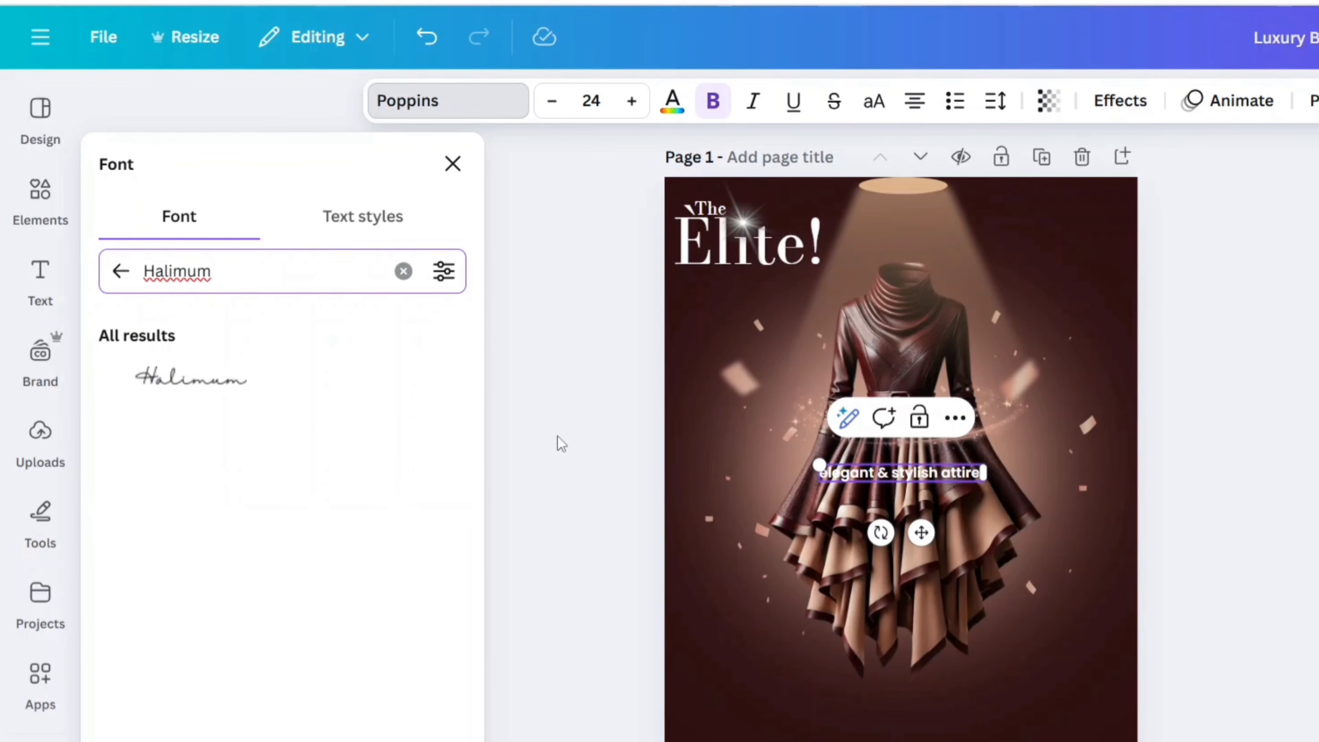
left_click(257, 394)
left_click(591, 100)
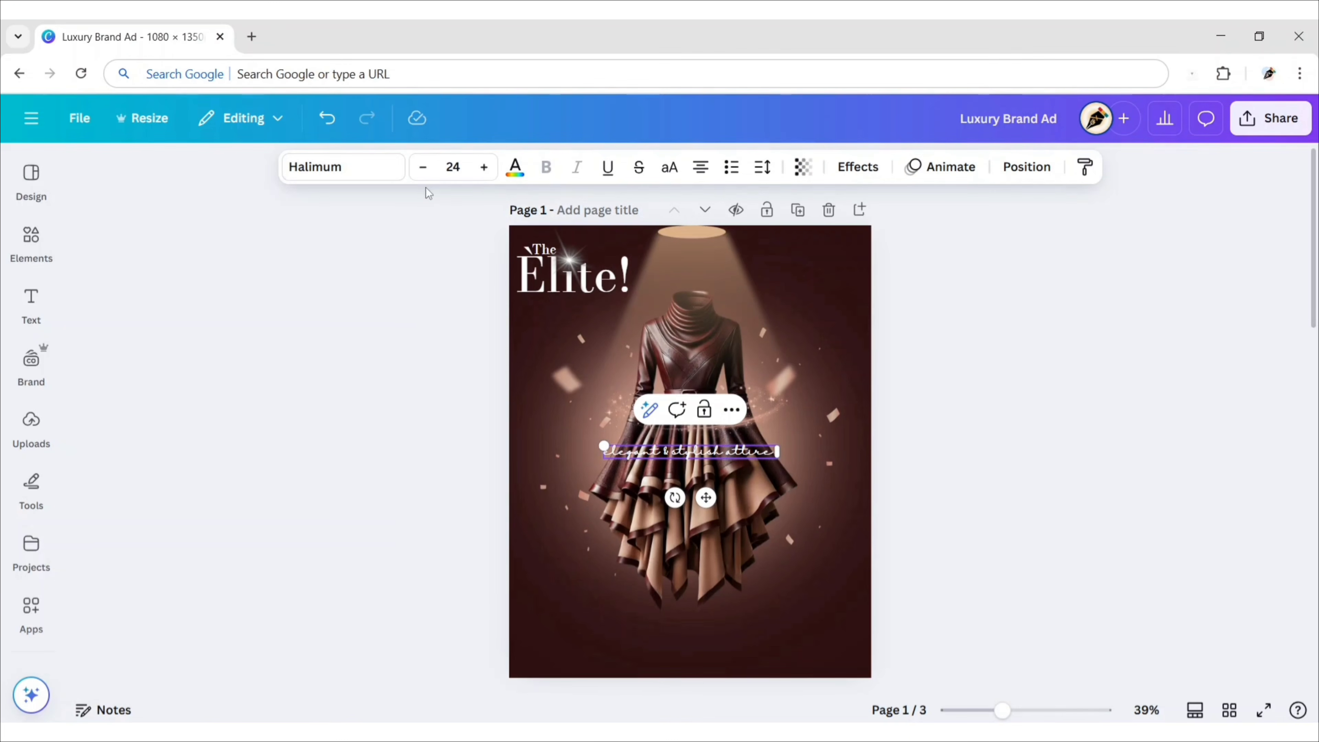
type("20")
key("Return")
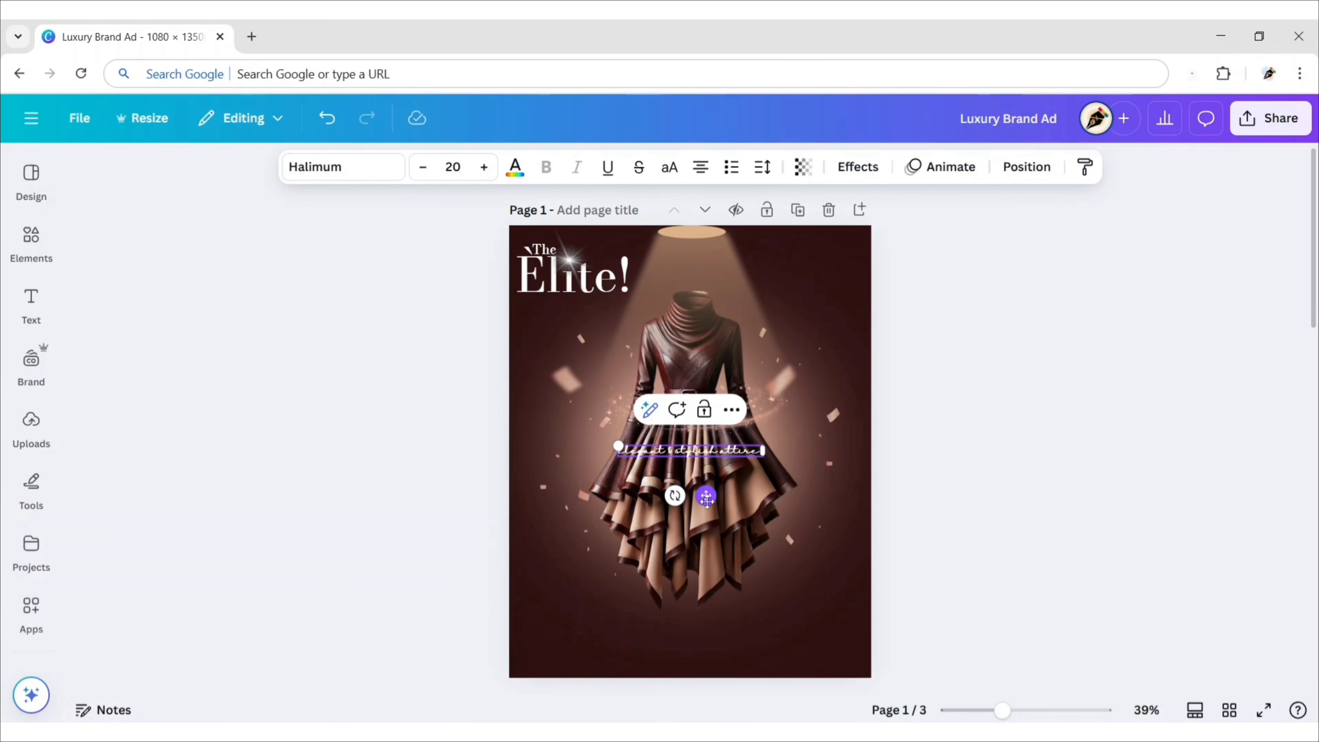
left_click_drag(707, 496, 703, 670)
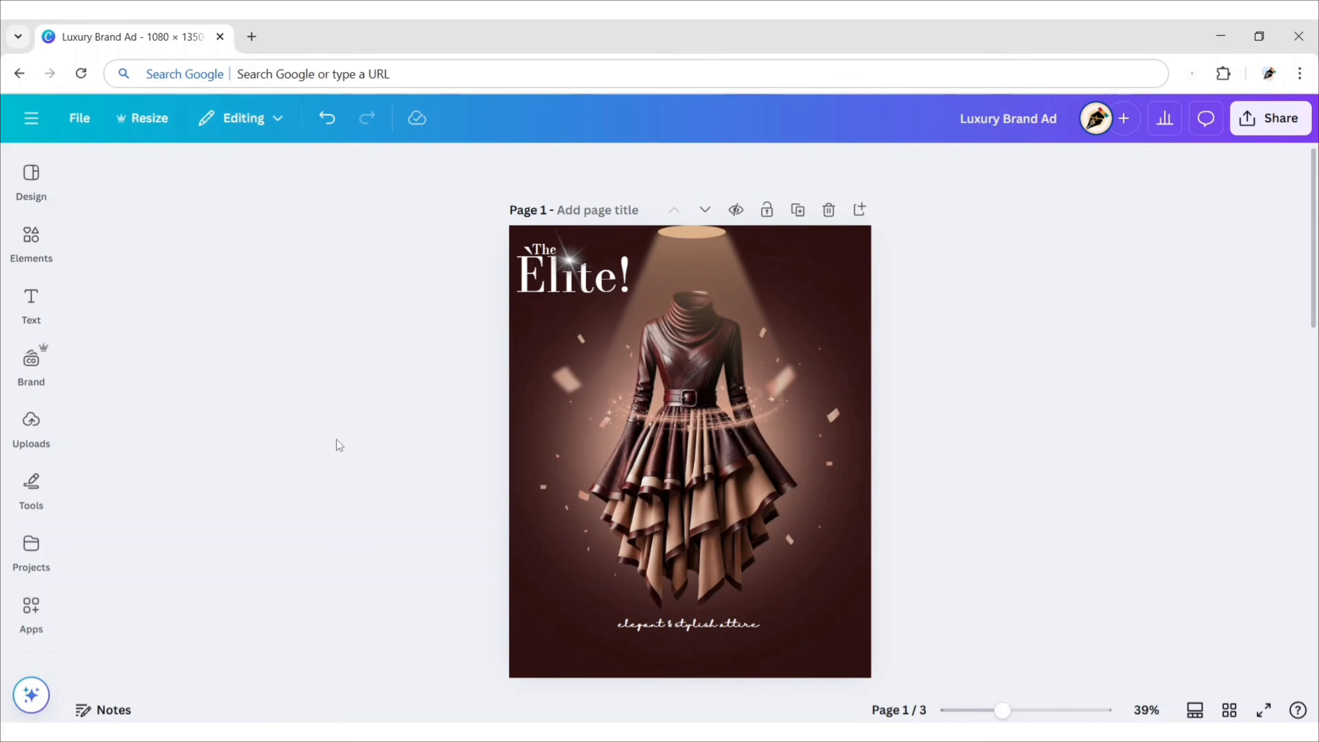
Add a body text paragraph describing the dress, starting "This elegant dress blends Victorian-era fashion with industrial and mechanical aesthetics"
left_click(31, 304)
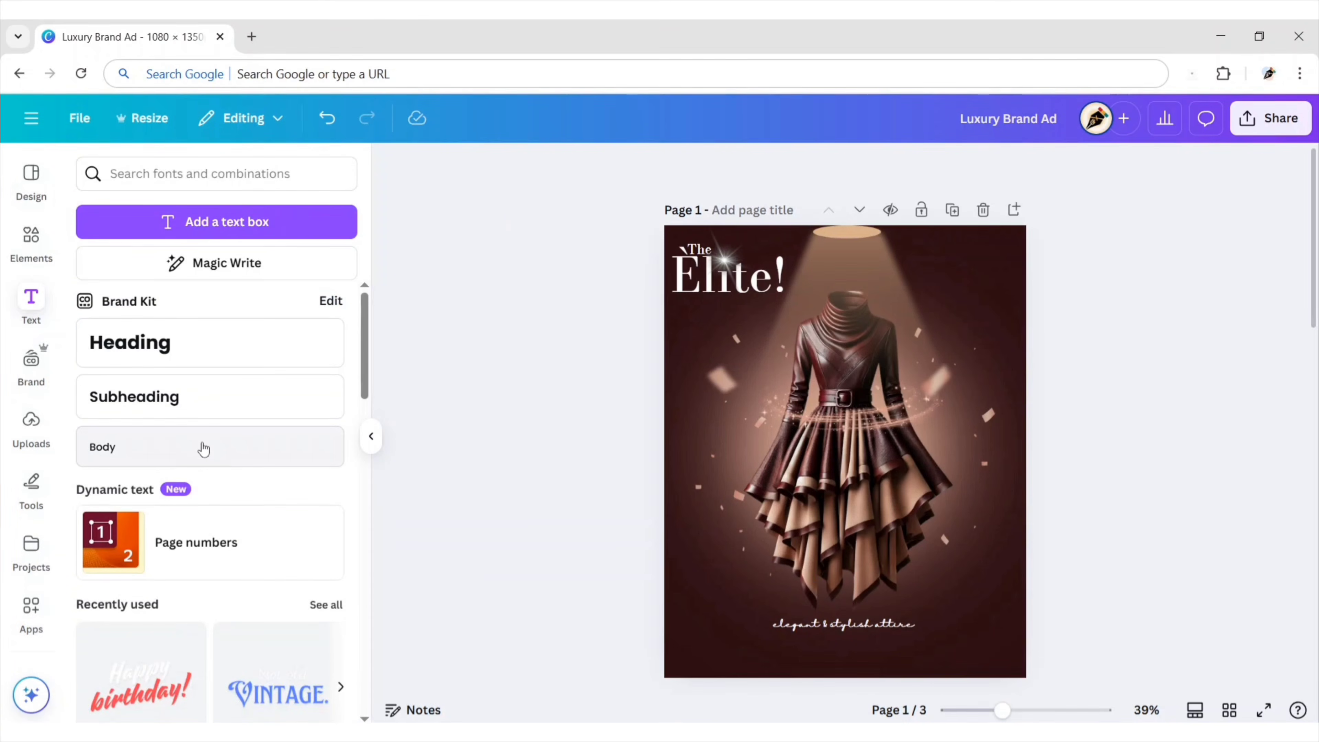
left_click(204, 448)
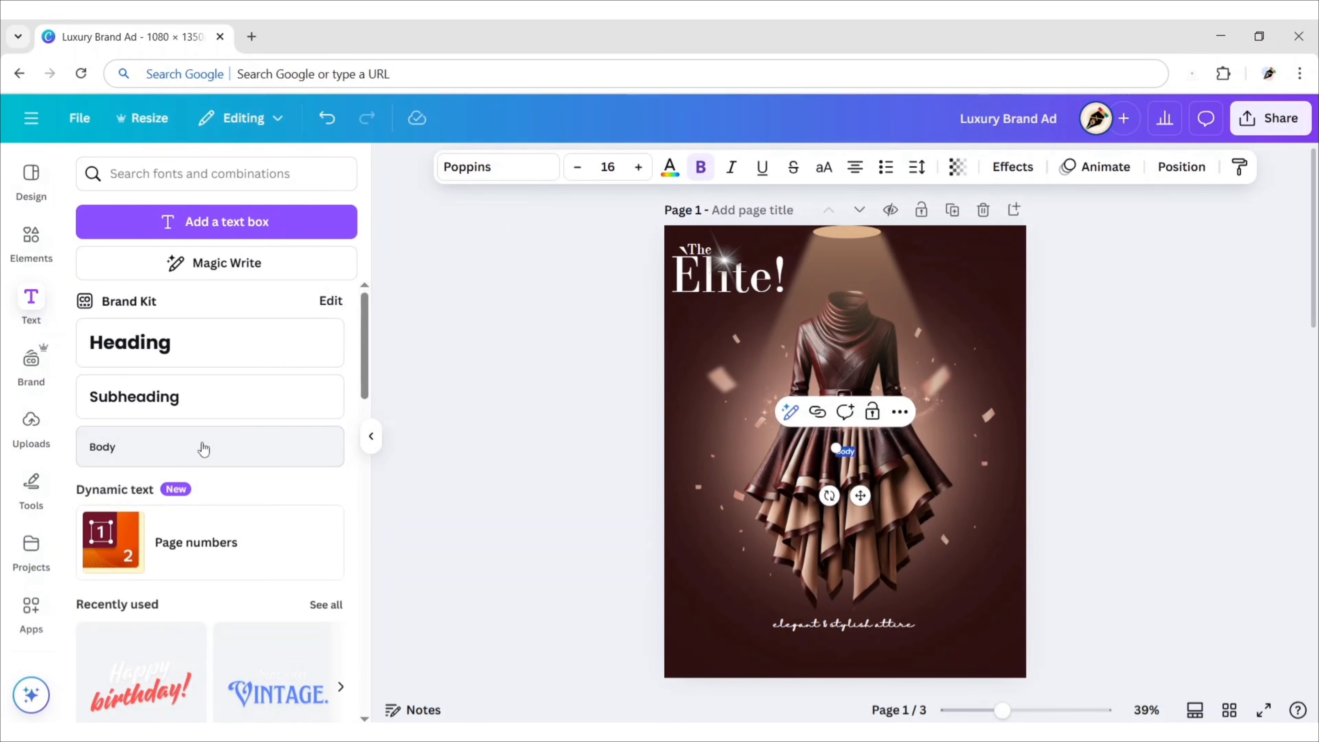
left_click(371, 437)
type("This elegant dress blends Victorian-era fashion with industrial and mechanical aesthetics, creating a unique retro-futuristic style. Typically, it features a corset bodice, puffed or ruffled sleeves, and a layered or bustle-style skirt, often adorned with lace, leather, or brocade fabrics. The color palette leans toward rich, earthy tones like brown, bronze, copper, and deep burgundy, with metallic accents. Accessories such as brass gears, chains, buckles, and clockwork motifs enhance the mechanical theme. Some dresses include high collars, asymmetrical hems, or lace-up details, giving them a refined yet adventurous look.")
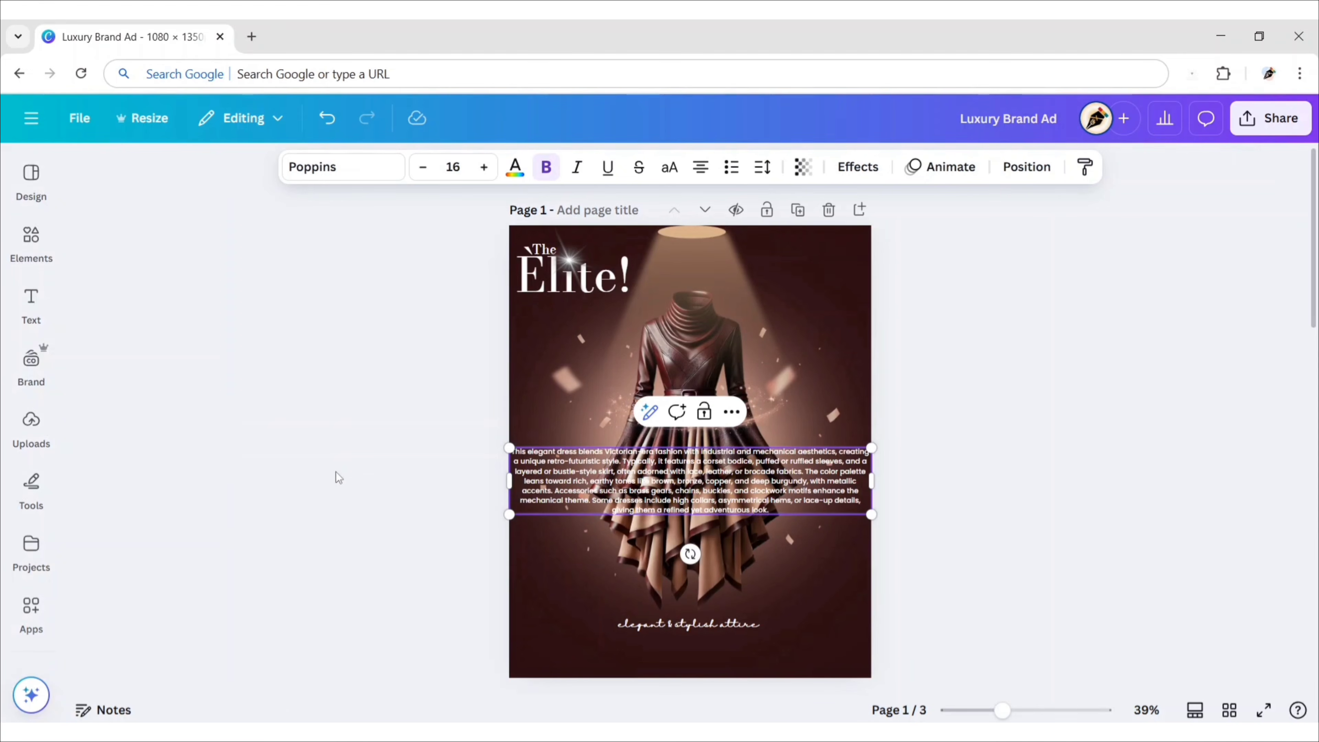
Change the description paragraph's font to Belleza and its size to 10
left_click(312, 174)
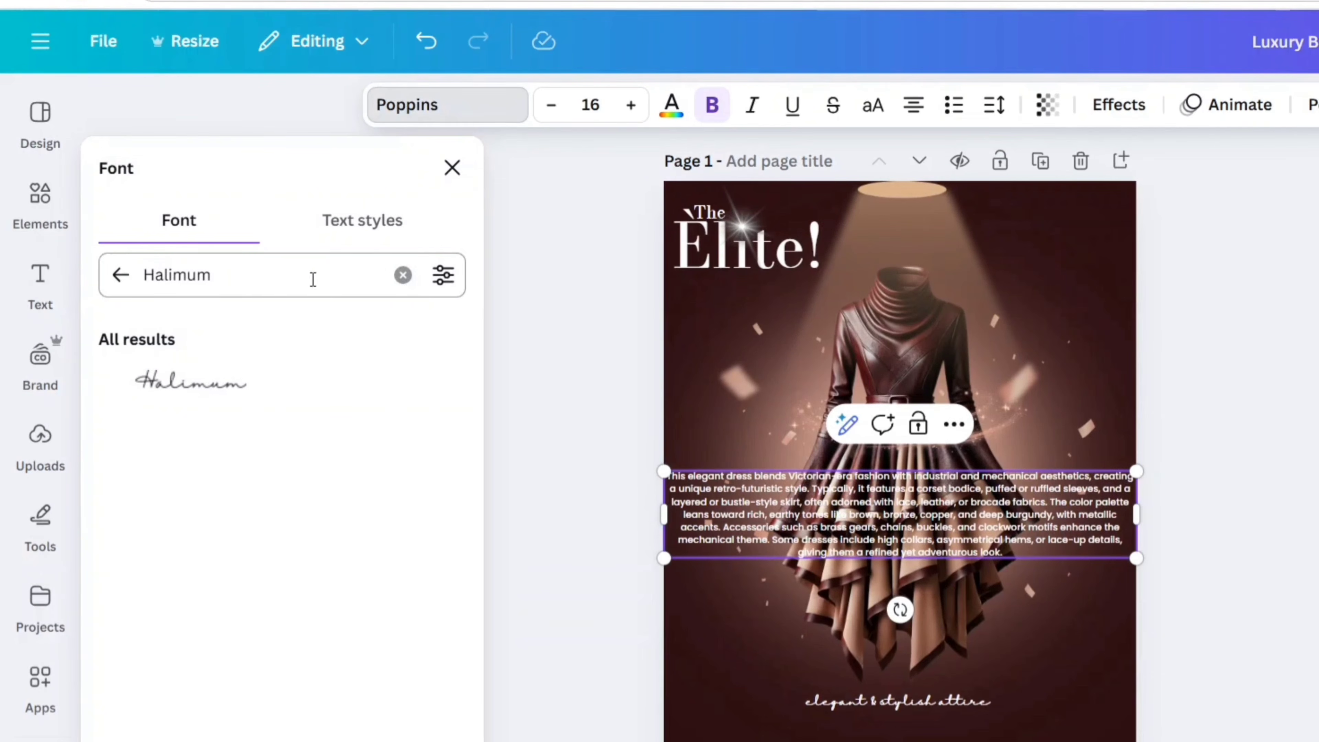
left_click(310, 301)
type("Belleza")
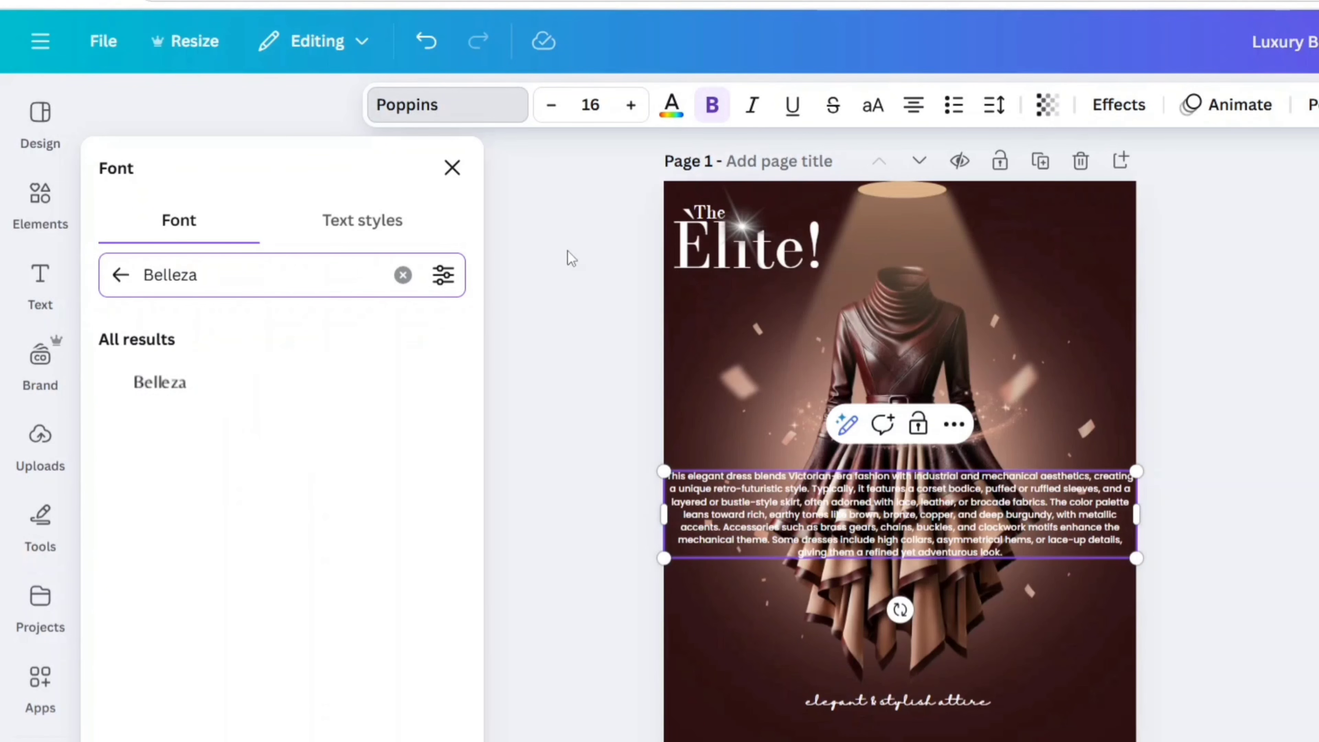
left_click(294, 398)
left_click(452, 168)
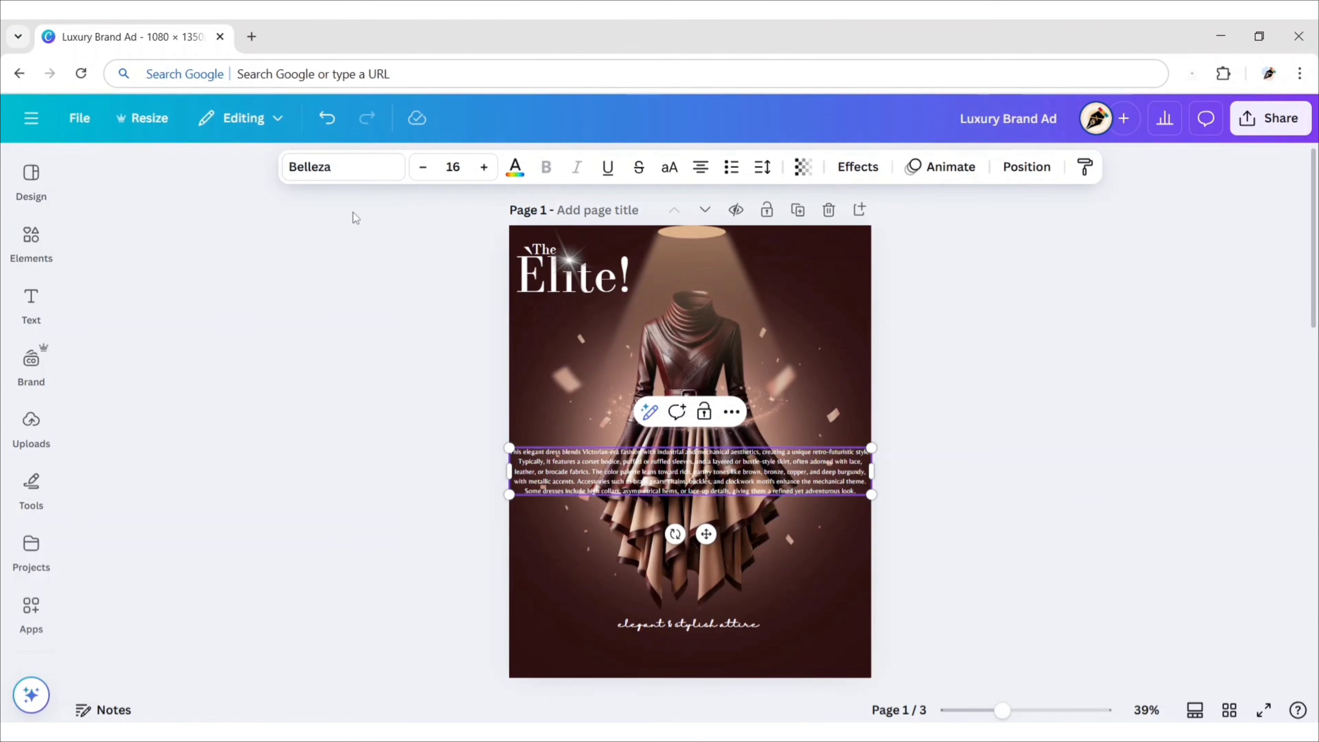
left_click(590, 105)
type("10")
key("Return")
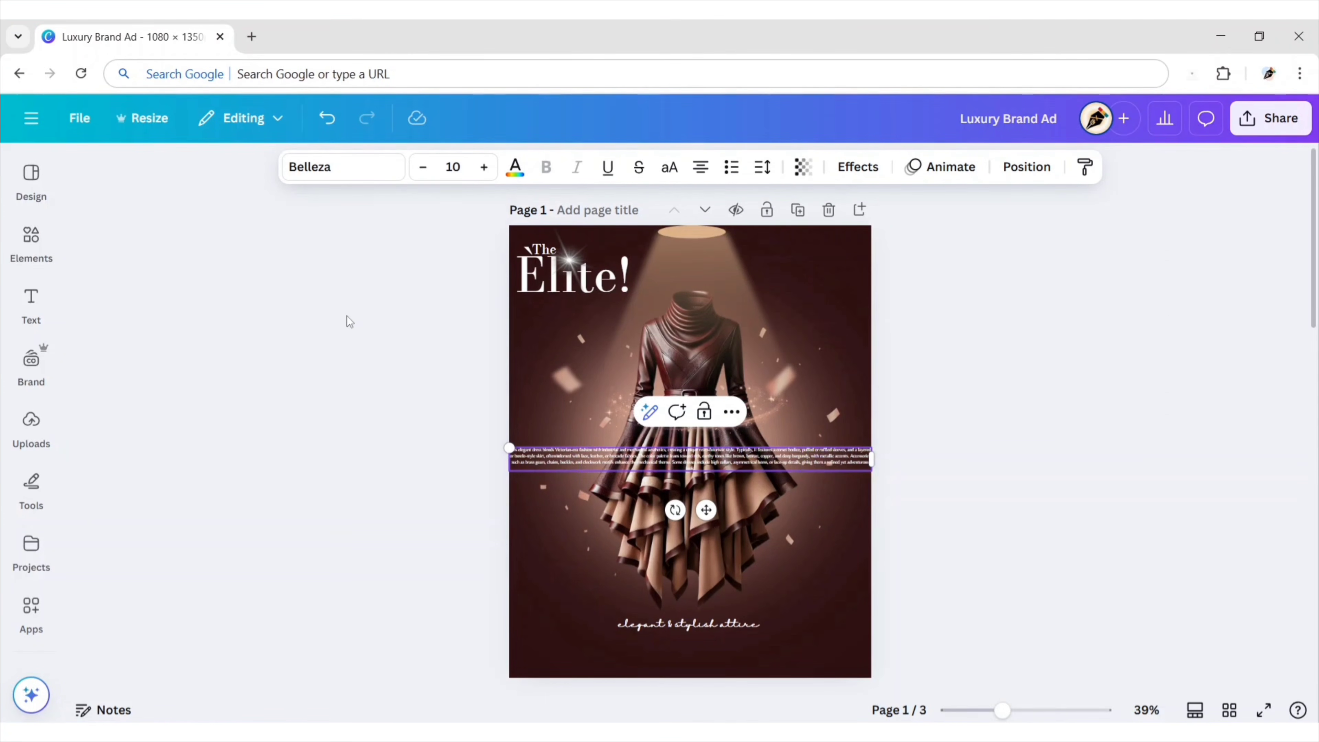
Move the description paragraph below the tagline, narrow it to leave side margins, and nudge the tagline down closer to it
left_click_drag(707, 534, 711, 716)
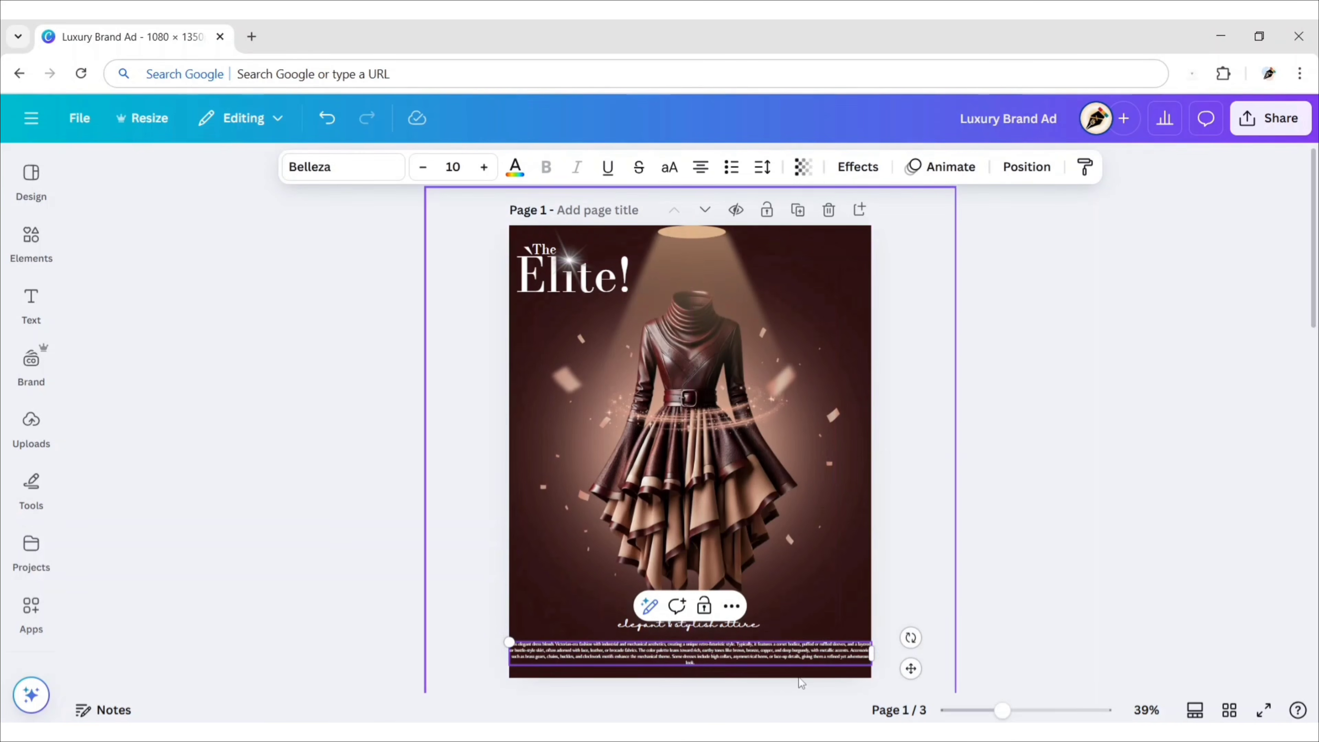
mouse_move(872, 650)
left_mouse_down()
mouse_move(819, 658)
mouse_move(883, 665)
left_mouse_up()
left_click(925, 633)
left_click(712, 630)
left_click_drag(700, 670, 700, 676)
left_click(1030, 507)
Clear the elements search and insert a plain straight line from the shapes
left_click(32, 239)
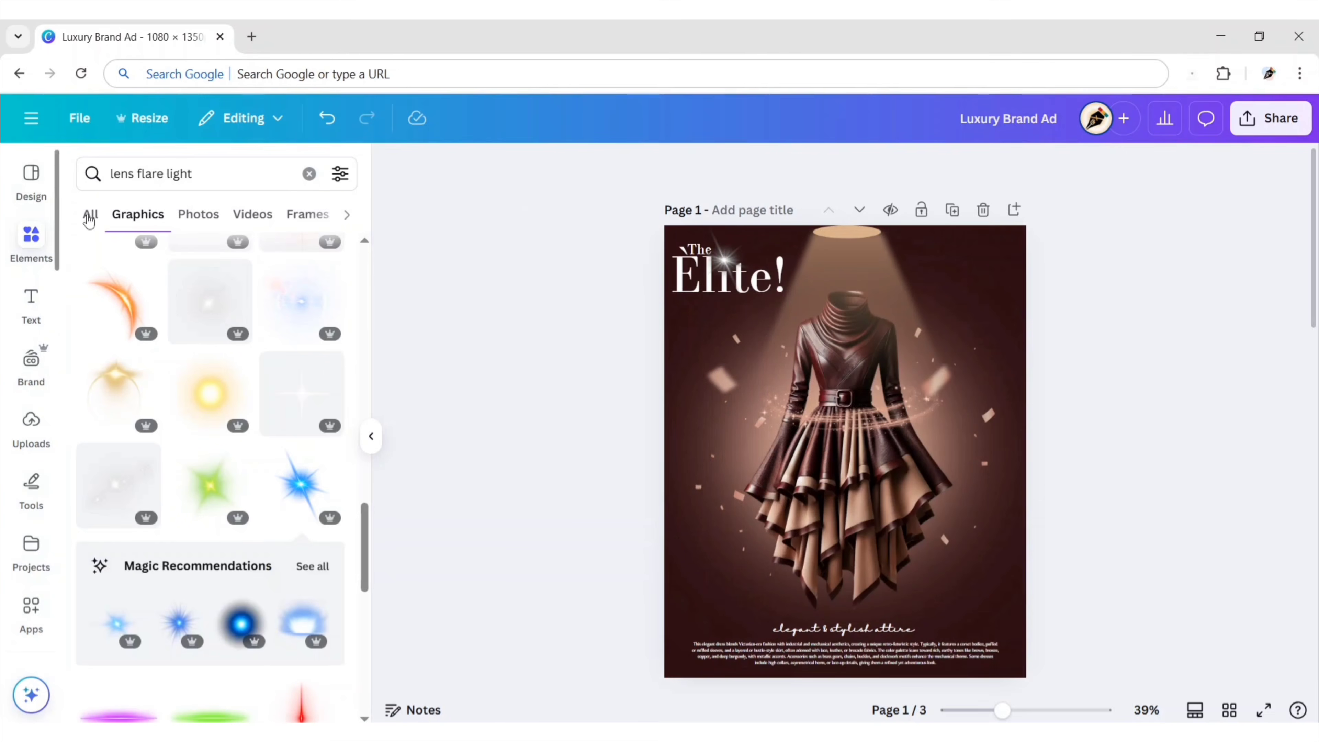
left_click(308, 173)
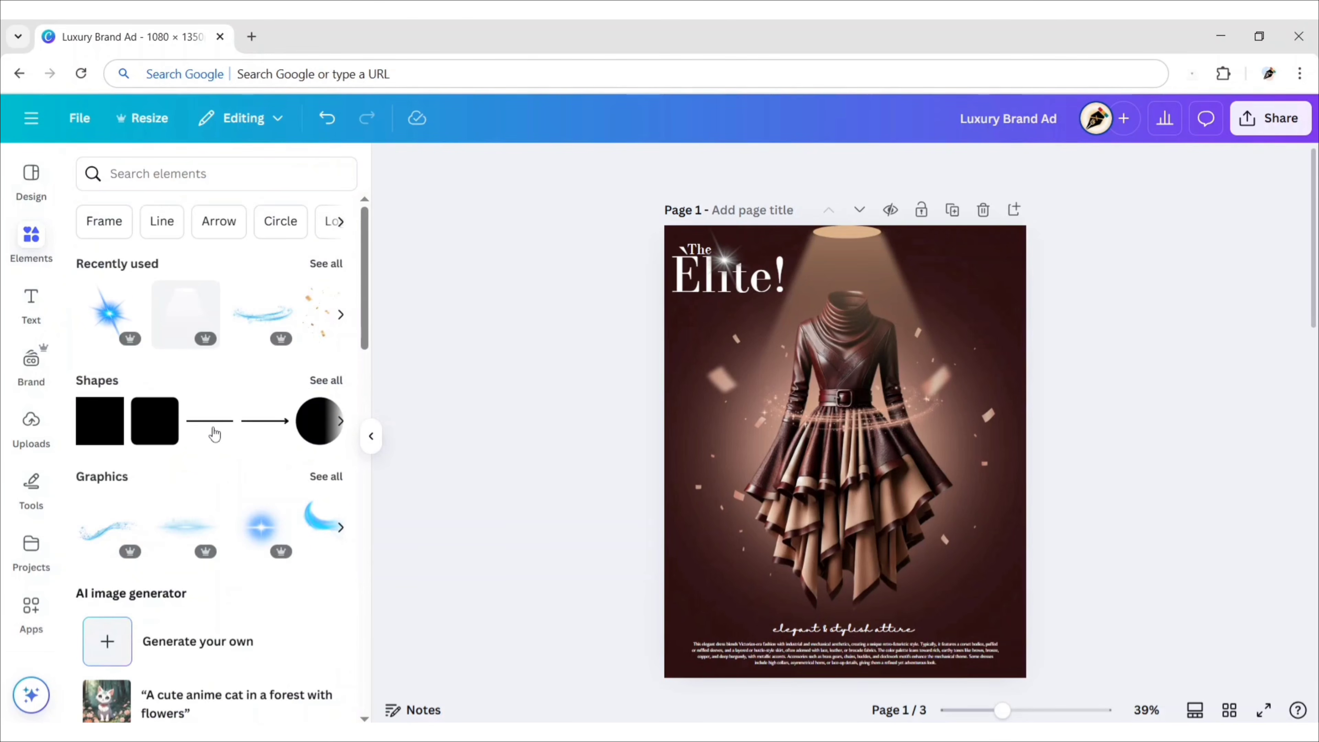
left_click(214, 434)
left_click(371, 438)
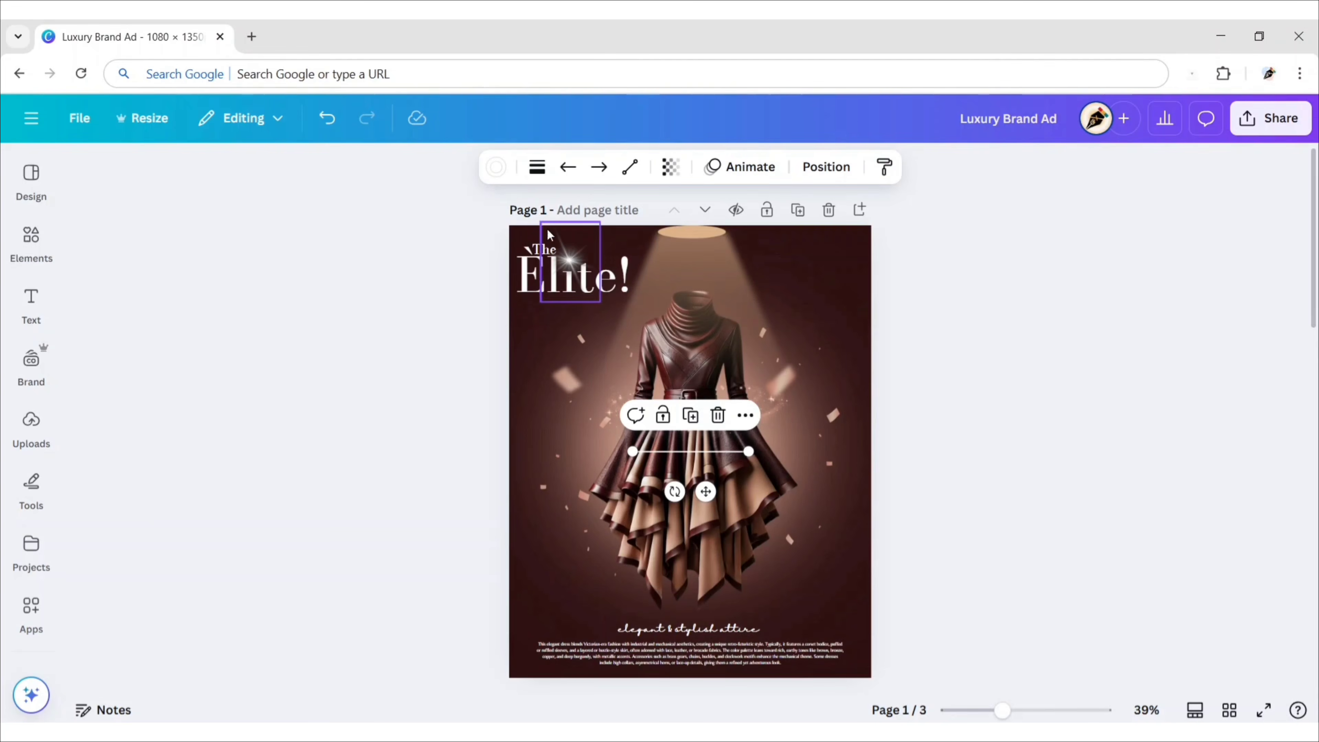
Set the line's weight to 2 and centre it between the description paragraph and the page's bottom edge
left_click(537, 166)
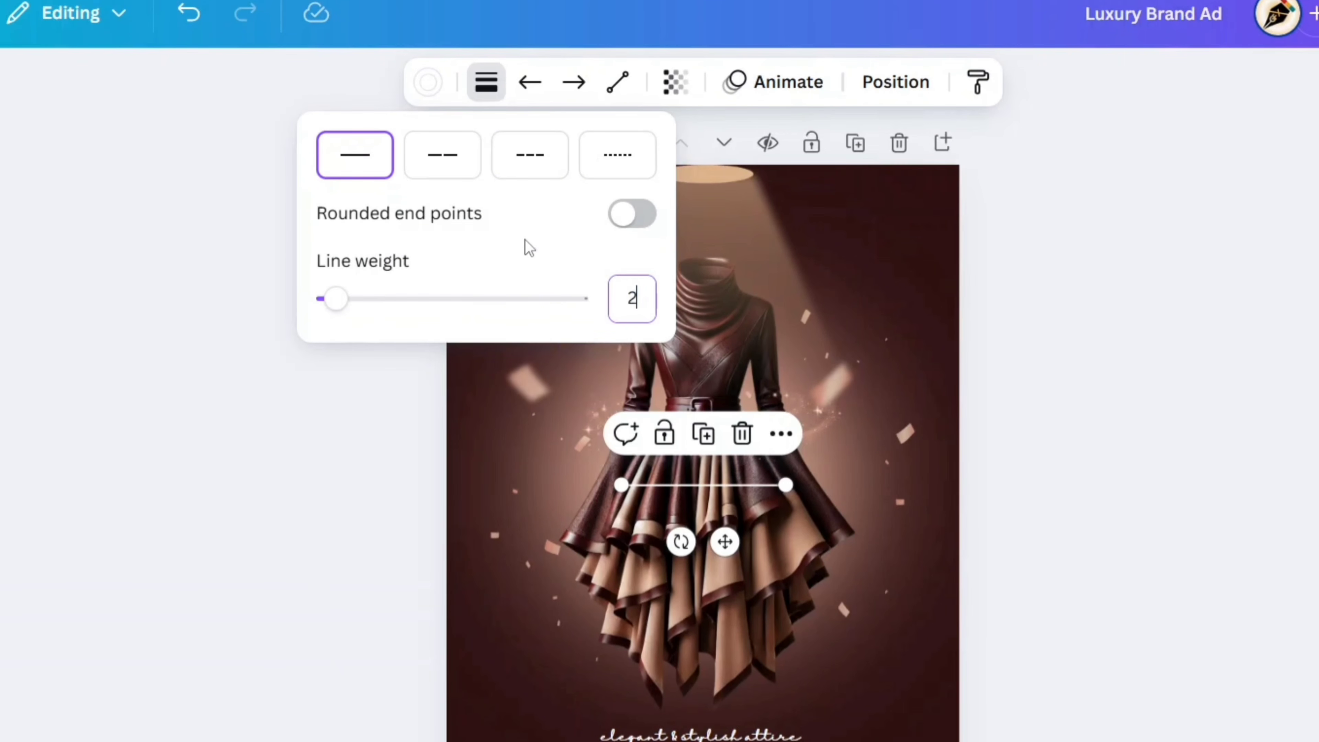
key("Return")
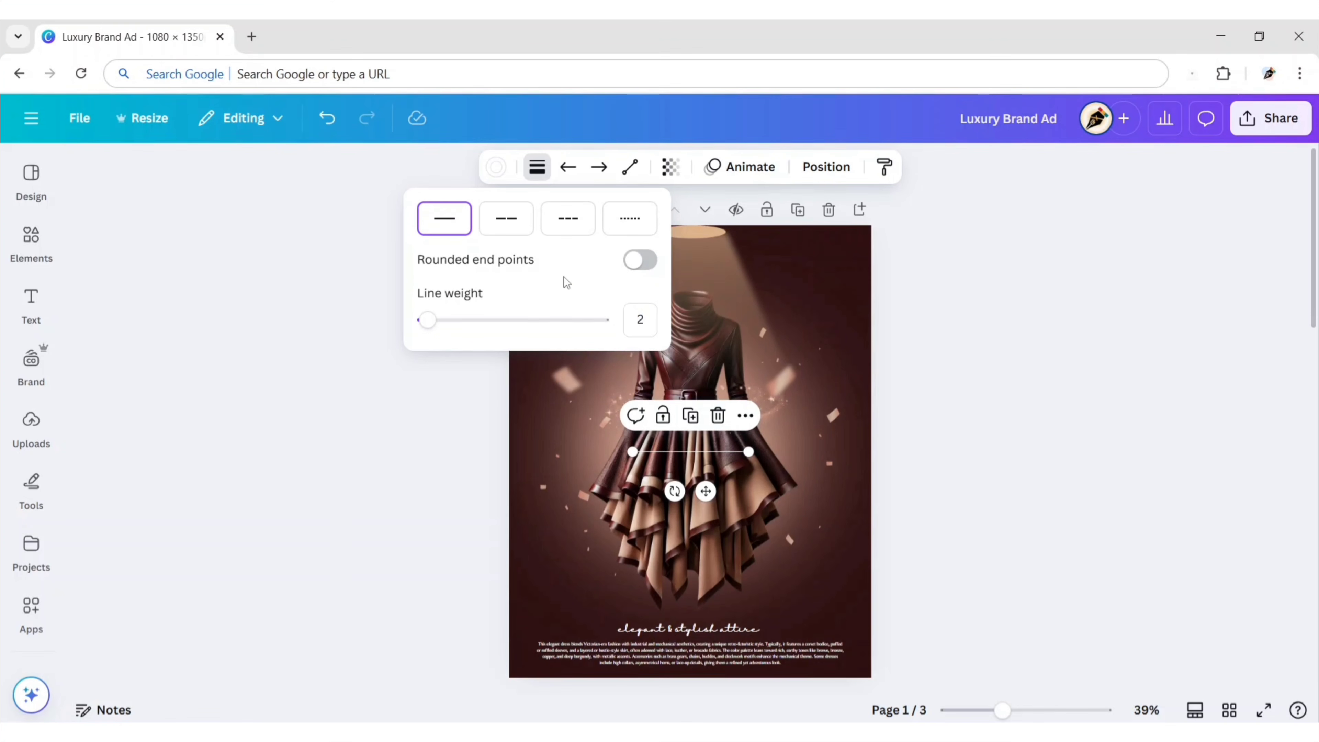
left_click(420, 482)
left_click_drag(707, 496, 694, 679)
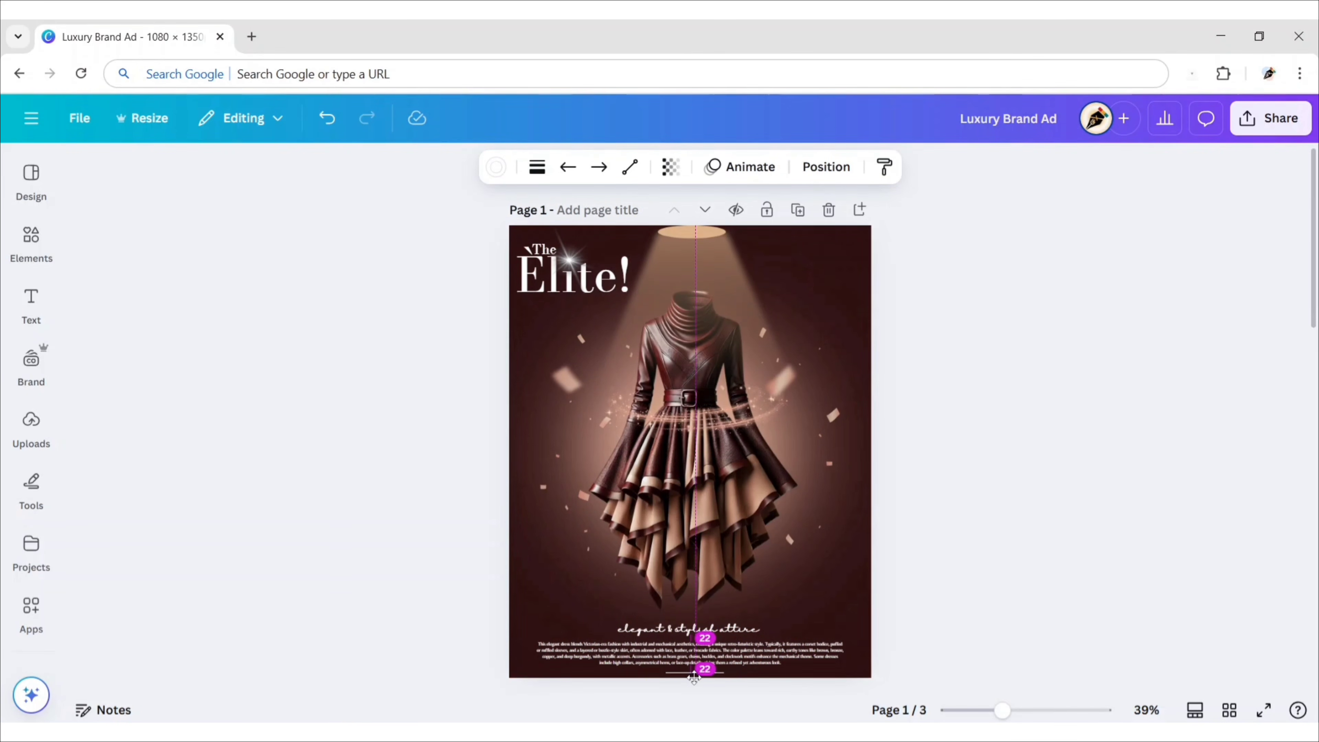
left_click(1023, 475)
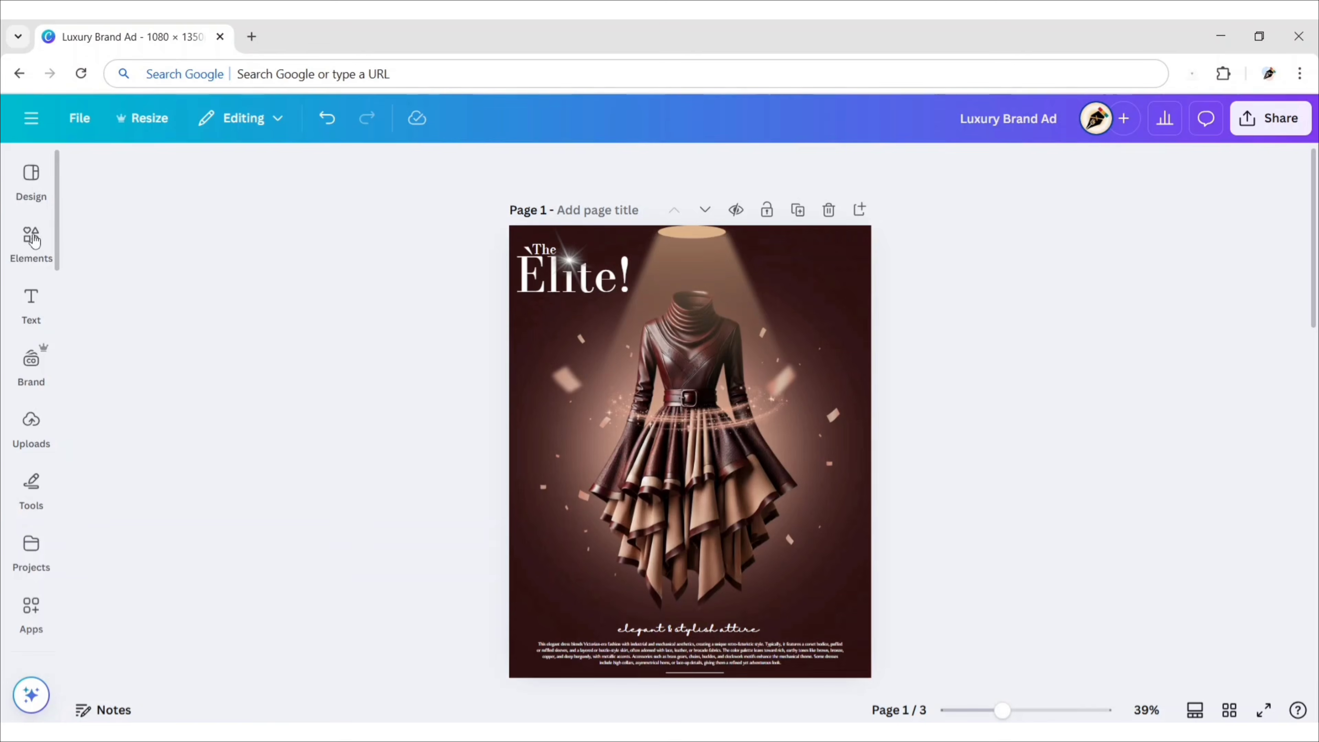
Search the graphics elements for "golden label banner" and insert a plain rectangular gold gradient banner
left_click(32, 240)
type("golden la")
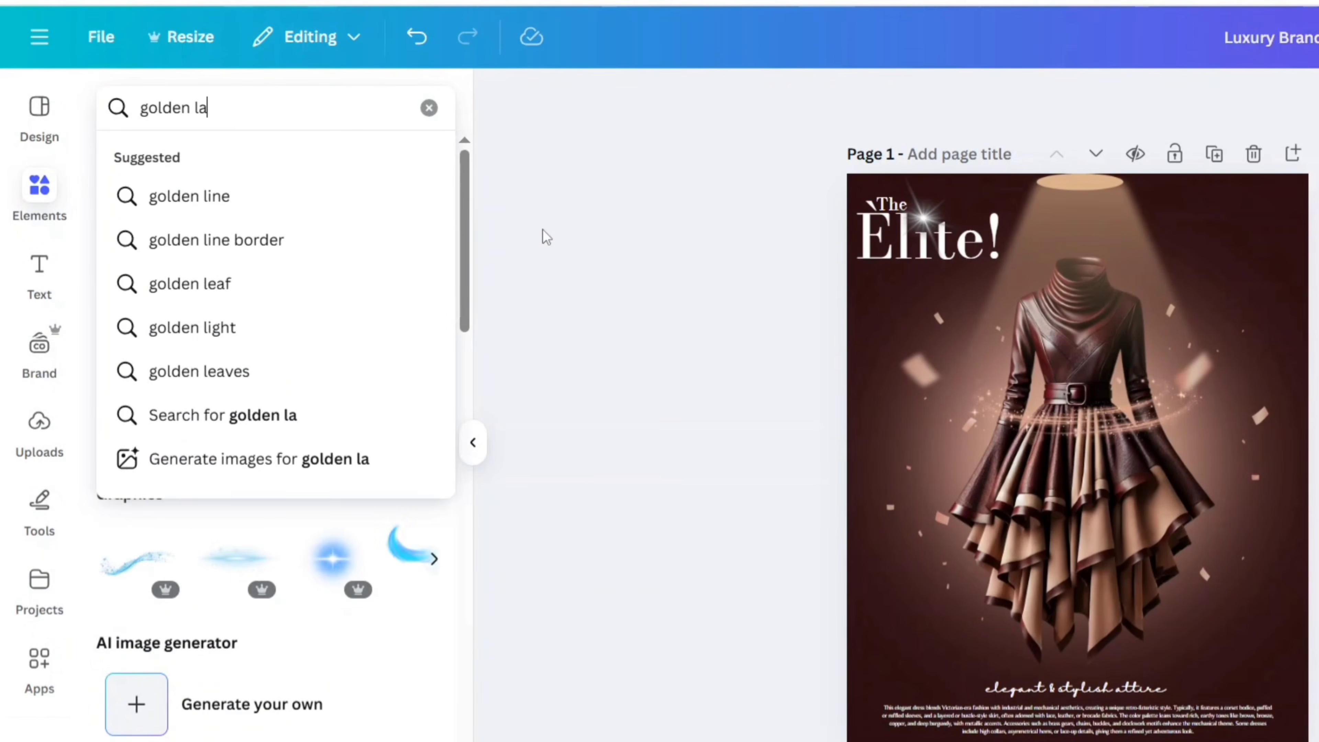
type("bel banner")
key("Return")
left_click(173, 166)
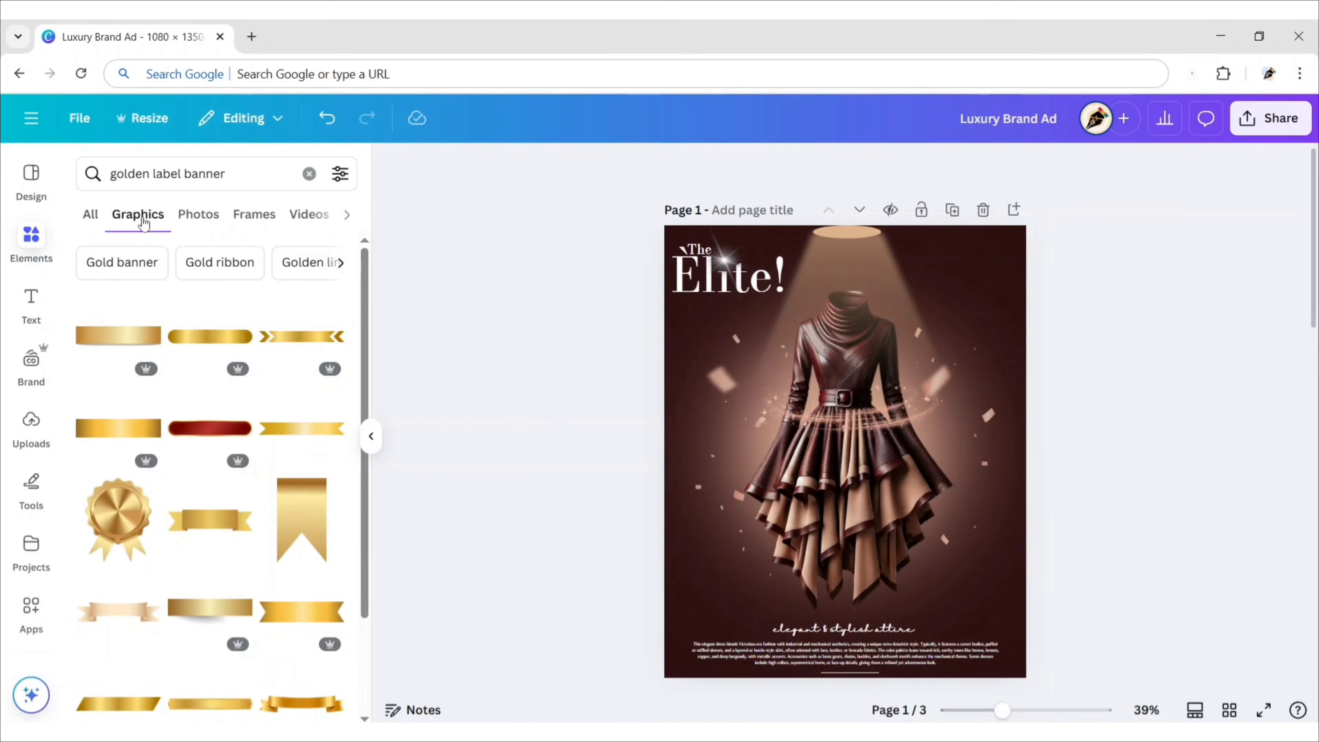
left_click(155, 418)
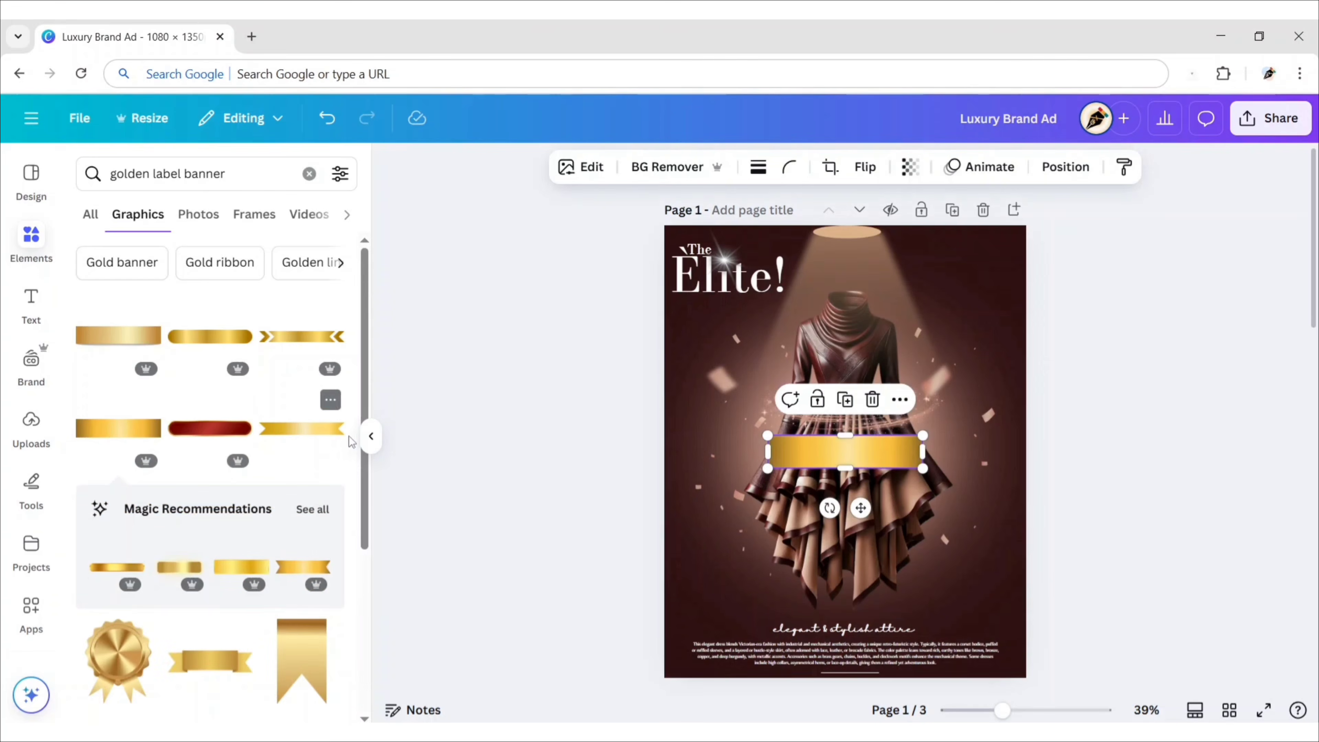
Rotate the gold banner and place it diagonally across the page's top-right corner, with its ends running off the page
left_click(371, 436)
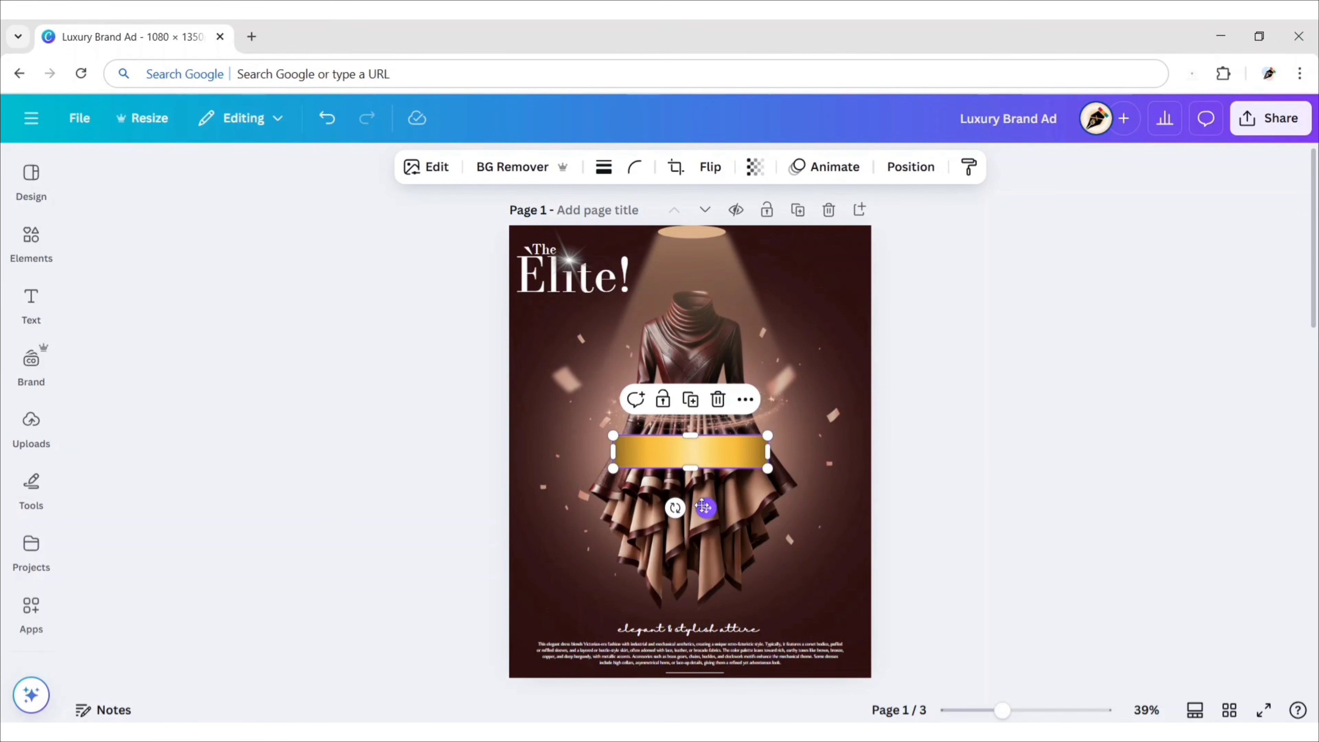
left_click_drag(706, 508, 765, 365)
left_click_drag(793, 276, 831, 255)
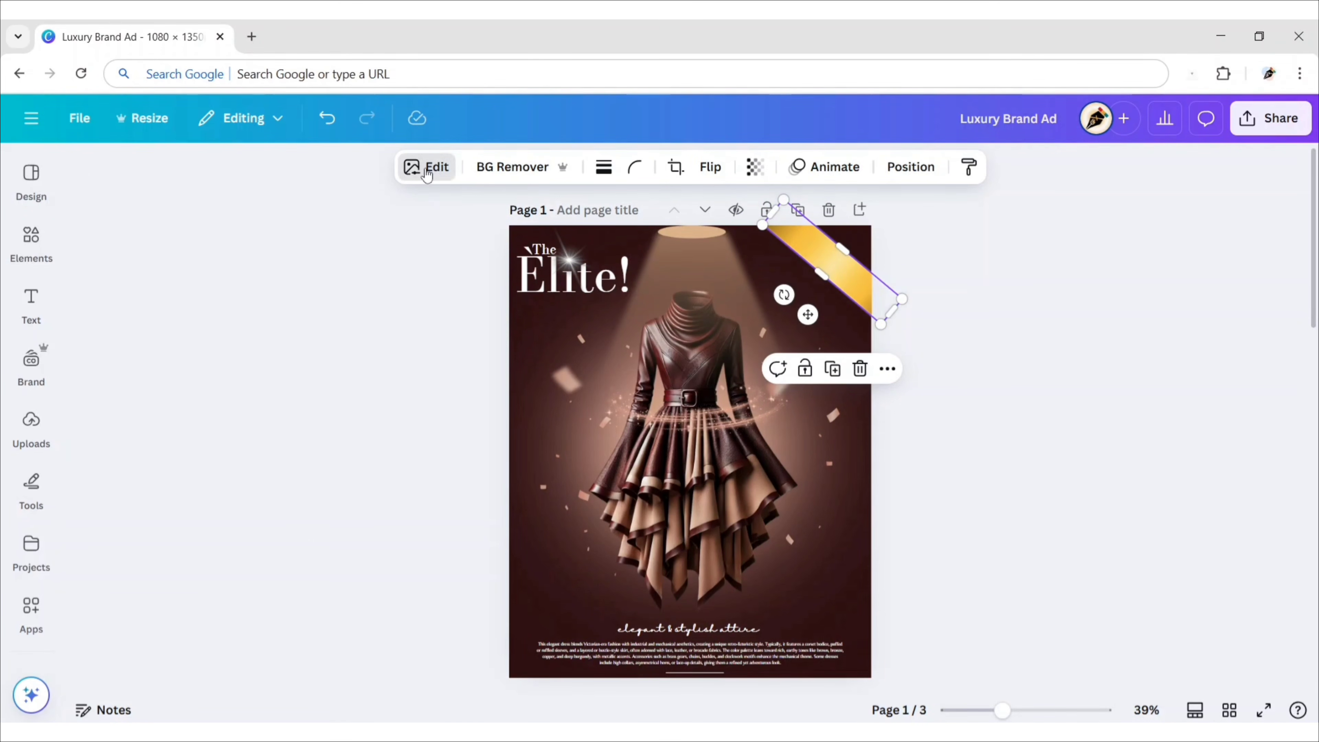
Apply the Dawn duotone effect to the corner banner
left_click(426, 171)
scroll(198, 494, "down", 3)
left_click(203, 464)
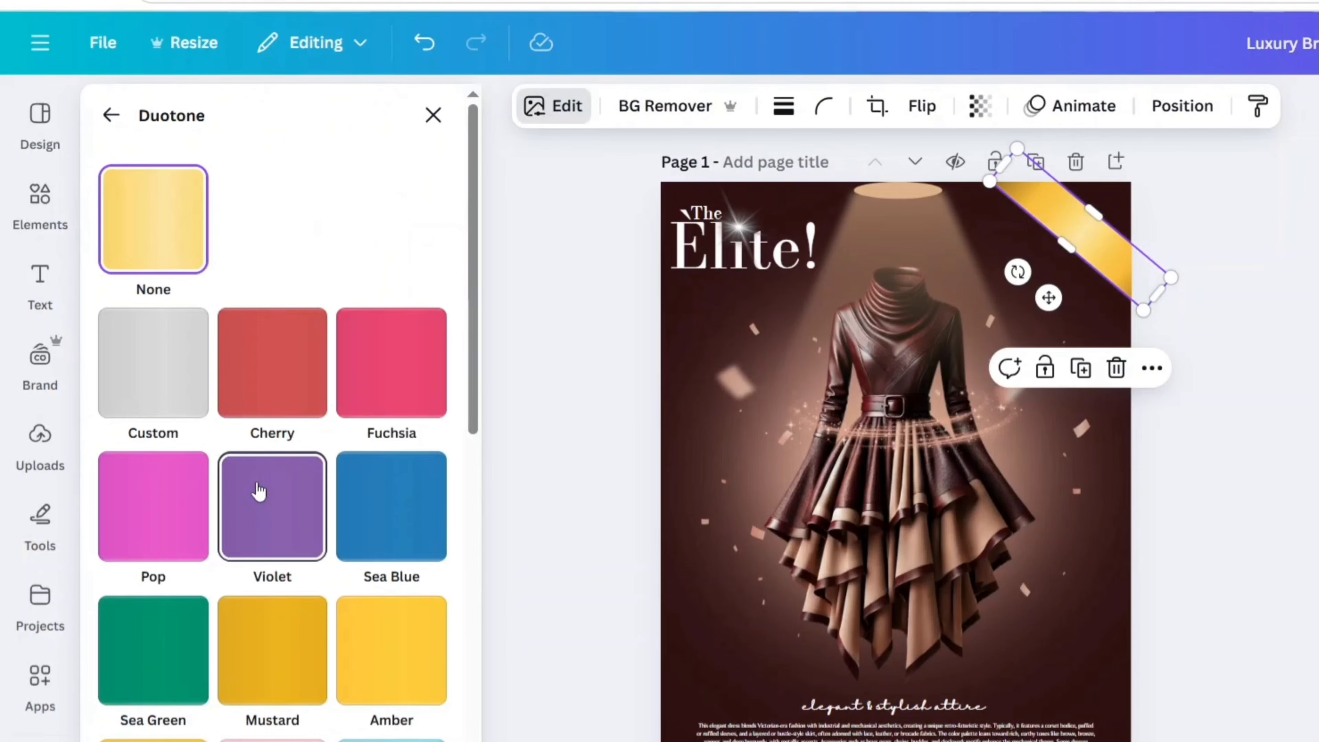
scroll(251, 495, "down", 5)
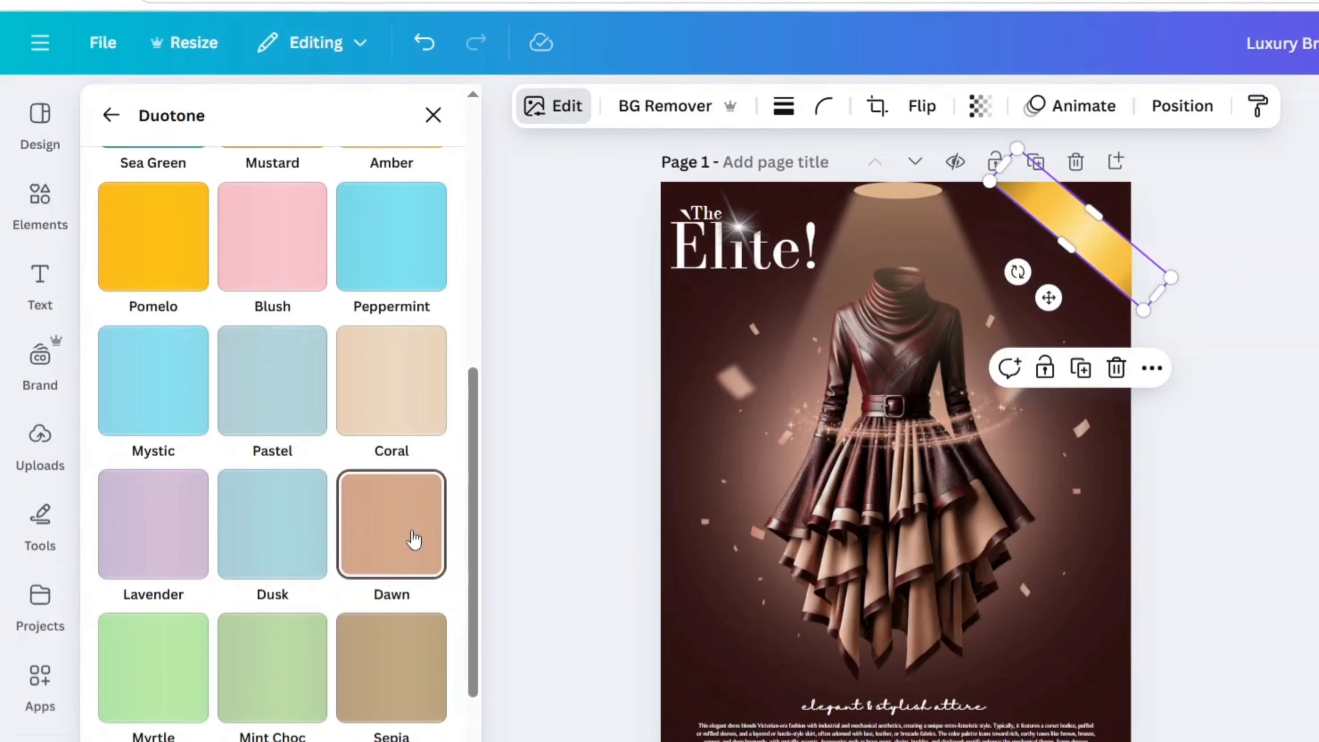
left_click(414, 539)
left_click(433, 115)
left_click(489, 458)
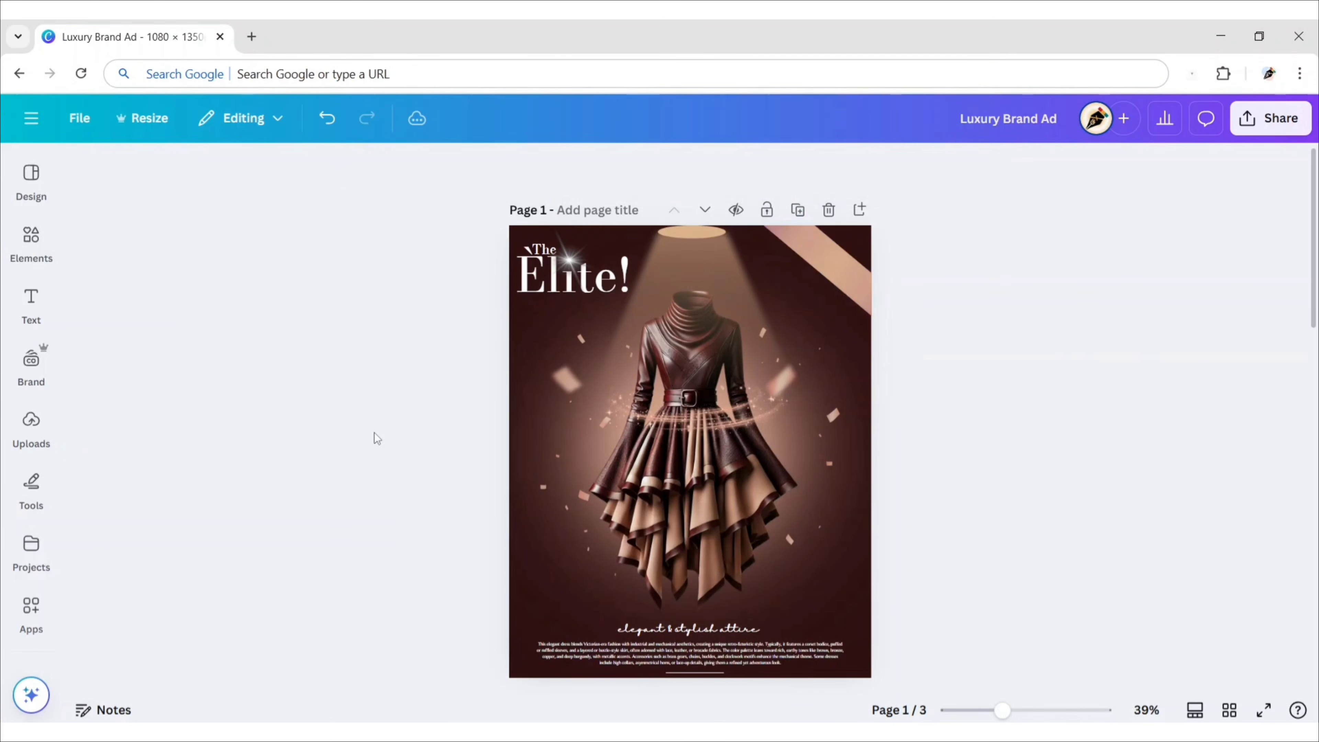
Add a heading text reading "$30,000"
left_click(31, 304)
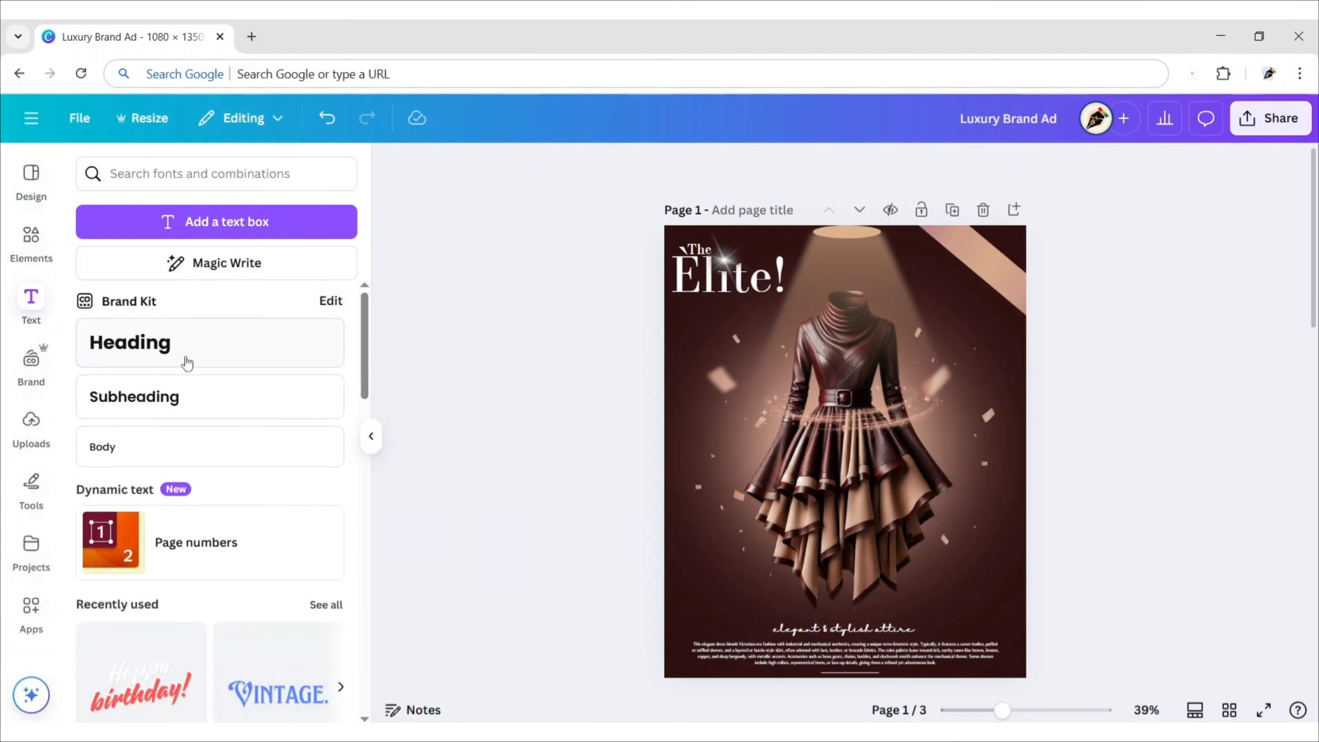
left_click(341, 363)
left_click(371, 437)
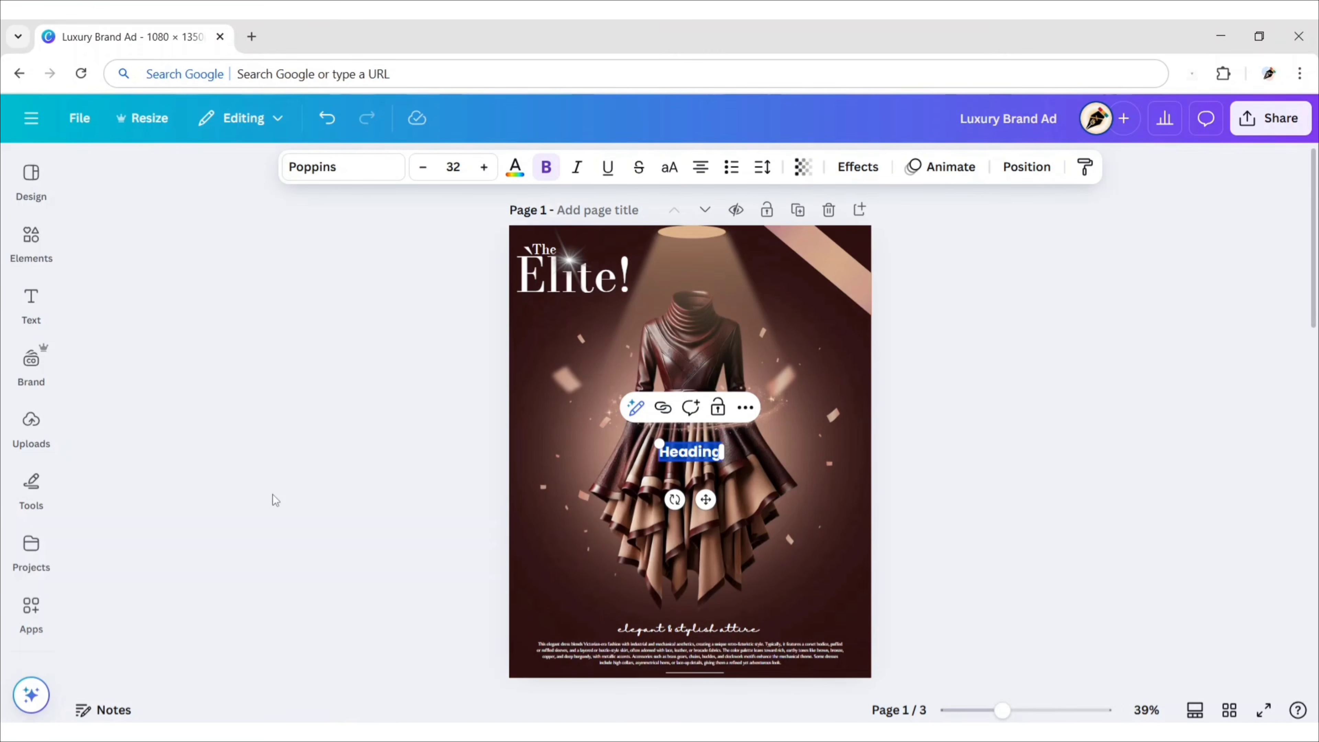
type("$30,000")
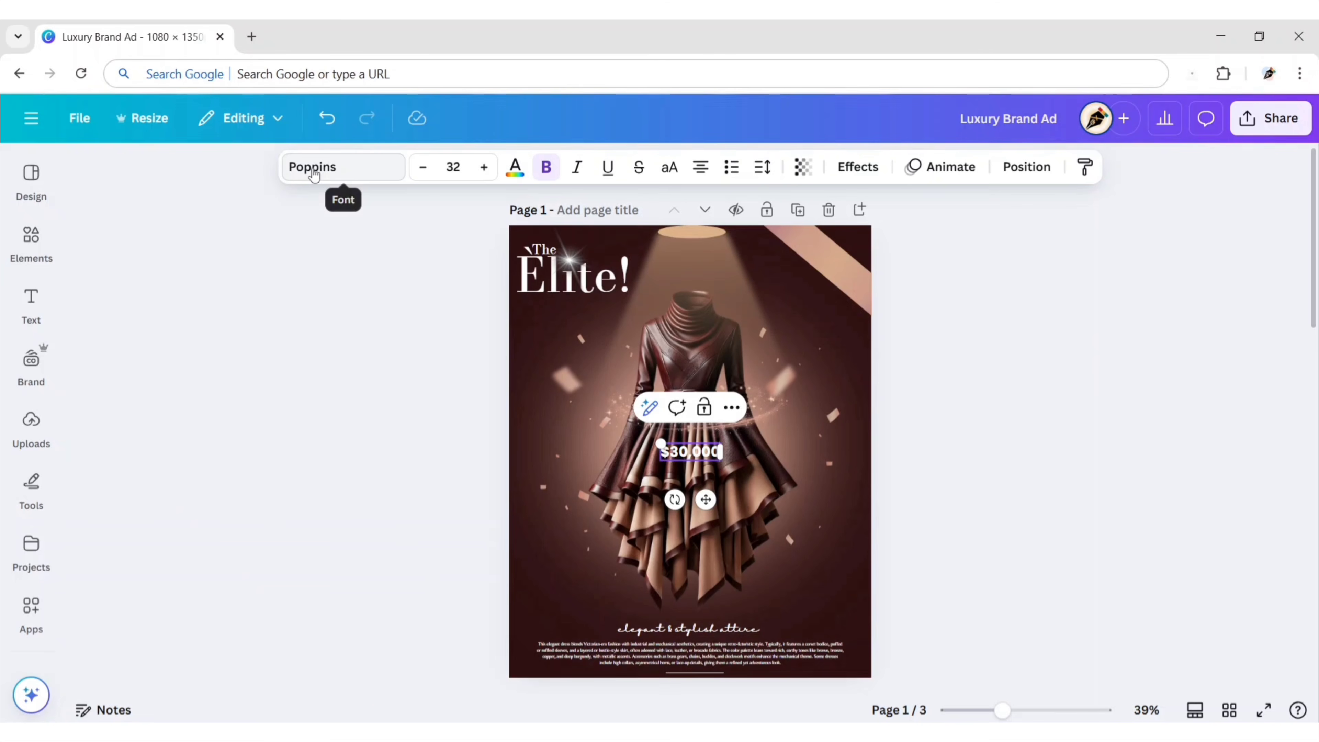
Change the price text's font to Arimo Bold and its size to 50
left_click(314, 175)
left_click(308, 297)
type("A")
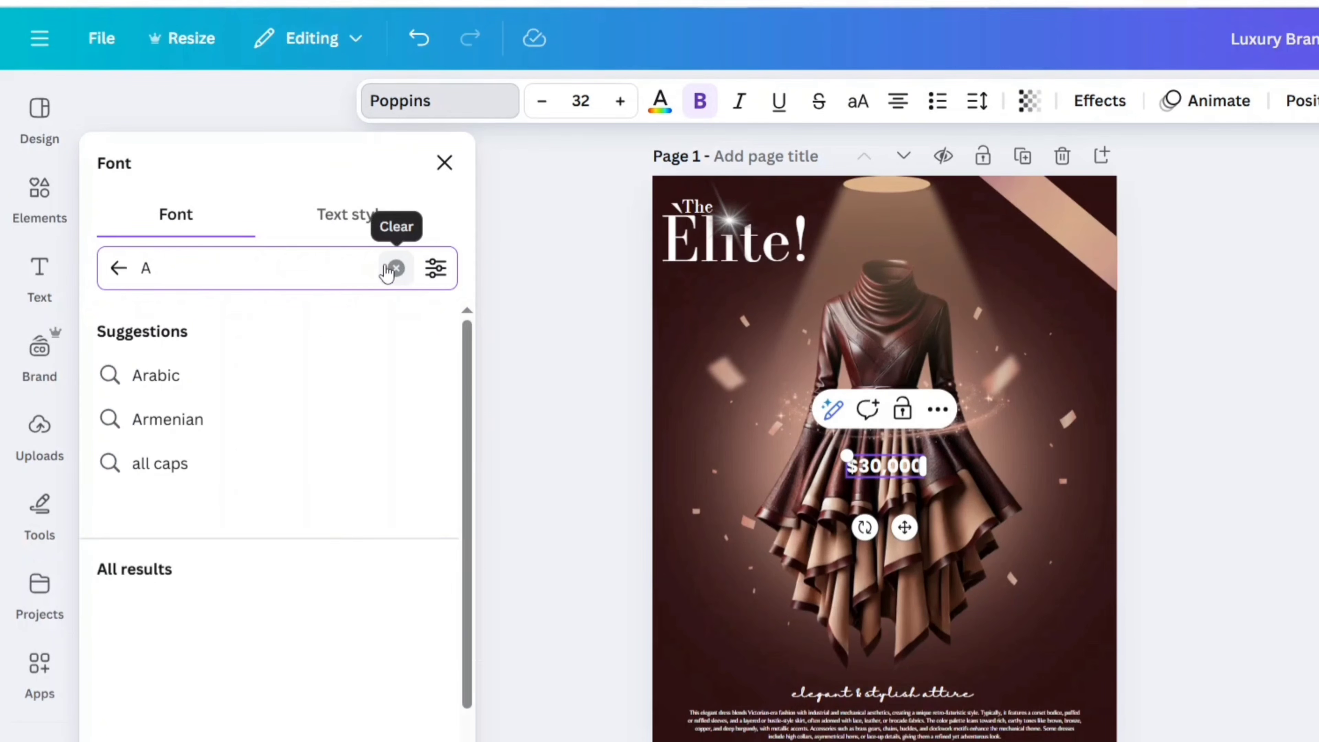
type("rimo")
left_click(139, 373)
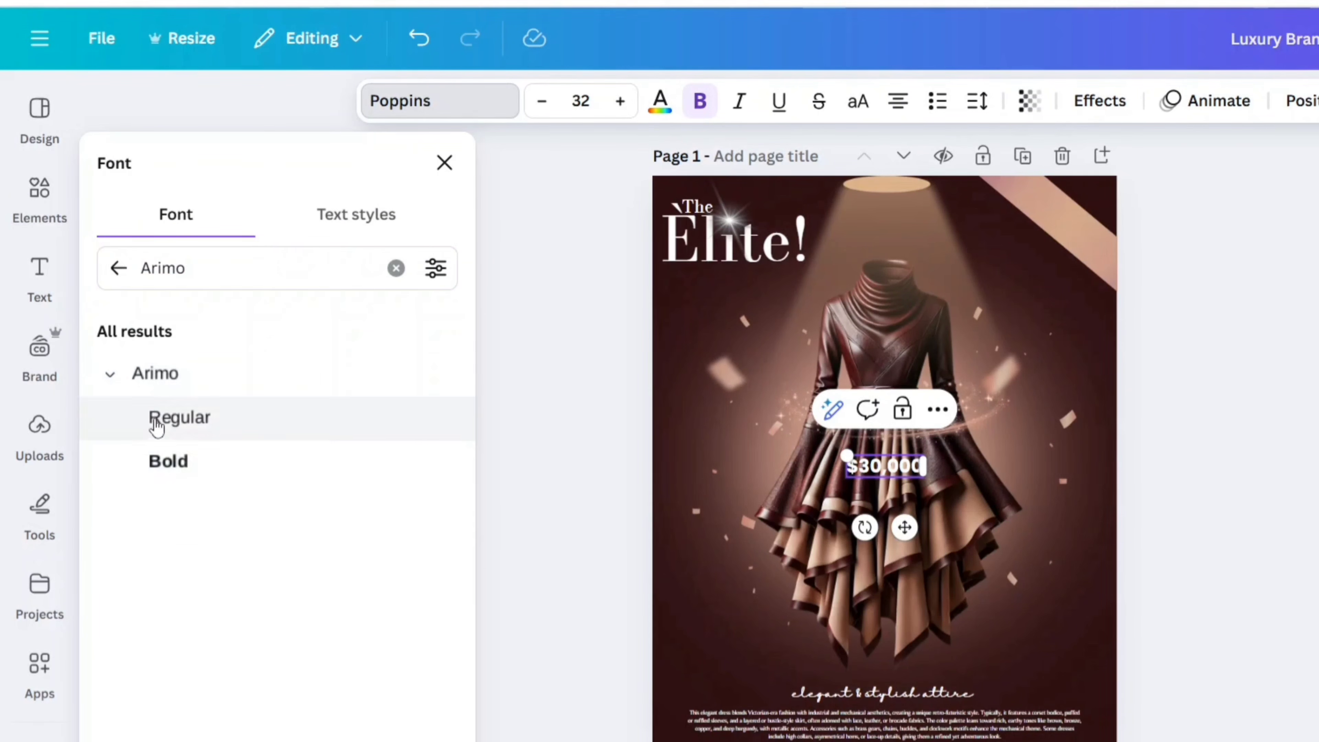
left_click(183, 463)
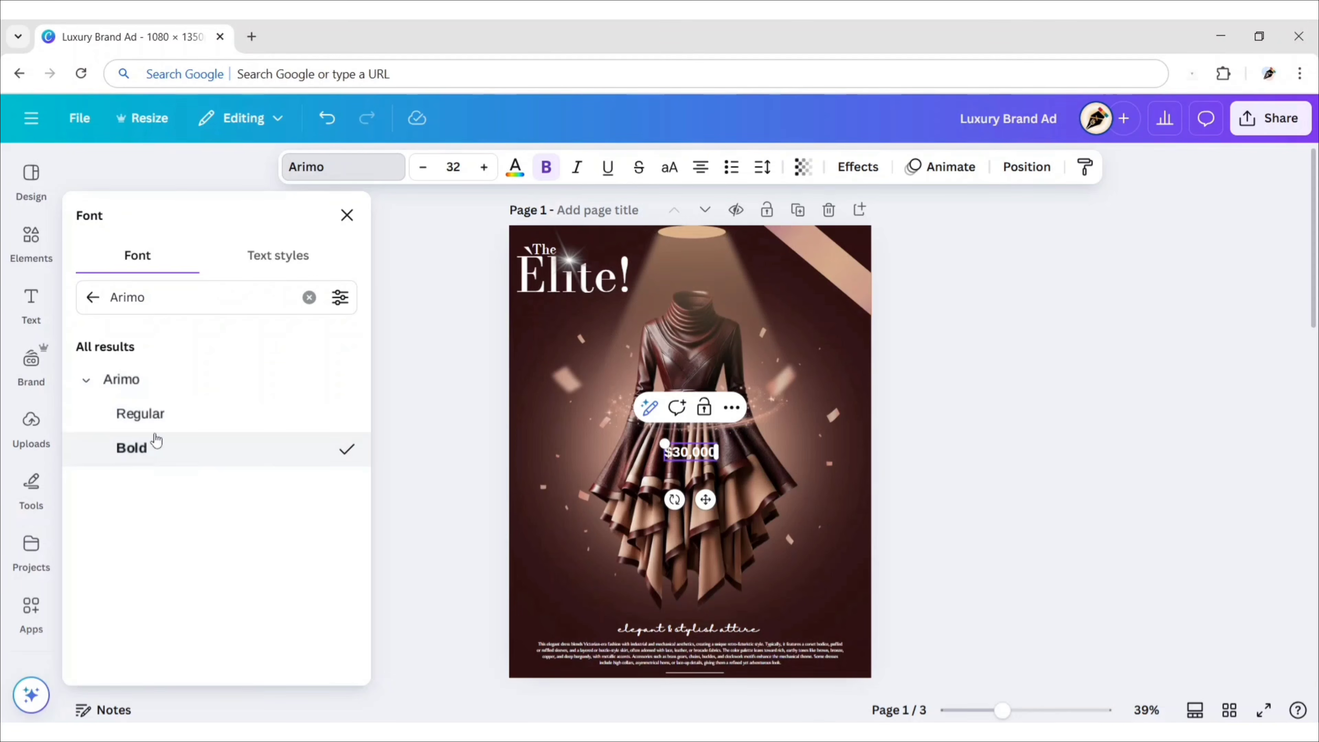
left_click(347, 216)
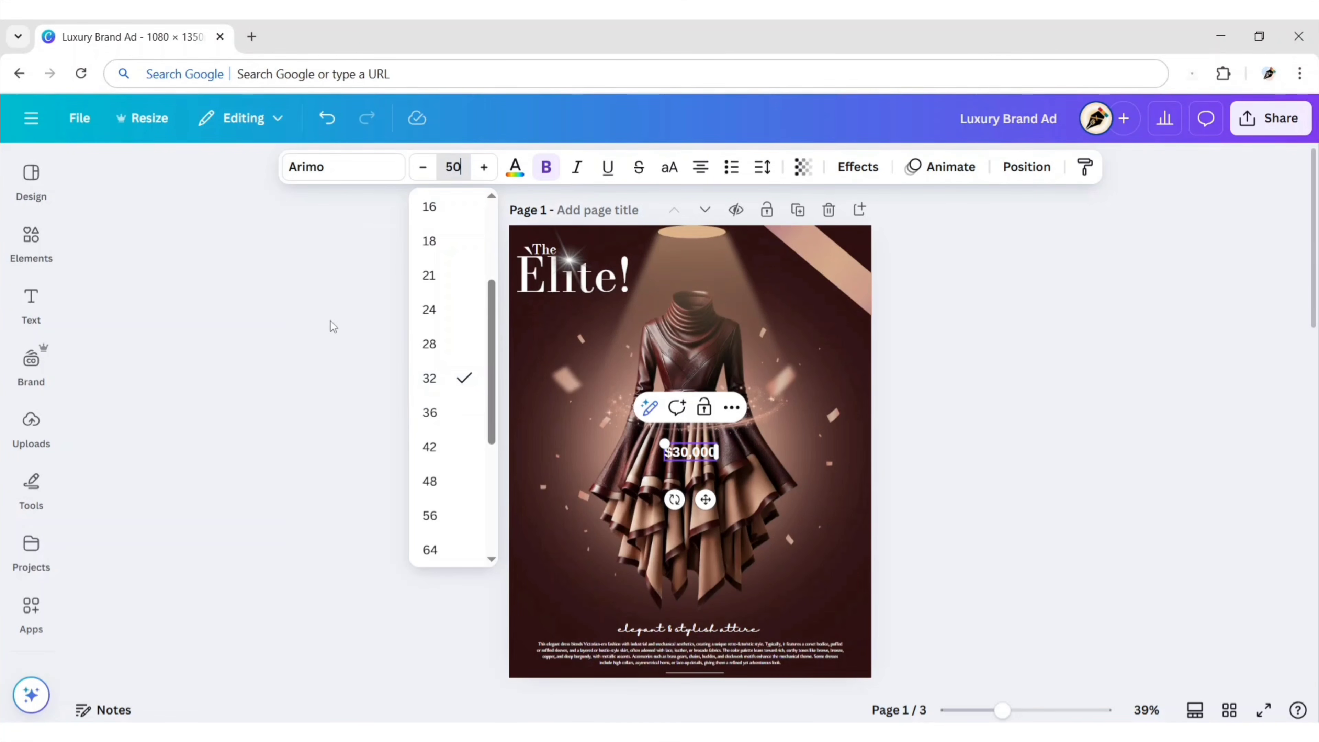
type("50")
key("Return")
Rotate the price text to match the corner banner's slant and centre it on the banner
left_click_drag(705, 499, 762, 305)
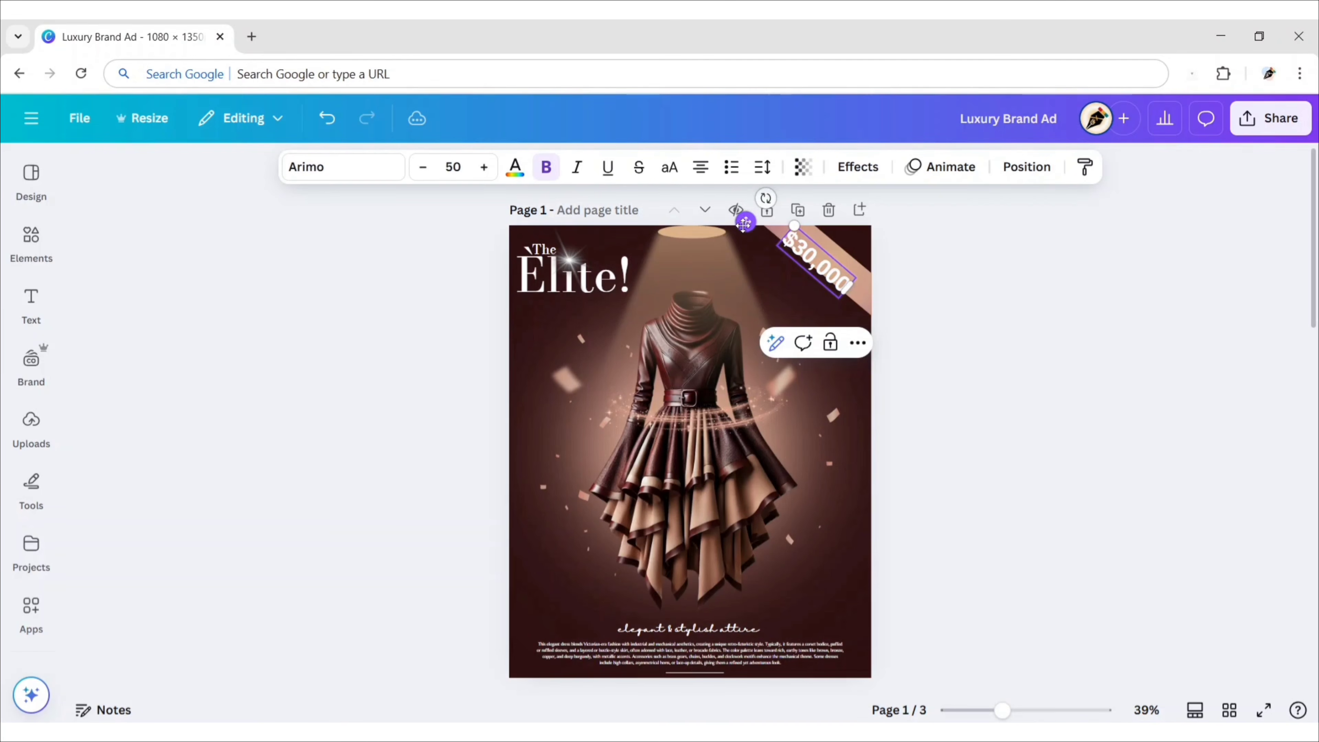
left_click_drag(744, 223, 760, 222)
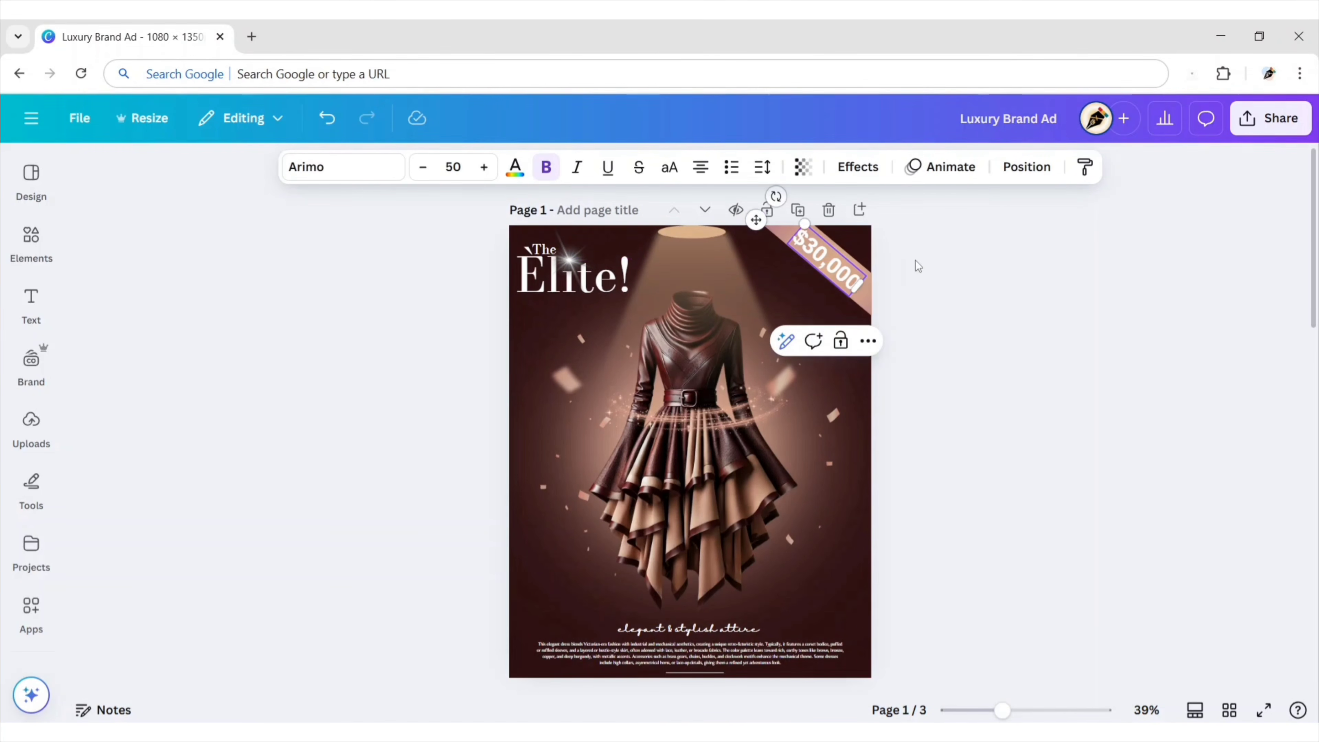
left_click(1002, 320)
Search the graphics elements for "25% off" and insert the round red and black 25% OFF badge
left_click(29, 240)
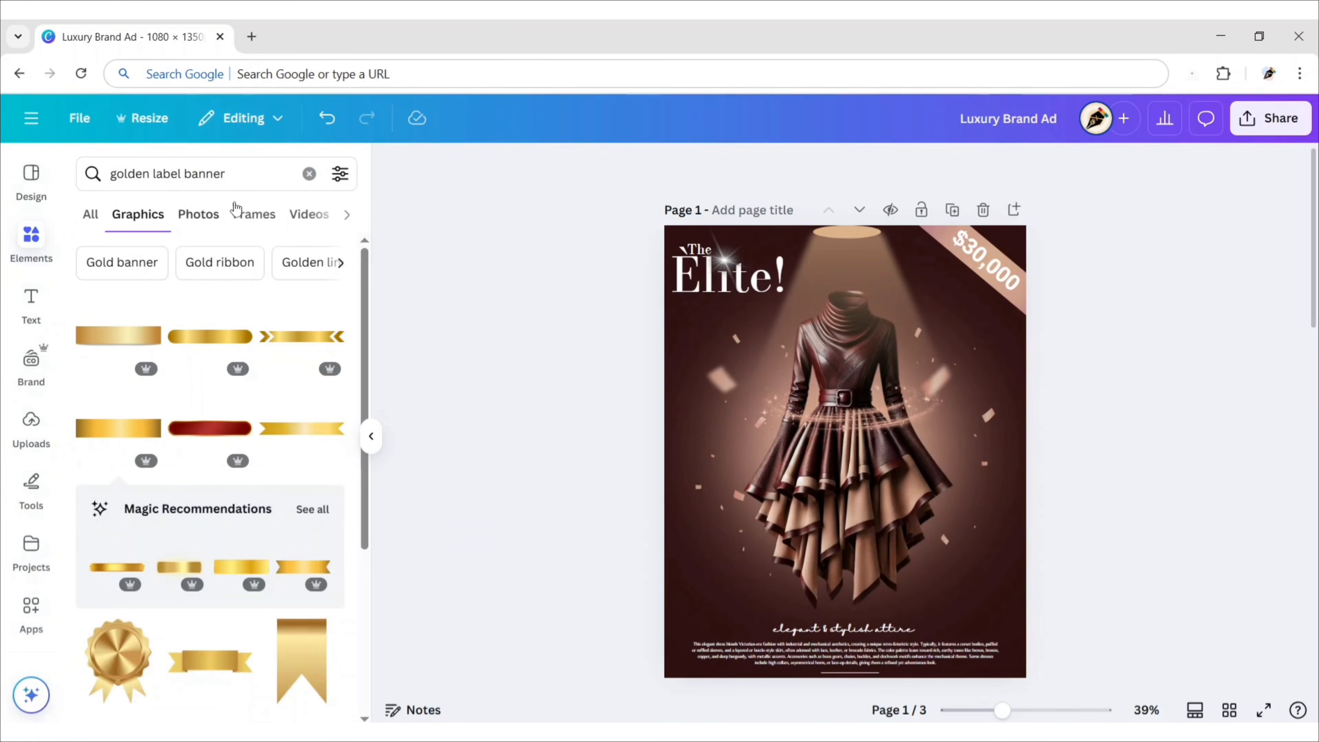
left_click(310, 174)
type("25% off")
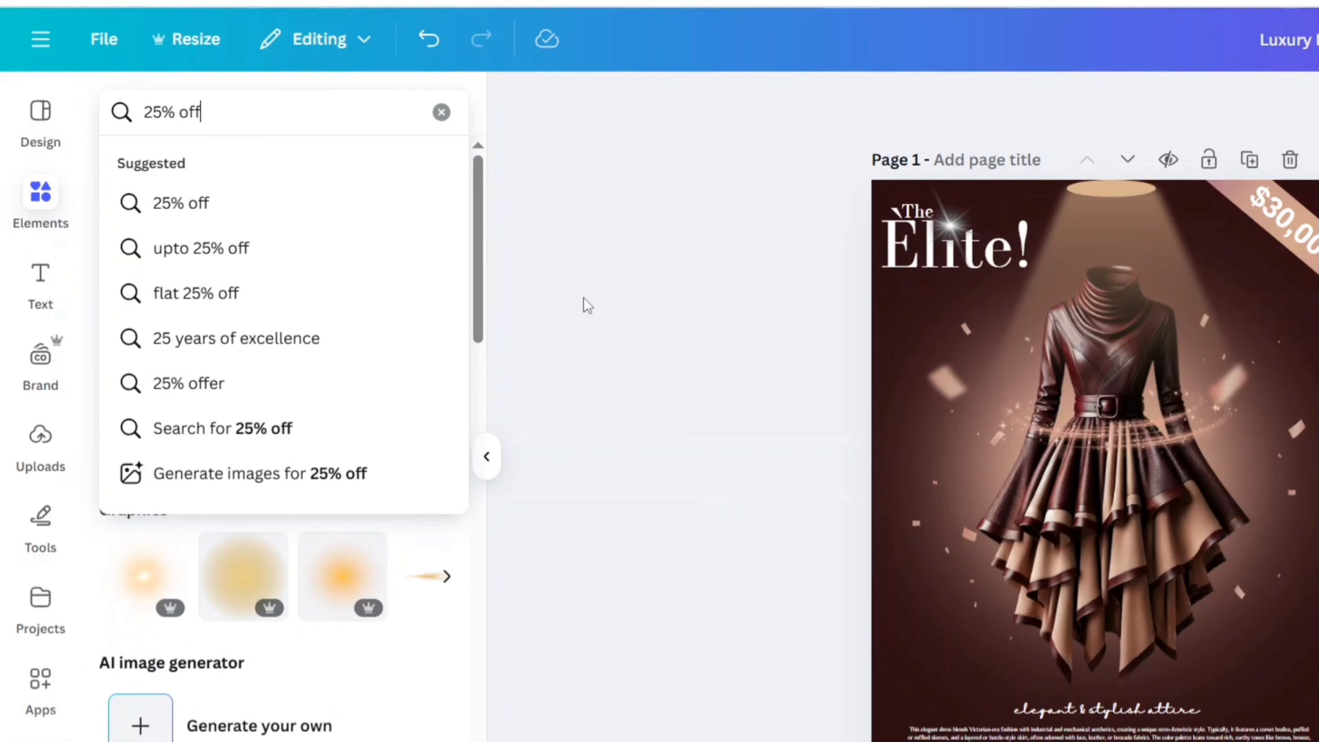
key("Return")
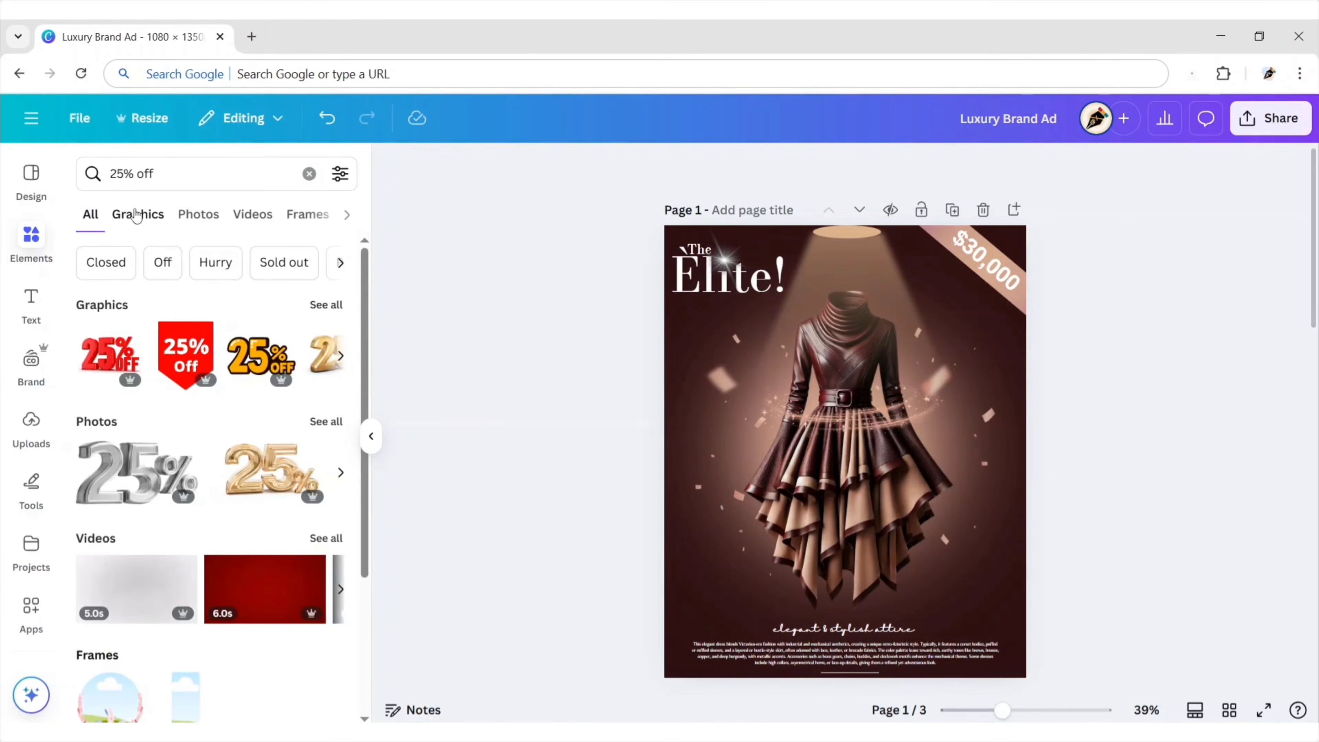
left_click(144, 207)
scroll(260, 466, "down", 5)
scroll(248, 461, "down", 10)
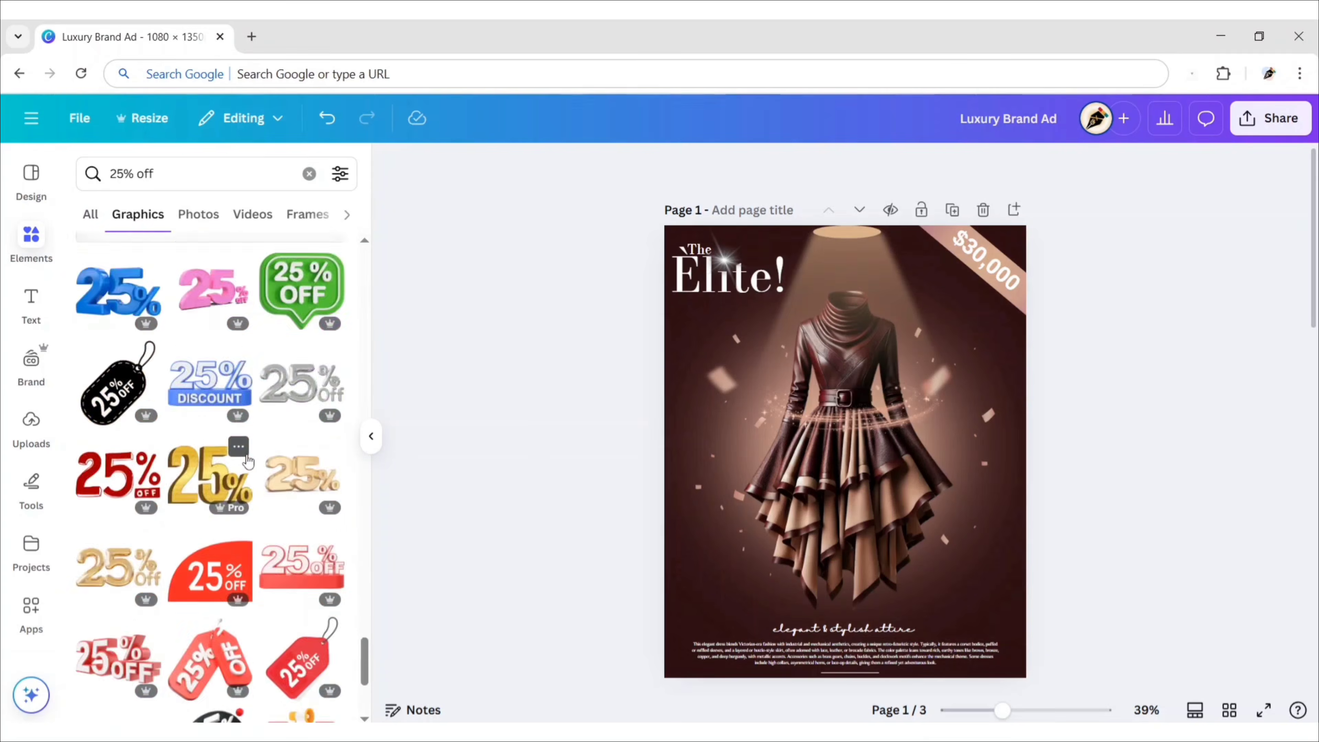
left_click(316, 460)
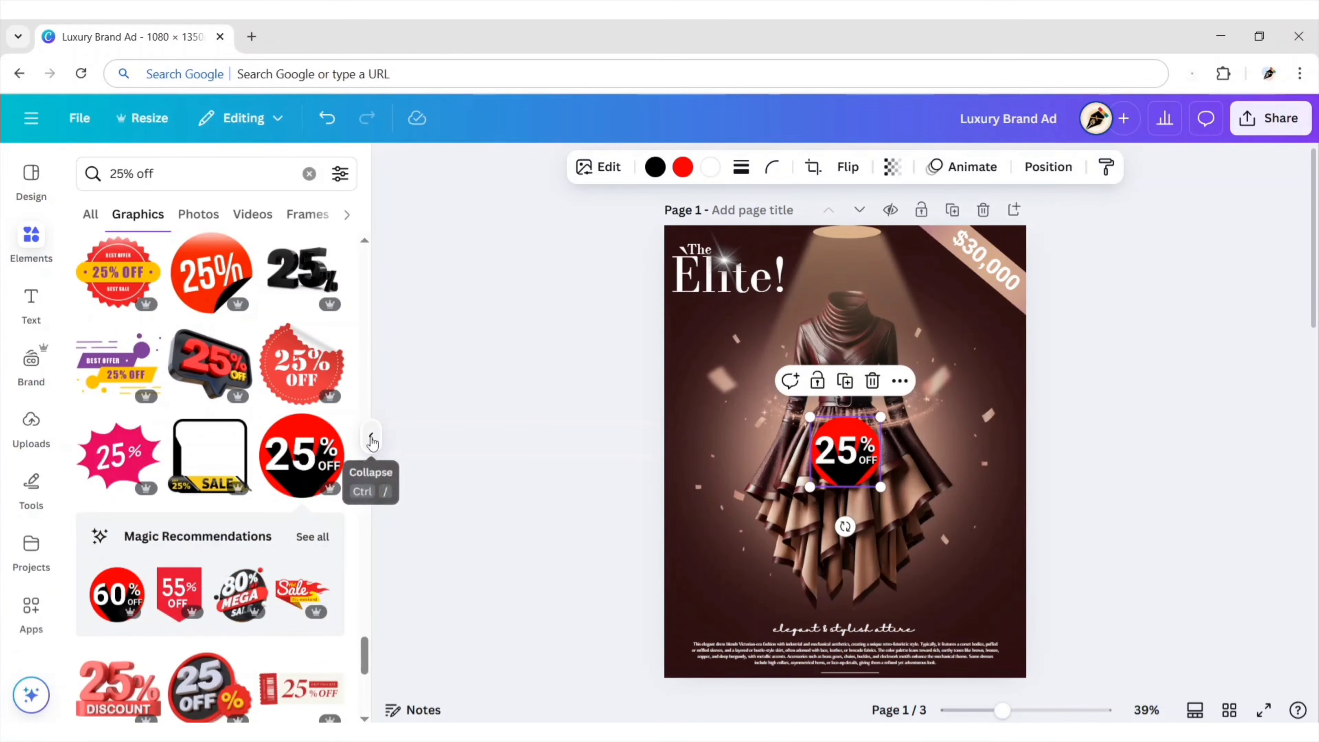
left_click(370, 439)
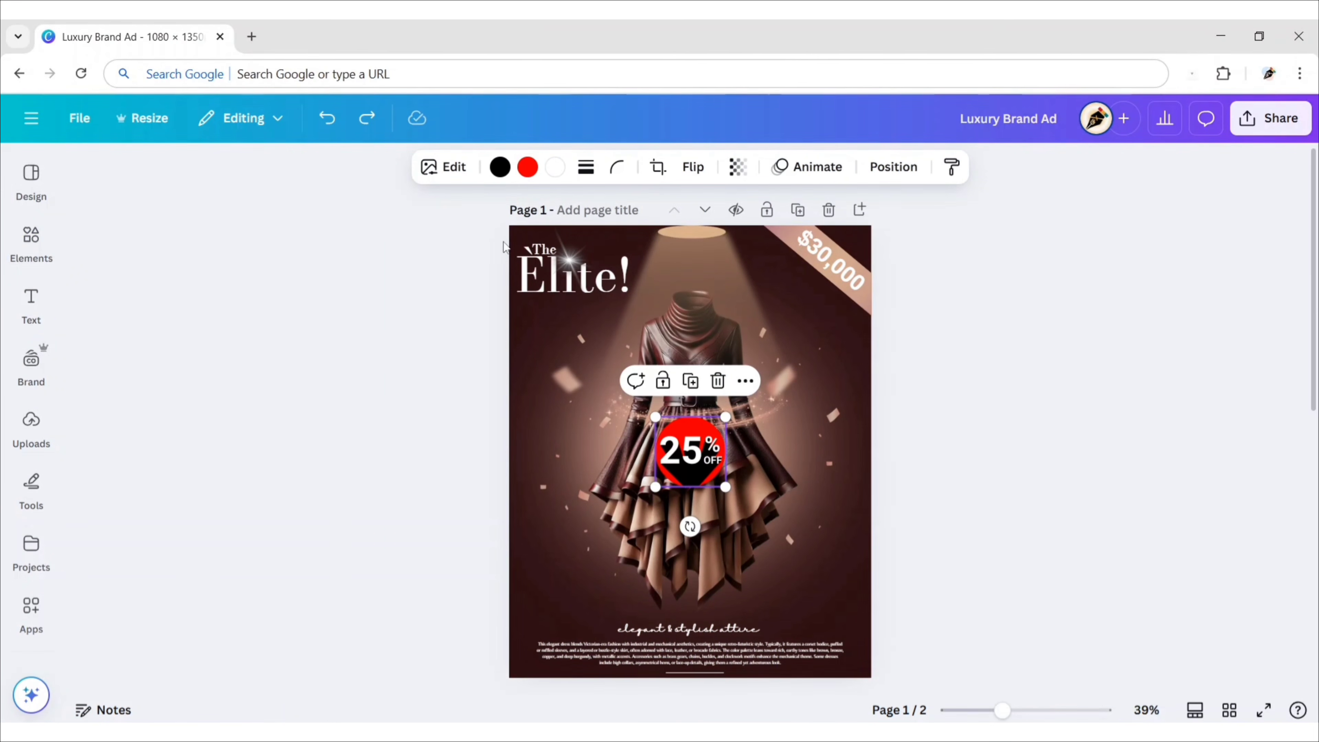
Recolour the badge's red part to the light tan and its black part to the dark maroon
left_click(528, 167)
left_click(144, 627)
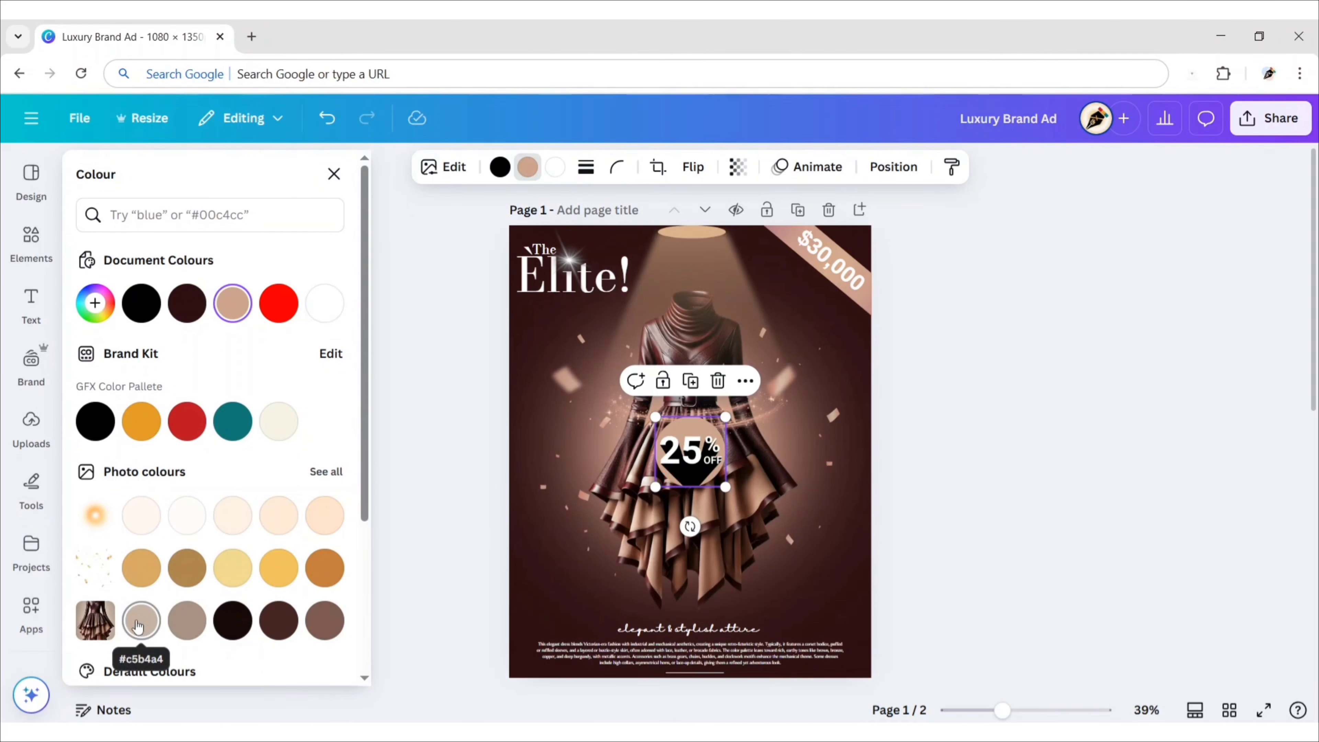
left_click(500, 169)
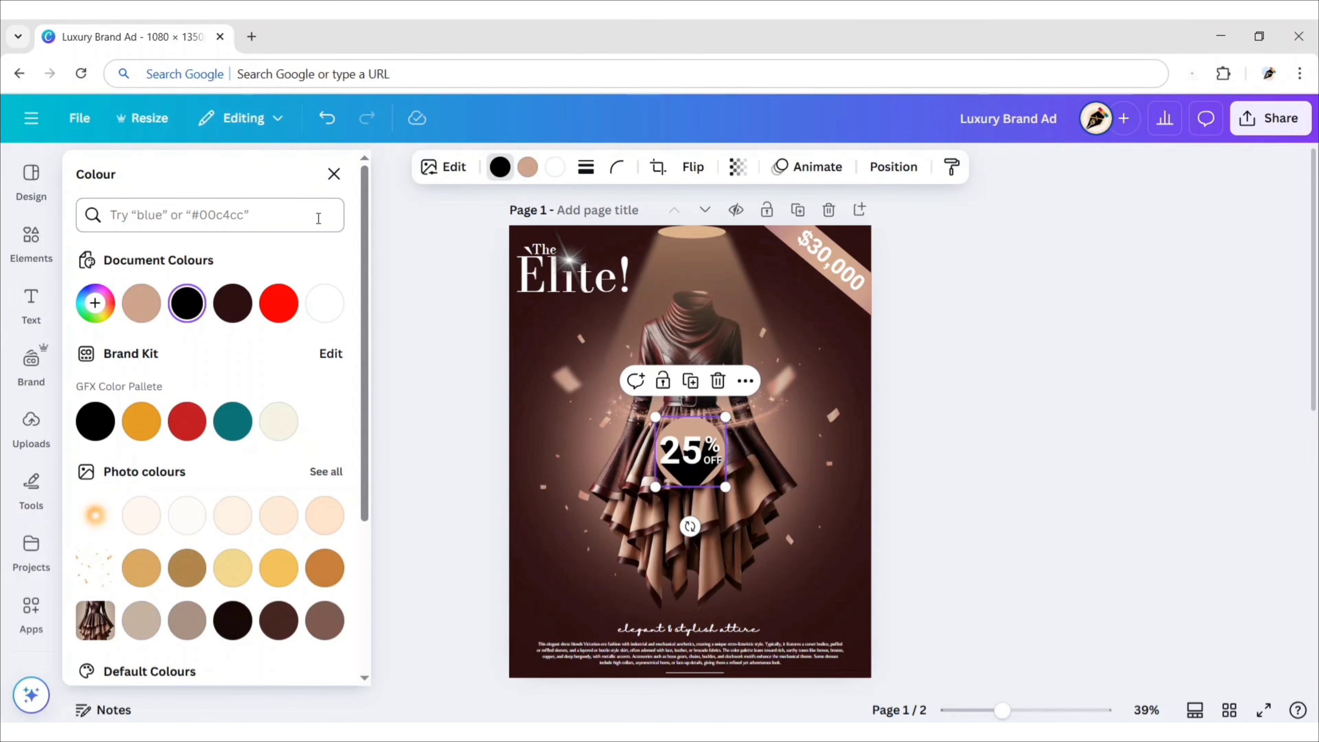
left_click(235, 300)
left_click(334, 175)
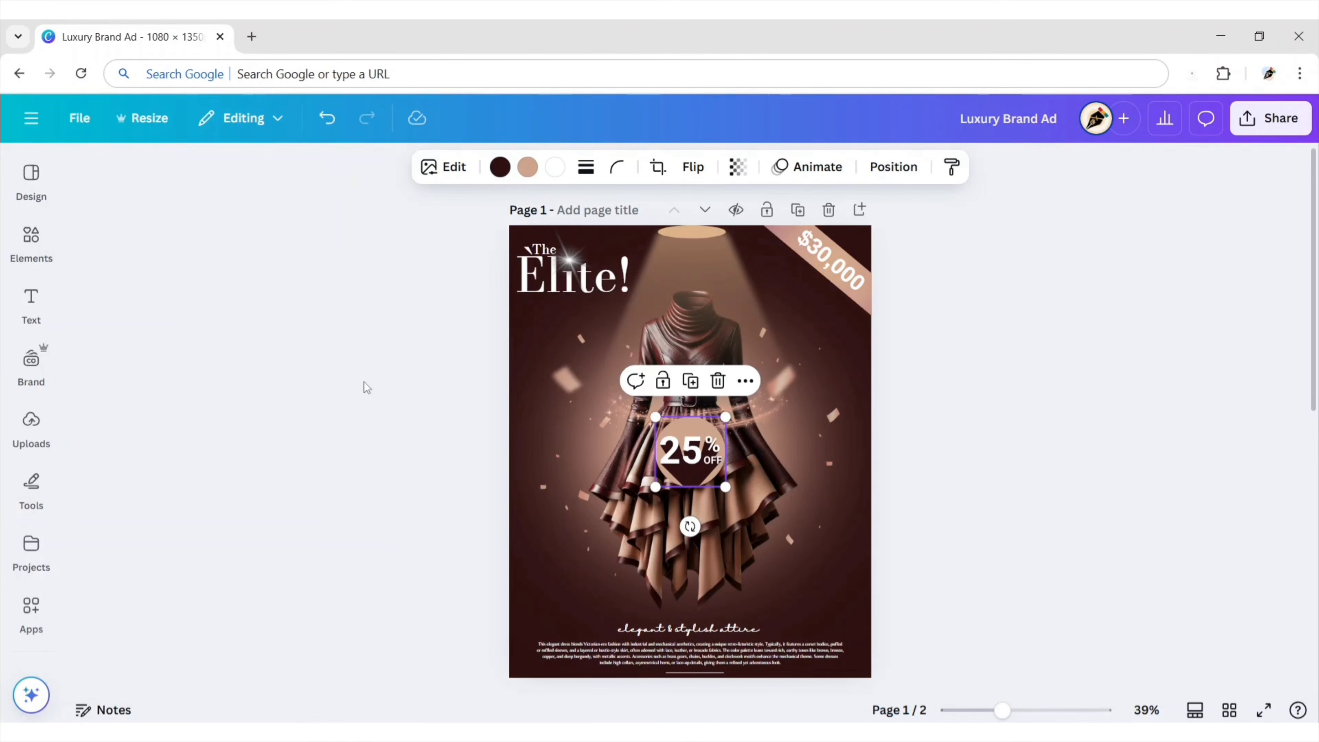
Move the 25% OFF badge to the left side of the dress, overlapping the edge of its skirt below the waist
left_click(366, 408)
left_click_drag(696, 458, 599, 469)
left_click(1090, 522)
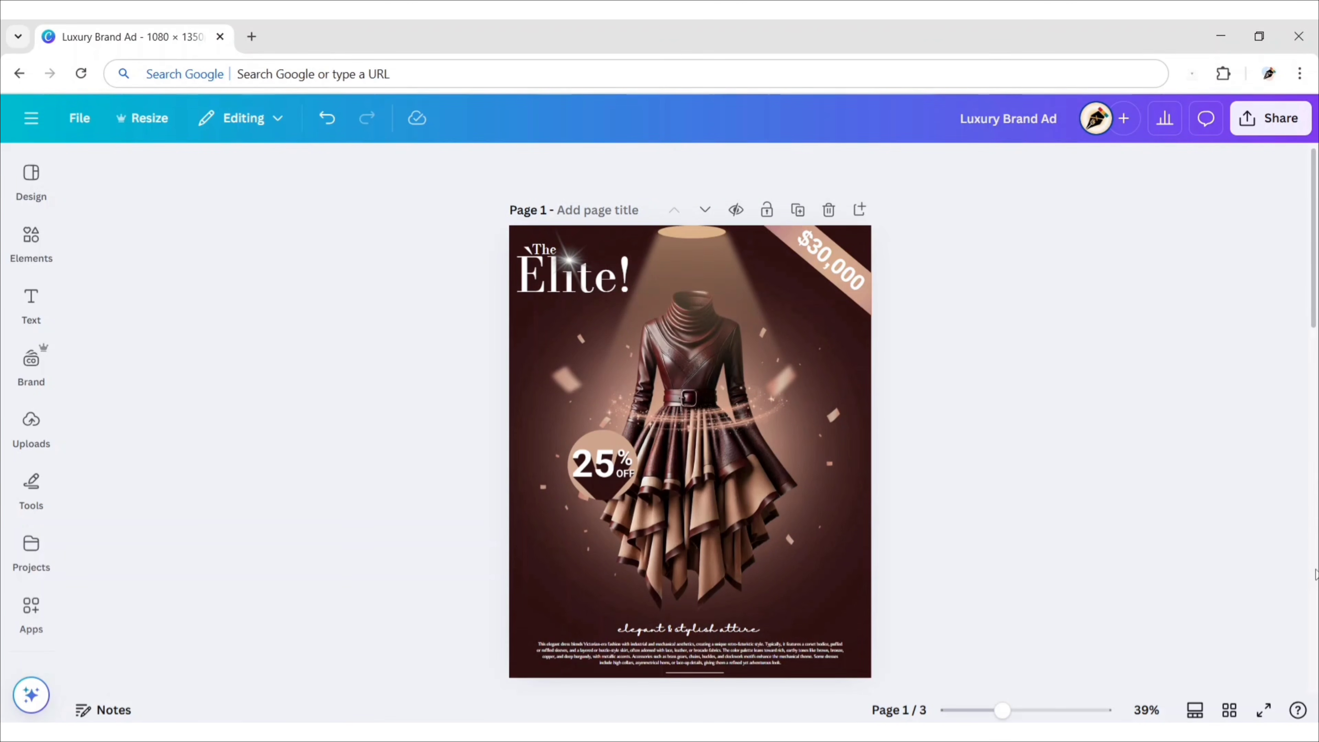